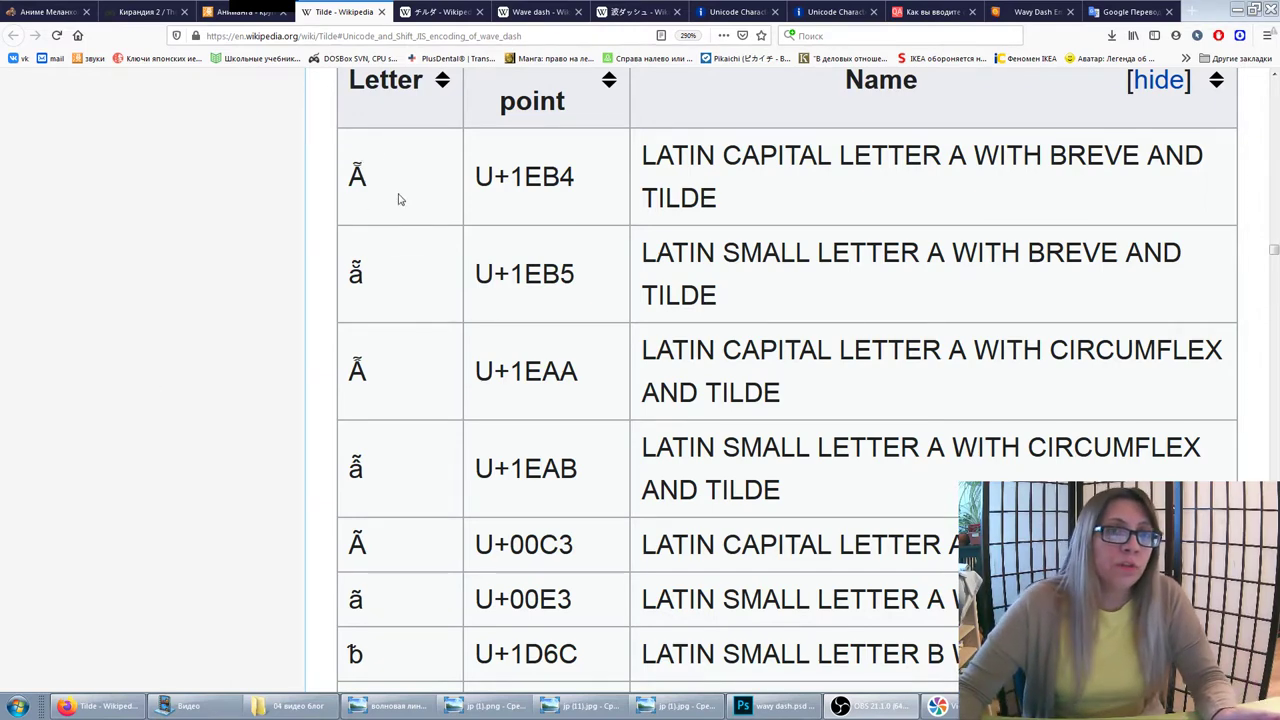
Select the 'In more recent digital usage…' tilde paragraph and open a new blank browser tab
scroll(380, 450, down, 5)
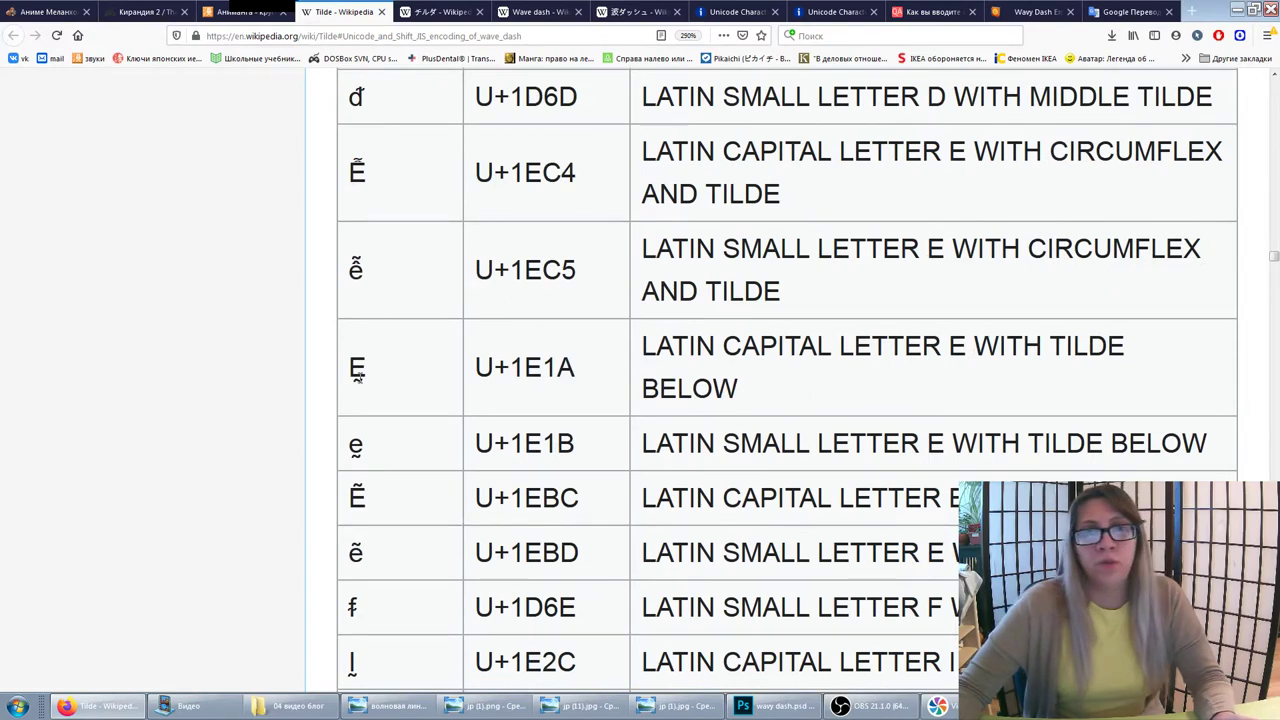
scroll(366, 374, down, 3)
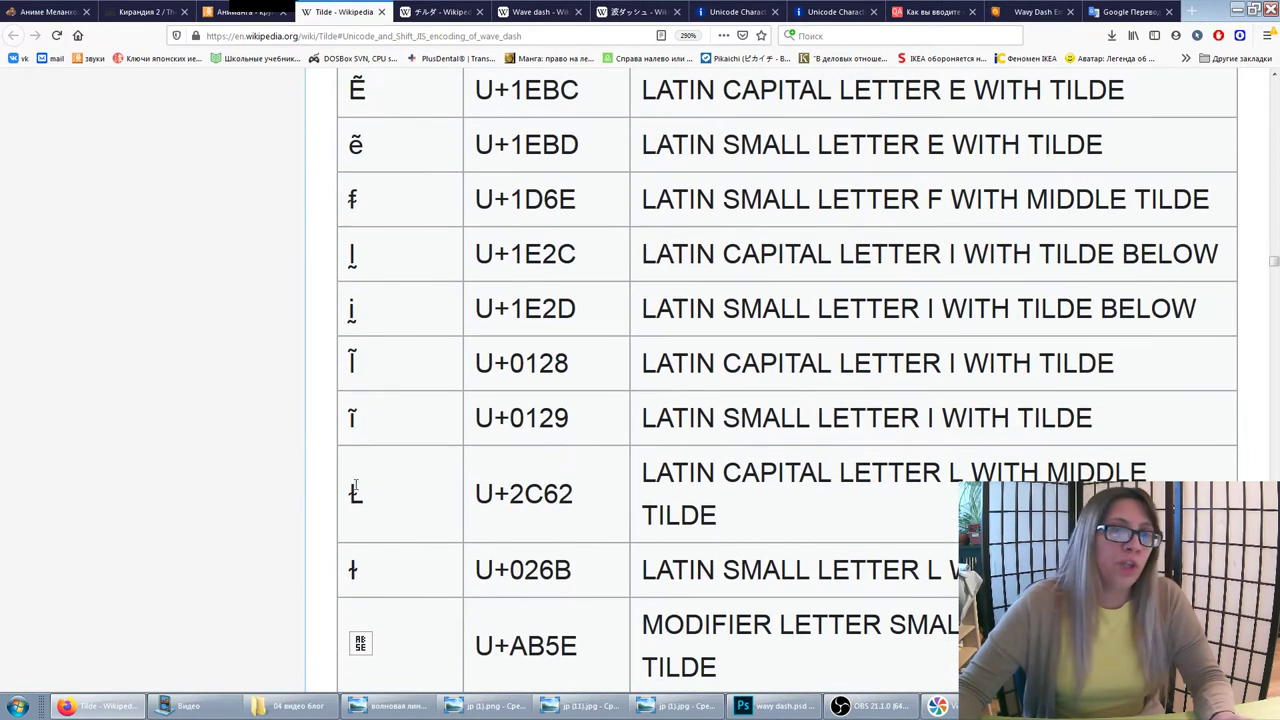
scroll(425, 310, down, 4)
scroll(420, 292, down, 3)
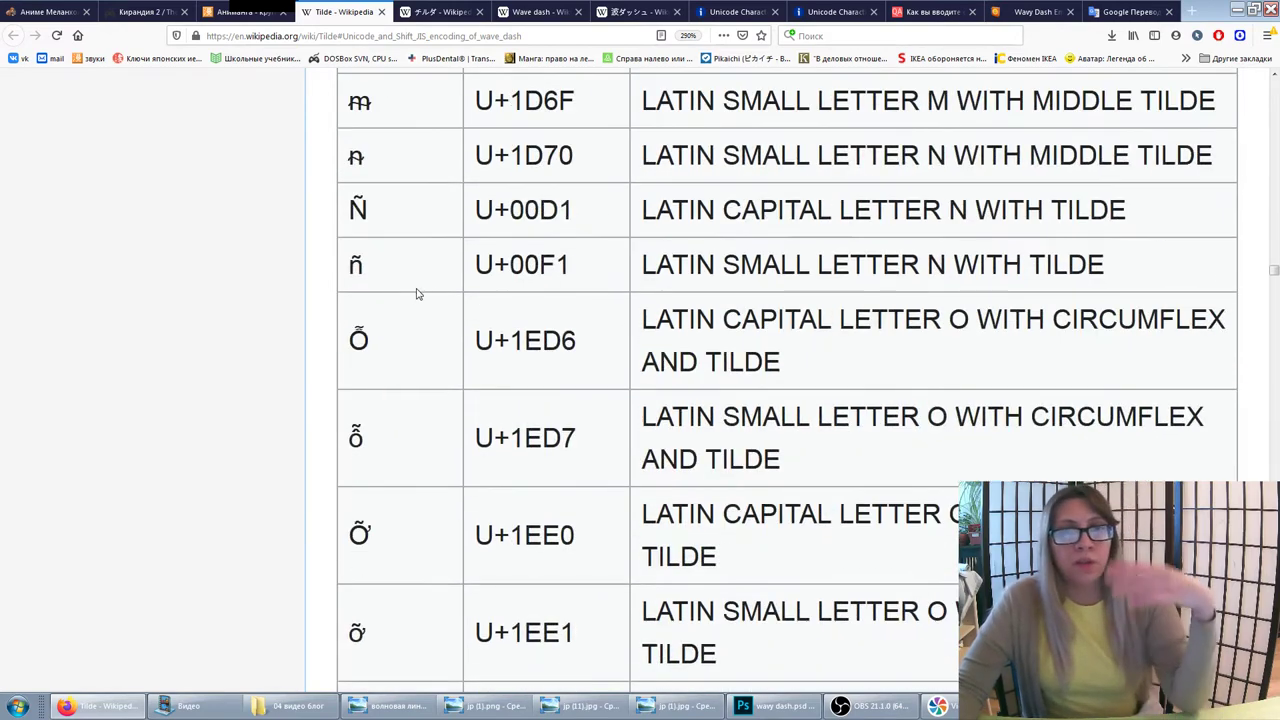
scroll(415, 295, down, 2)
scroll(400, 310, down, 3)
scroll(363, 260, down, 4)
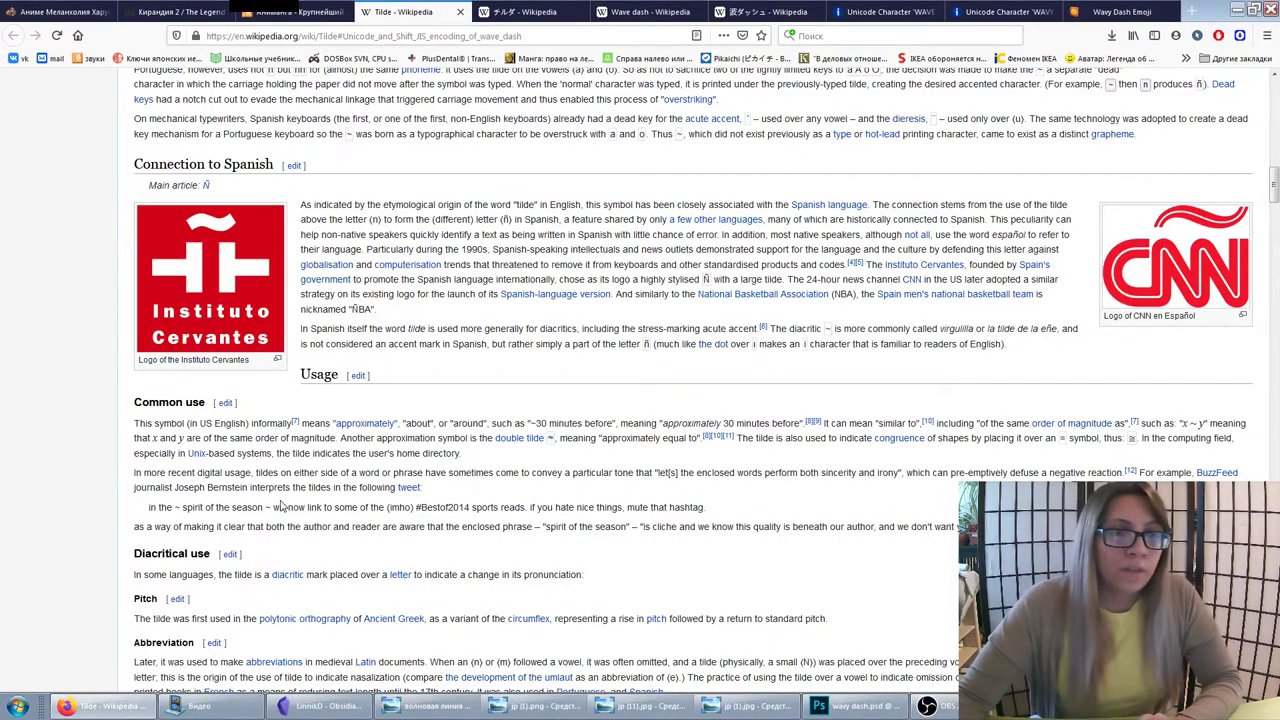
scroll(281, 506, down, 1)
scroll(185, 295, down, 4)
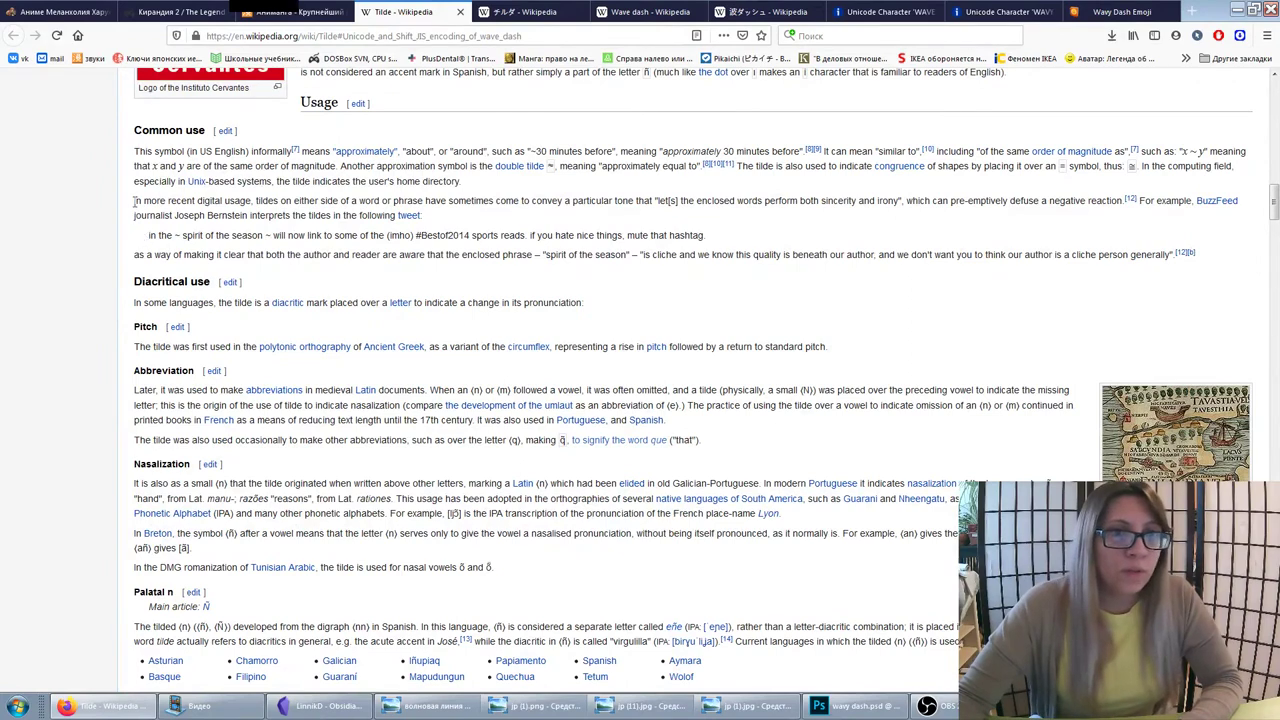
drag(136, 200, 1181, 262)
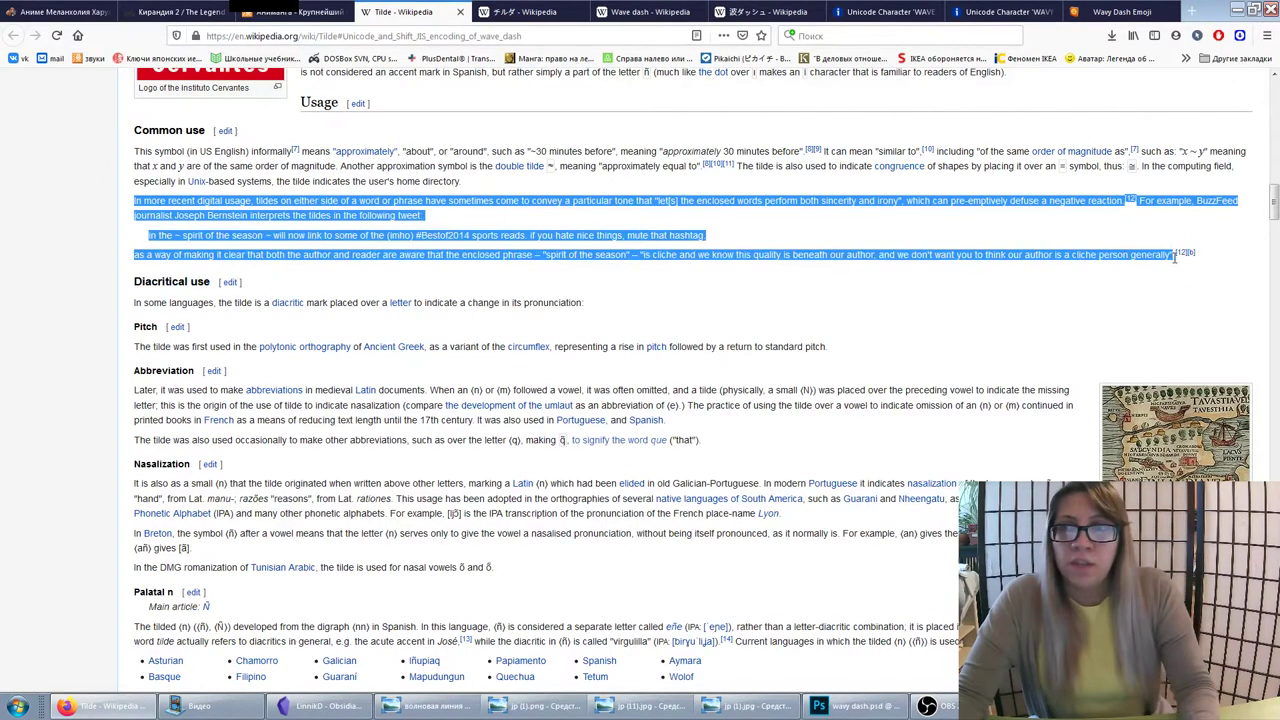
click(1191, 11)
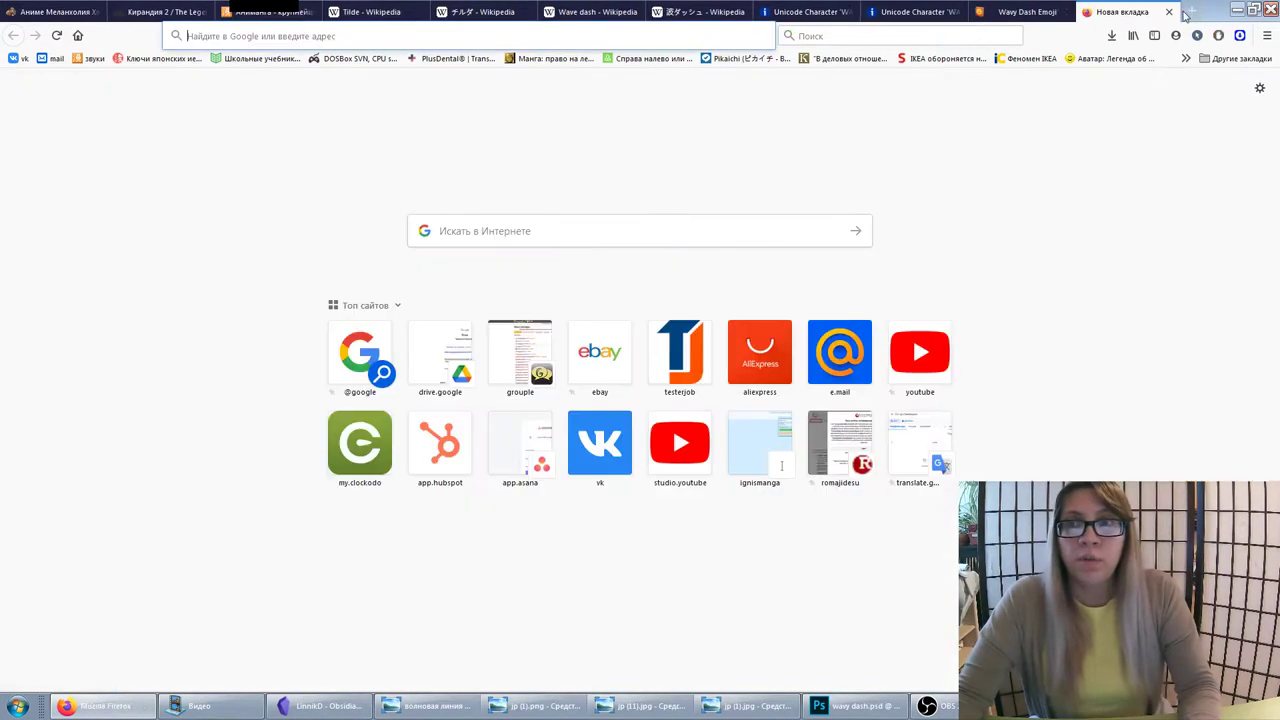
Translate the copied tilde passage into Russian in Google Translate, then return to the Tilde article
click(920, 445)
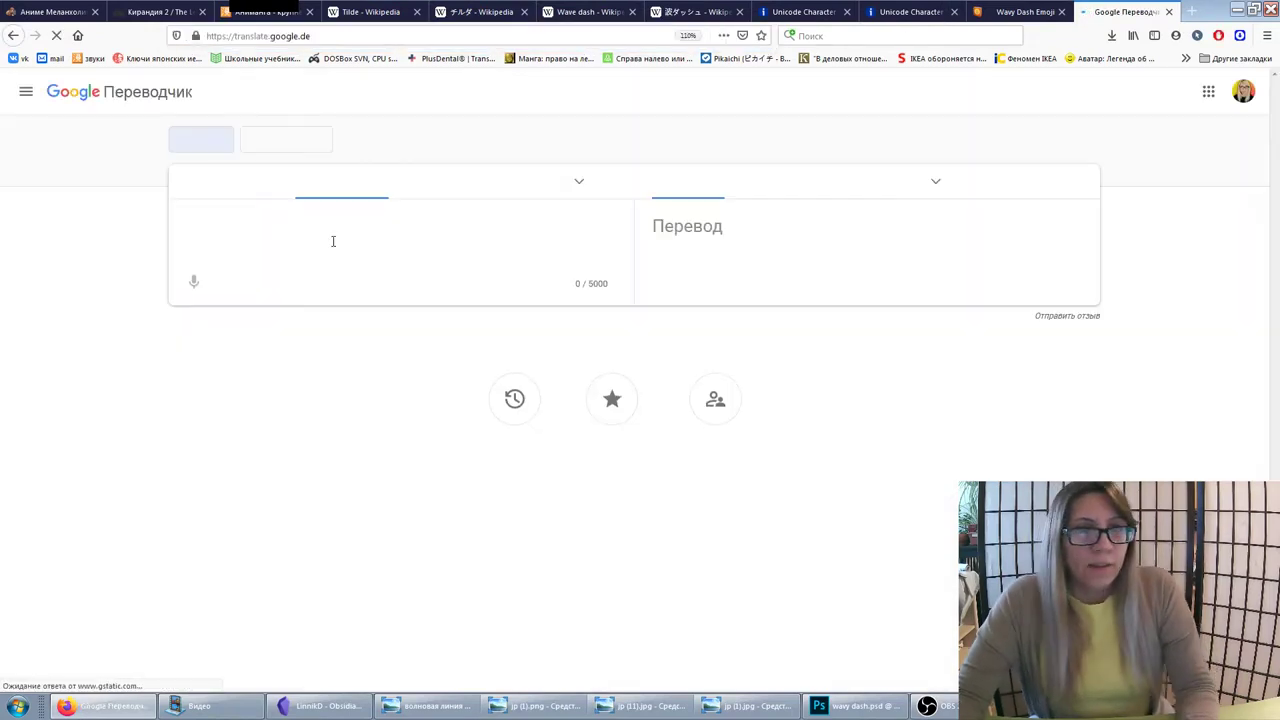
key(ctrl+v)
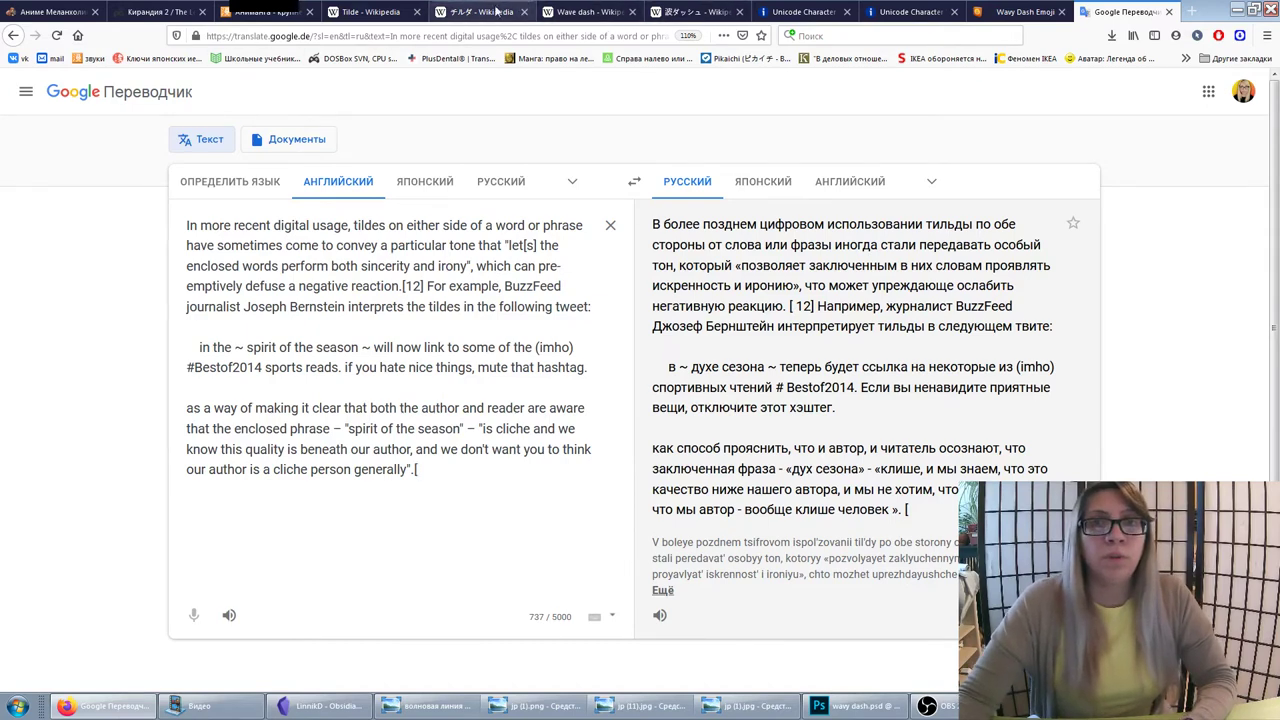
click(383, 18)
click(558, 215)
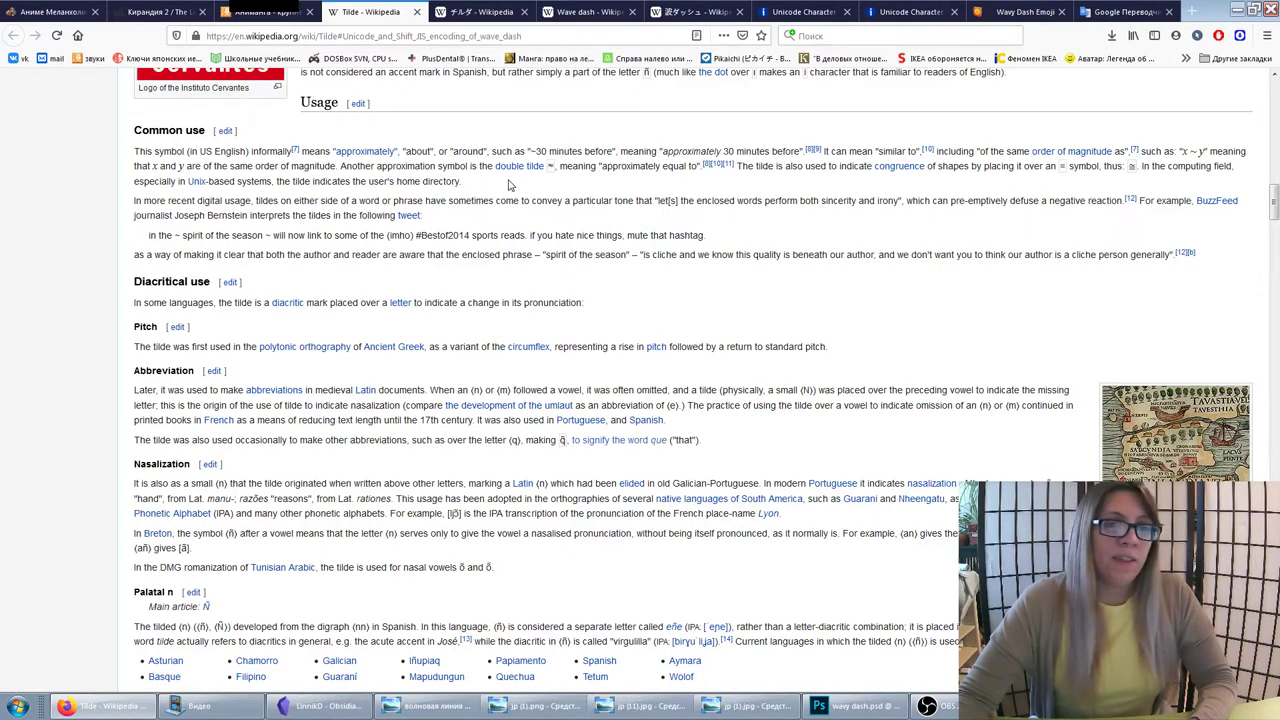
Switch to the Japanese チルダ article and look over its math examples and usage sections
click(482, 12)
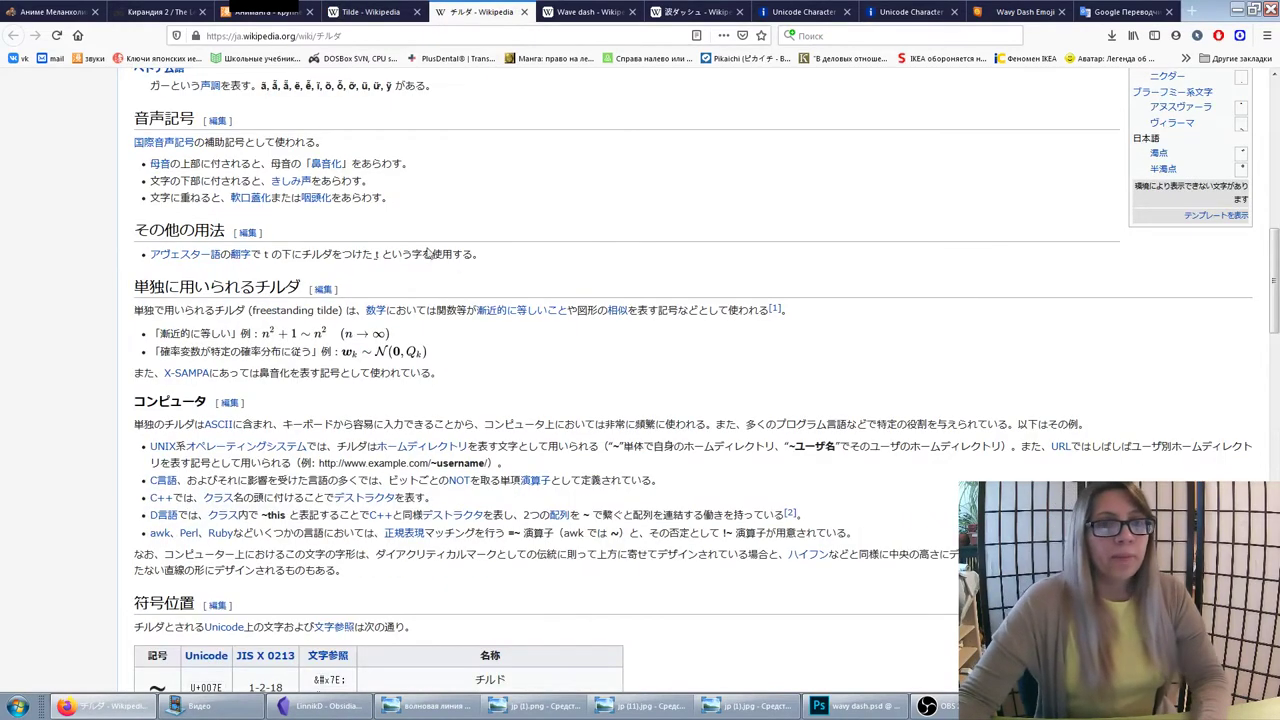
drag(417, 362, 340, 345)
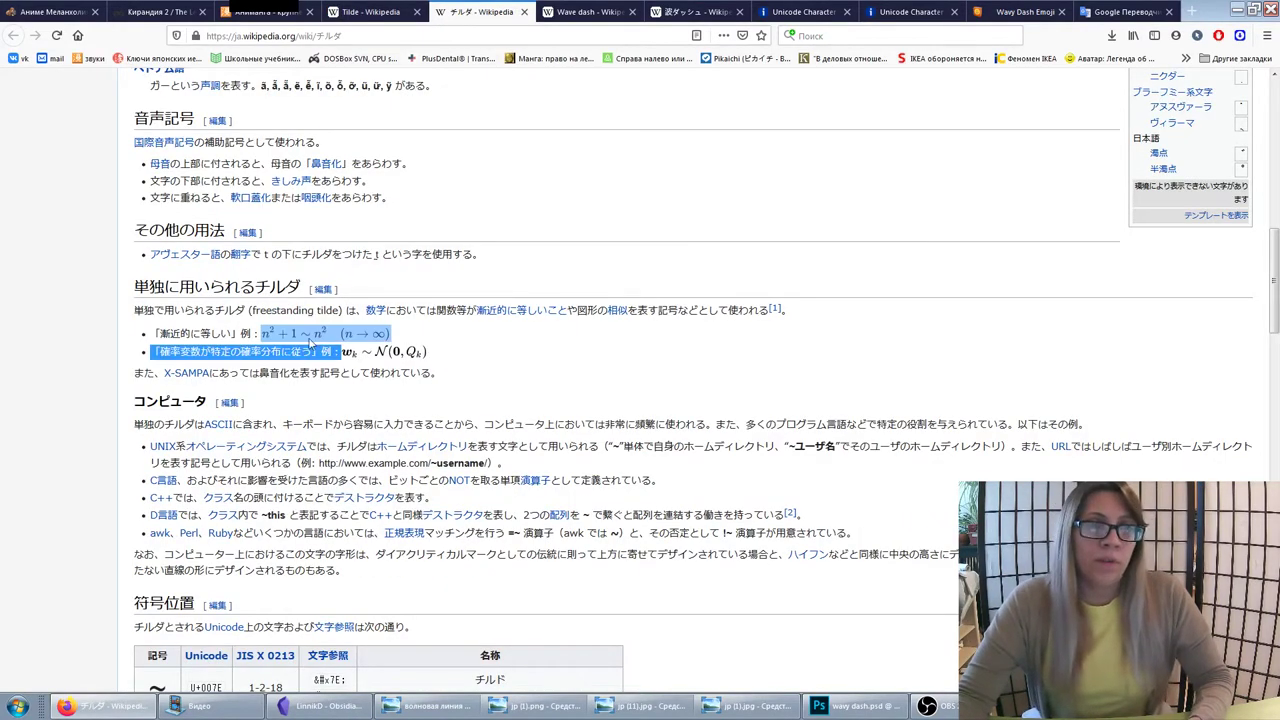
click(377, 345)
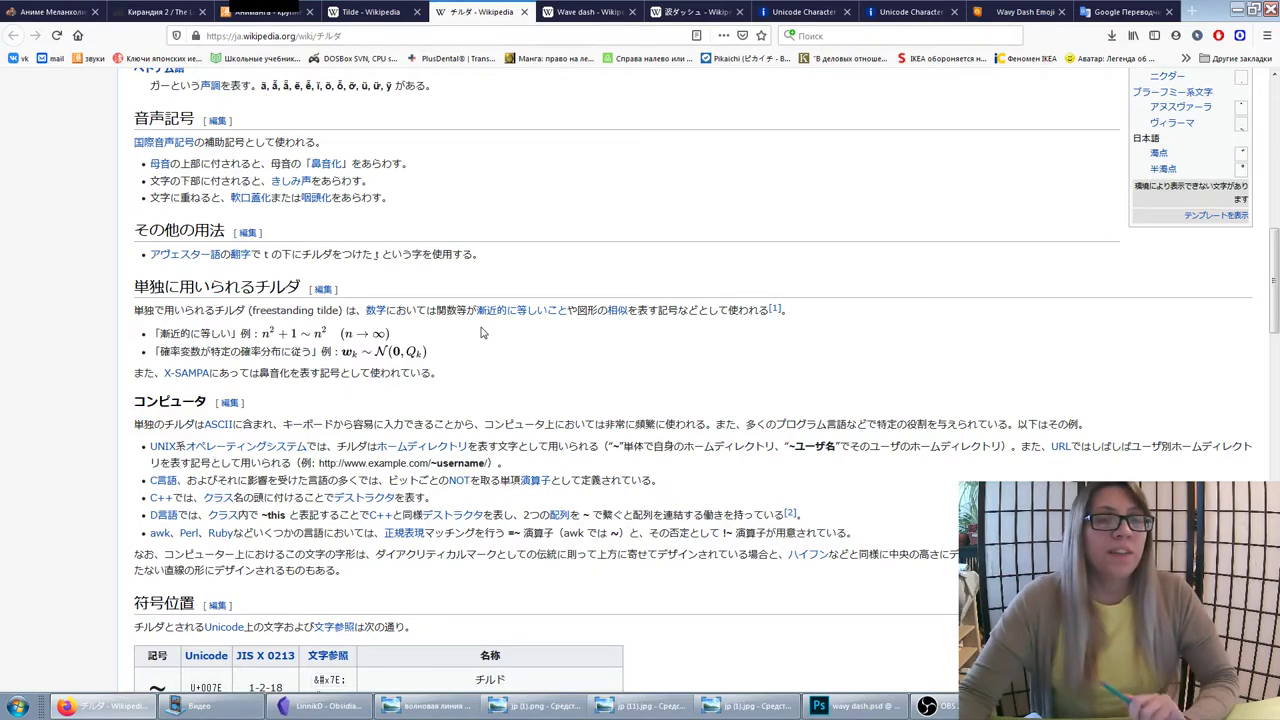
scroll(478, 332, down, 5)
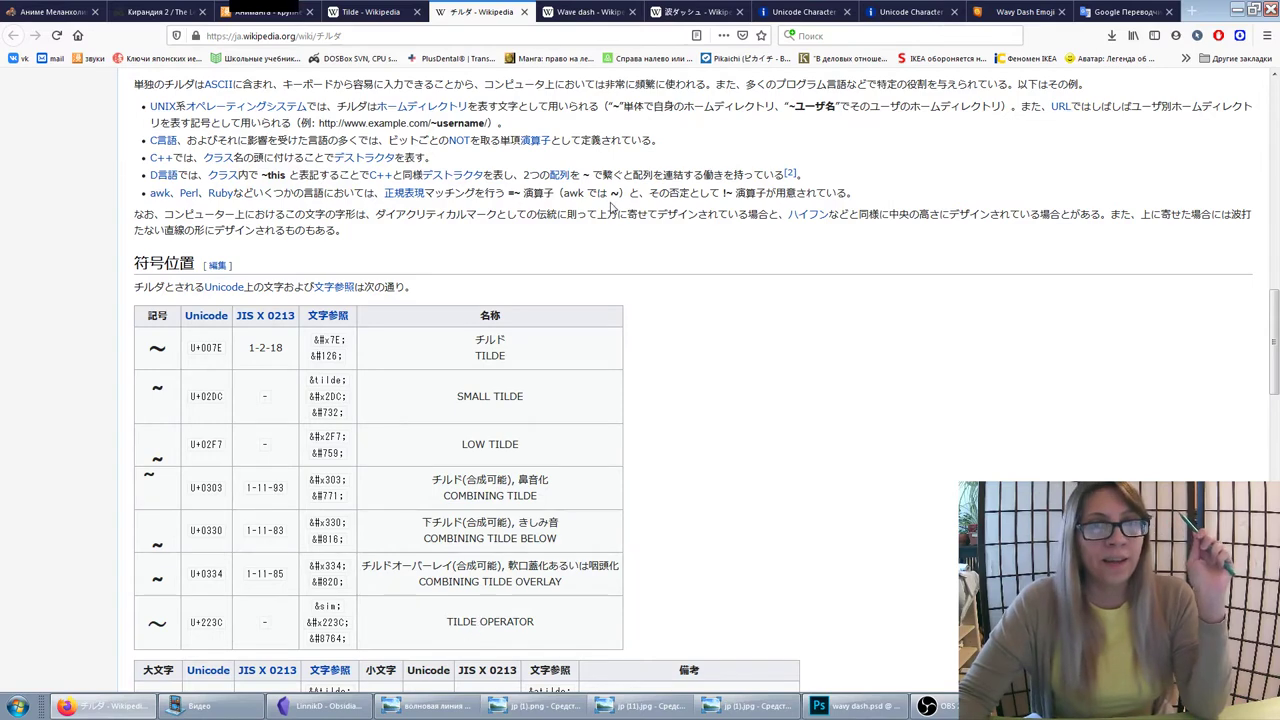
scroll(612, 207, up, 3)
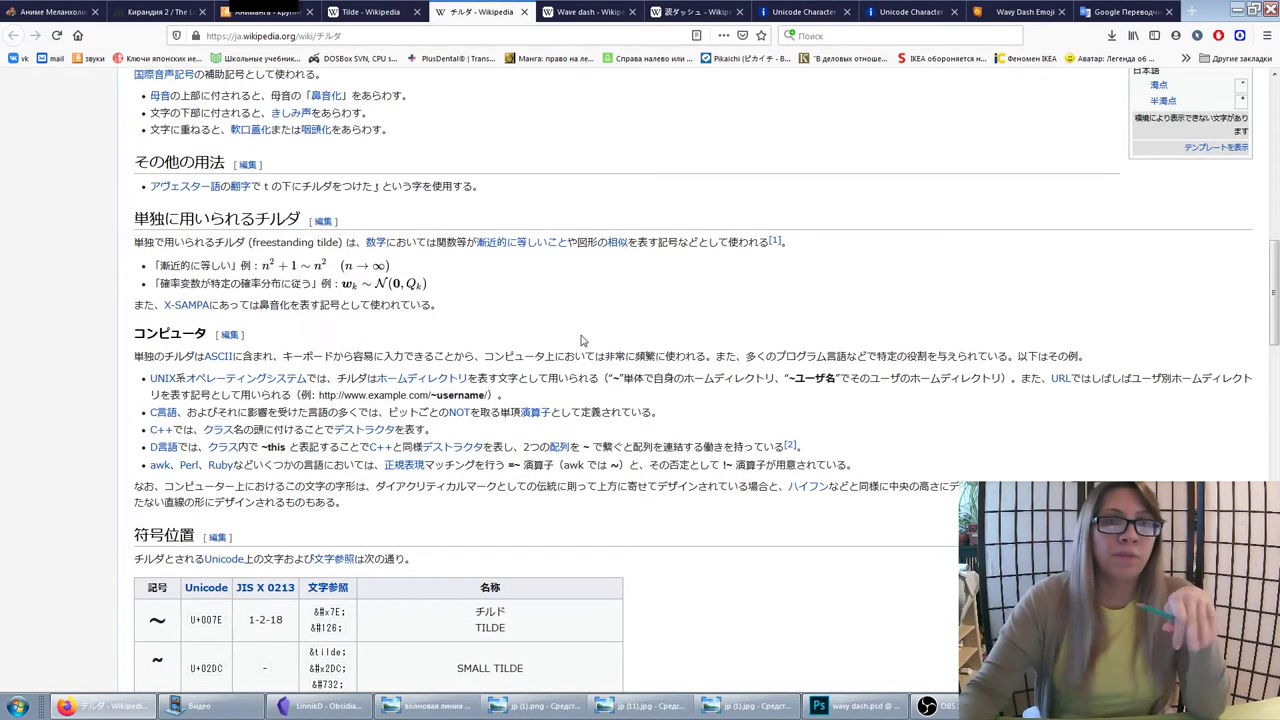
scroll(569, 347, up, 4)
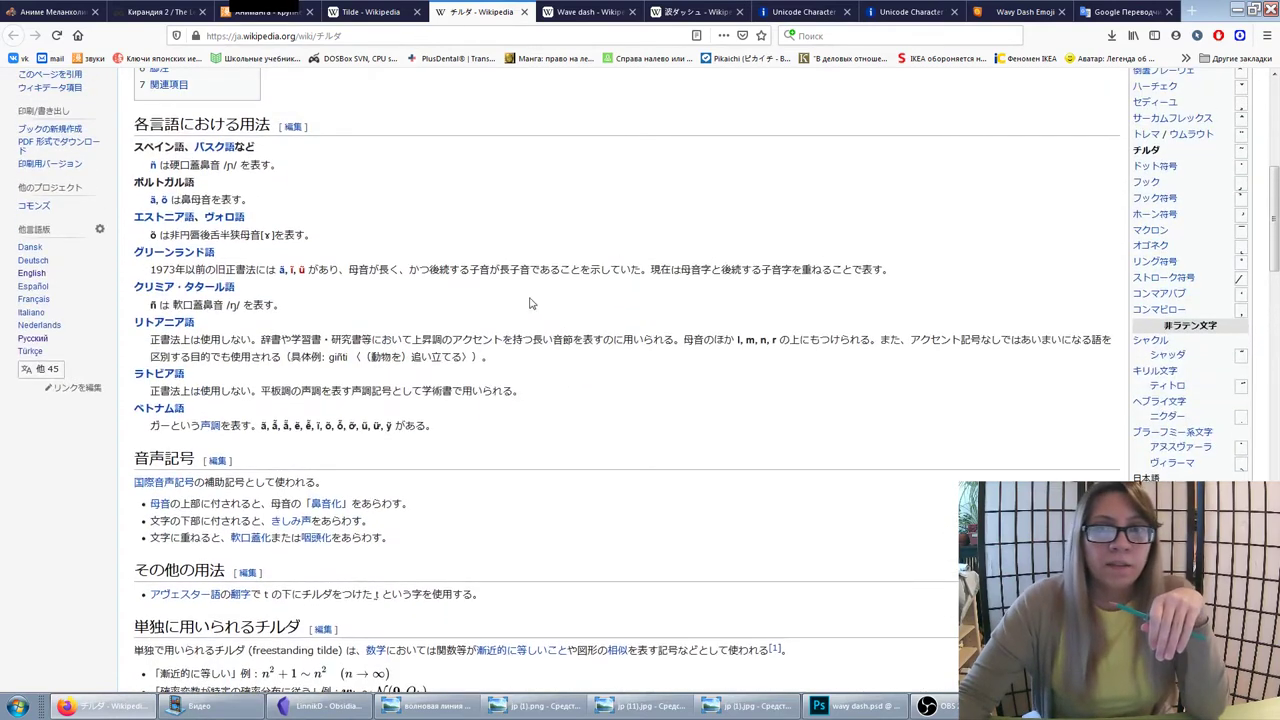
Inspect the 1973 Greenlandic orthography line, then switch to wavy dash.psd in Photoshop
drag(288, 268, 420, 270)
click(464, 272)
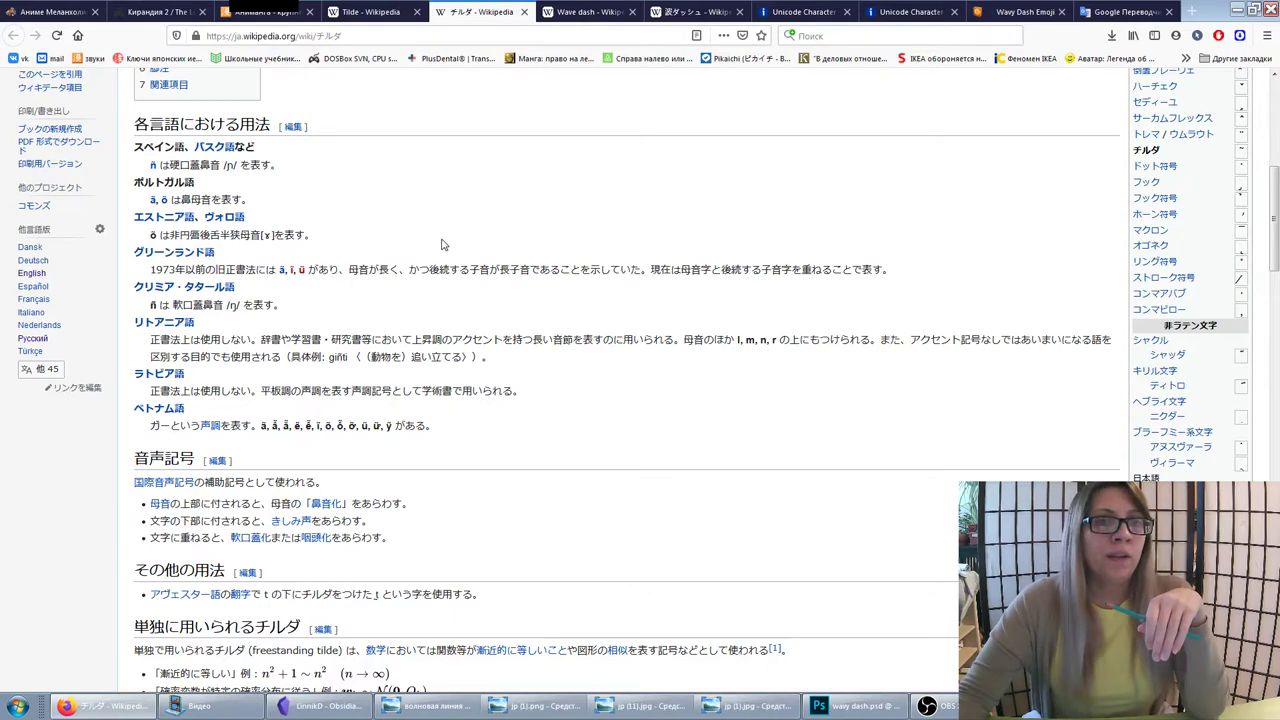
click(347, 274)
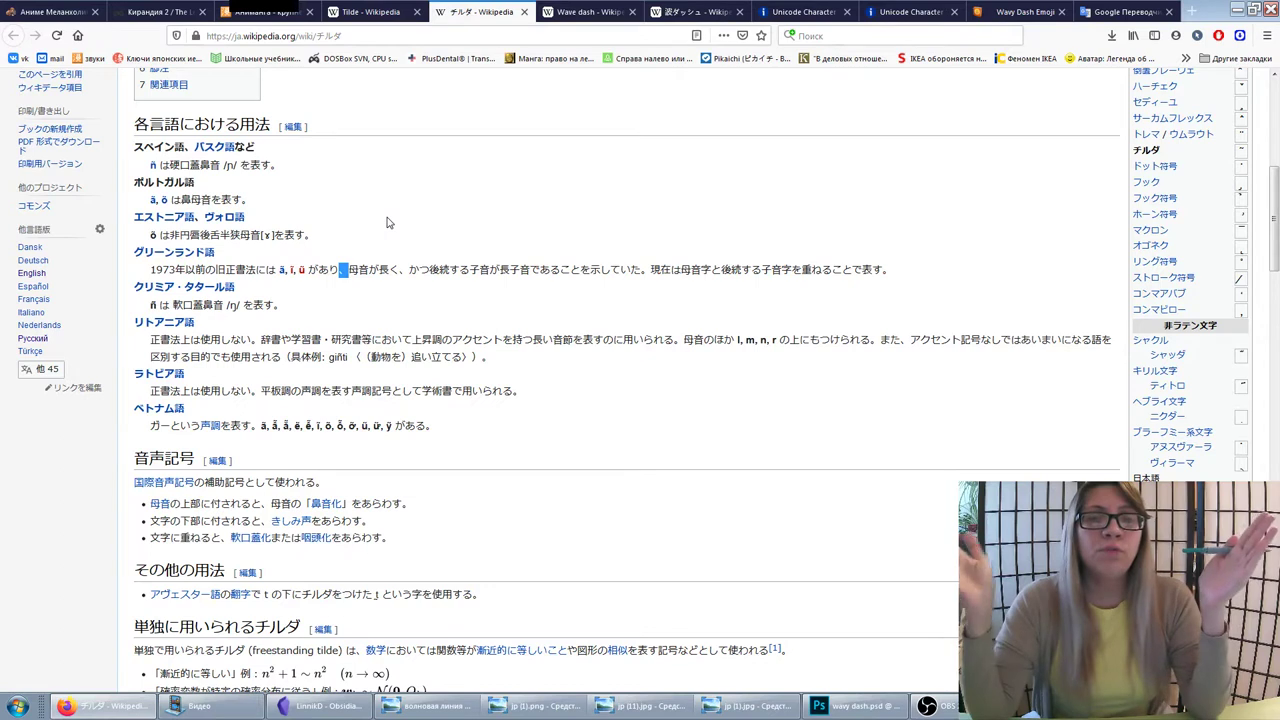
click(349, 271)
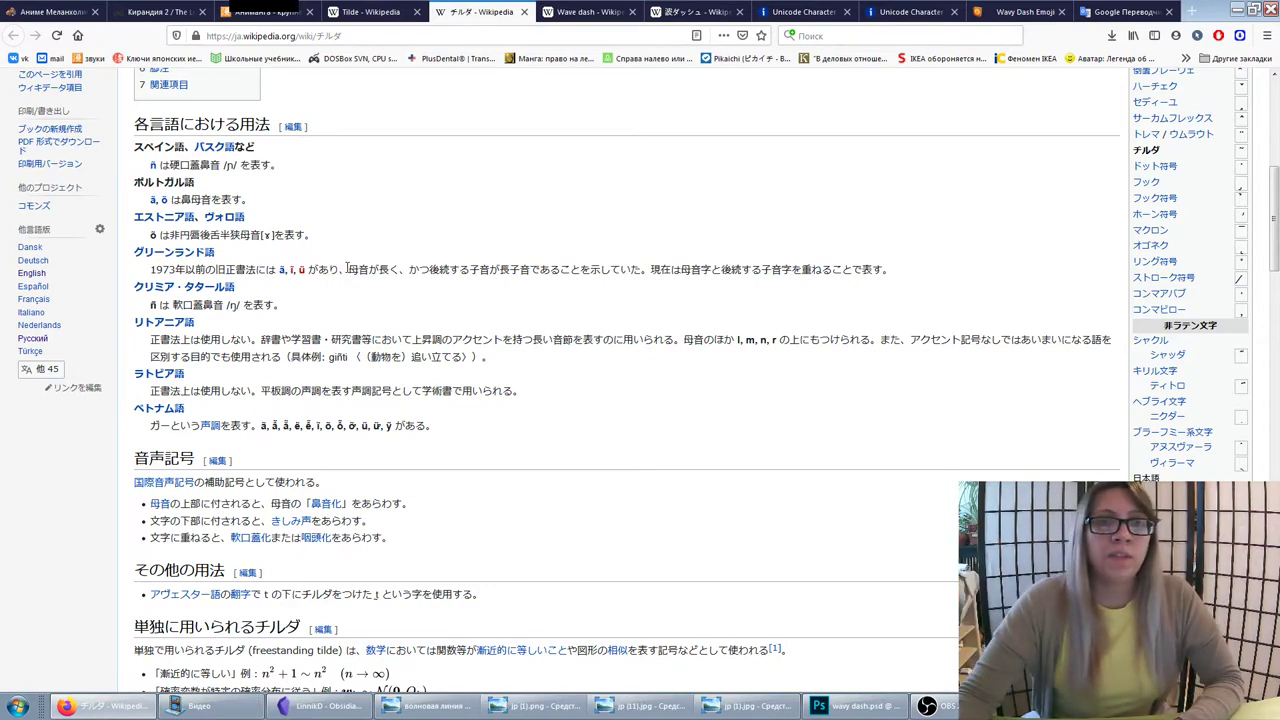
click(351, 268)
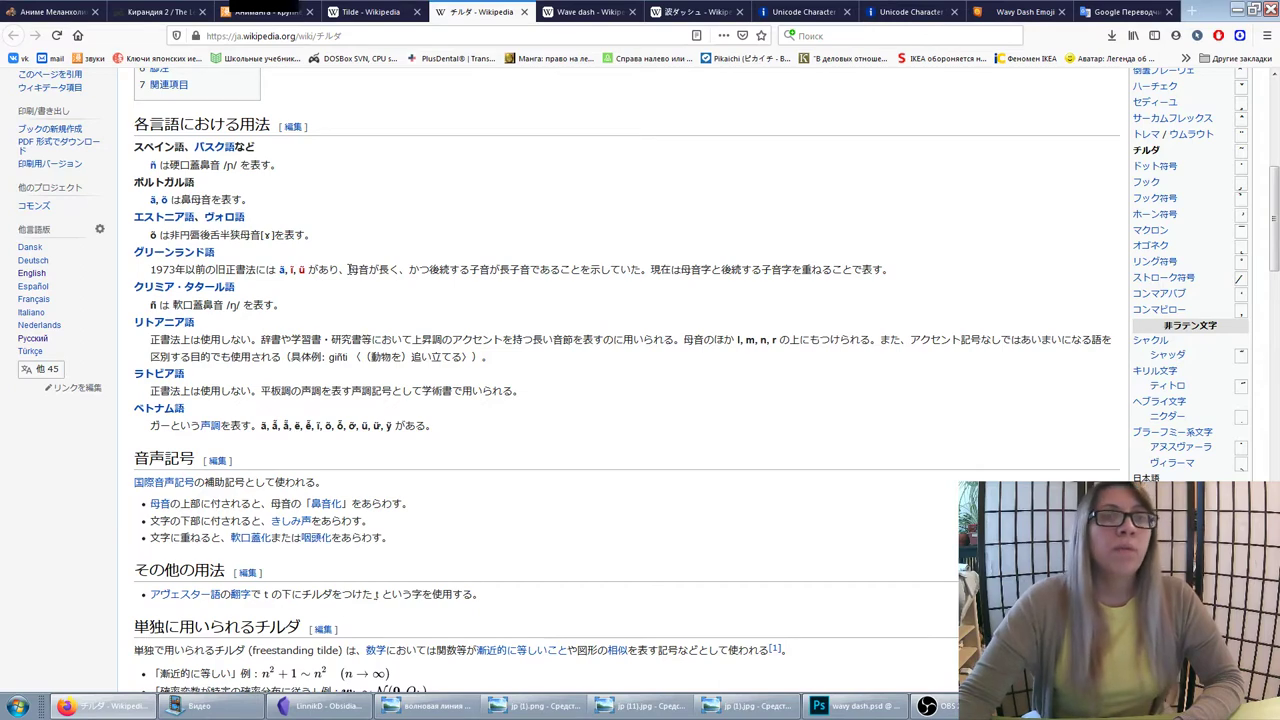
triple_click(341, 269)
click(341, 269)
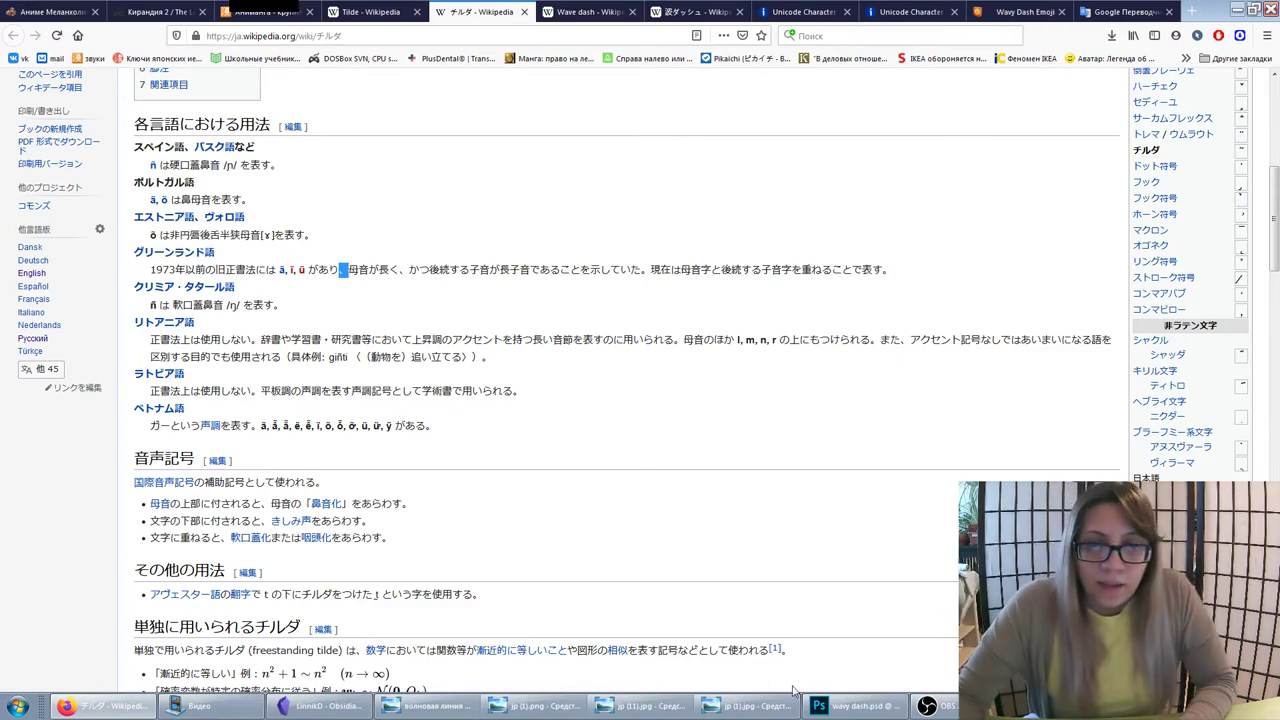
click(855, 710)
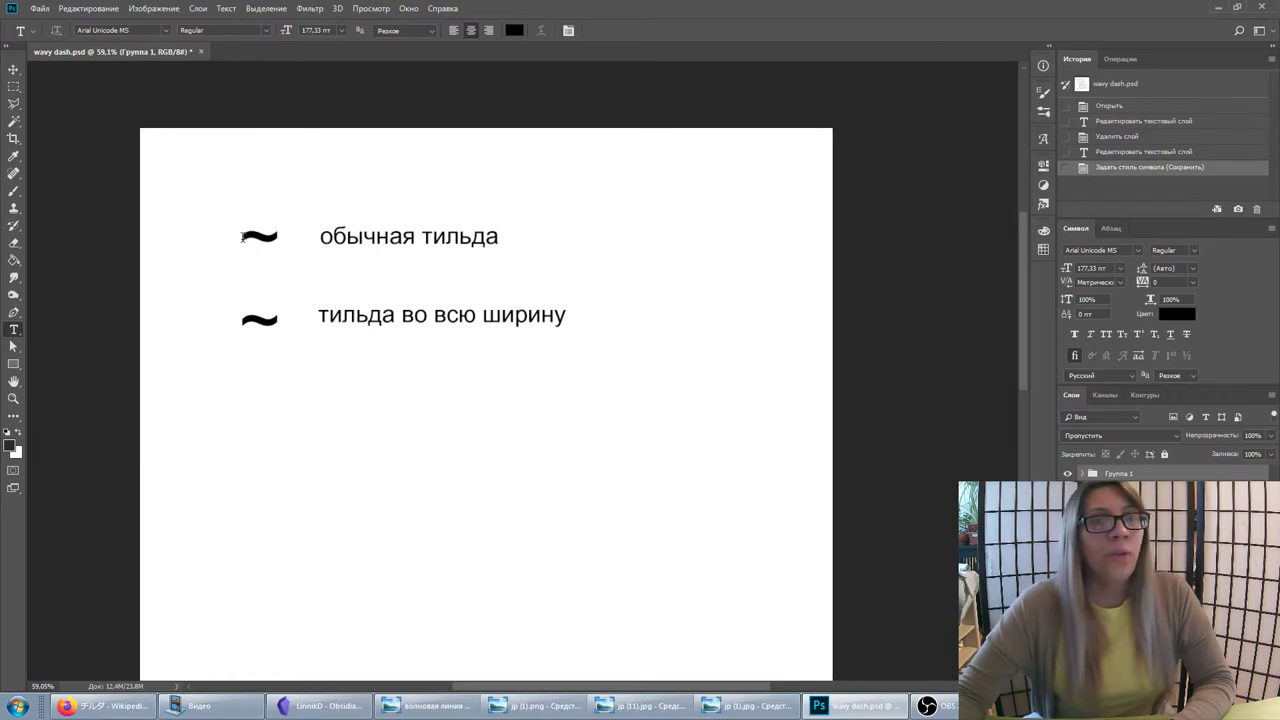
Select the glyph in each of the two tilde type layers and commit the text edits
click(243, 237)
drag(259, 236, 276, 236)
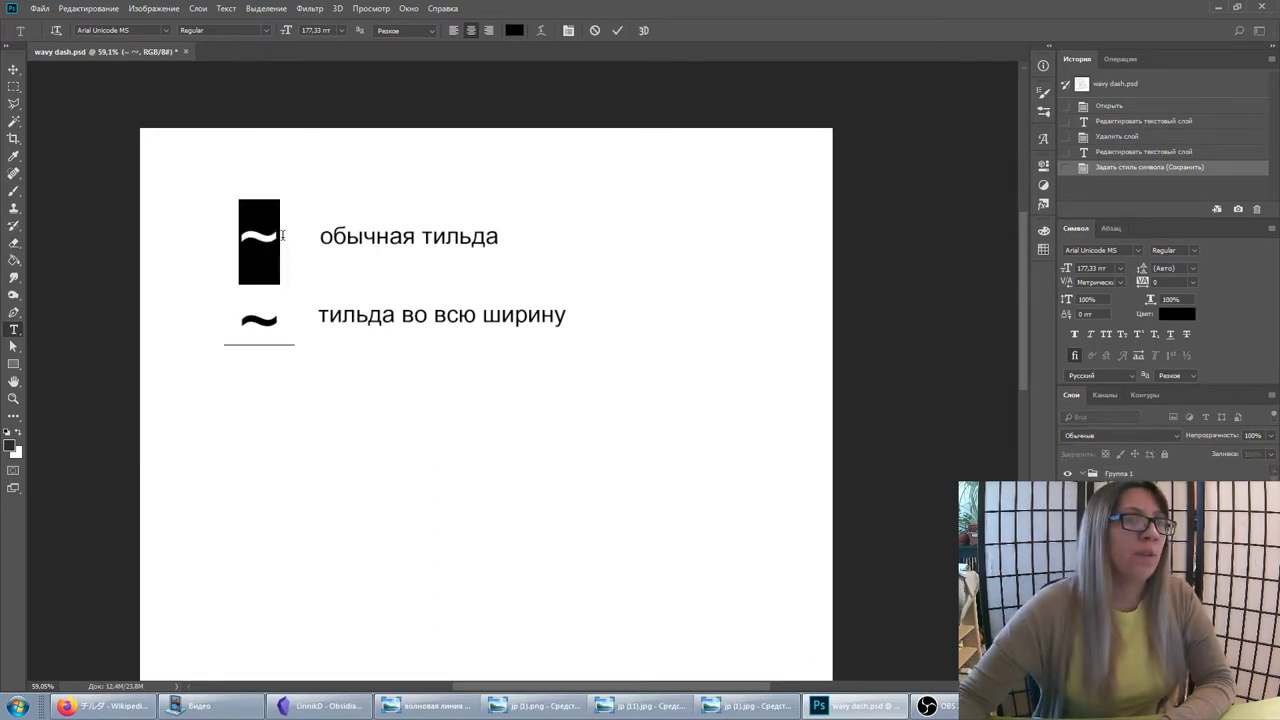
click(236, 321)
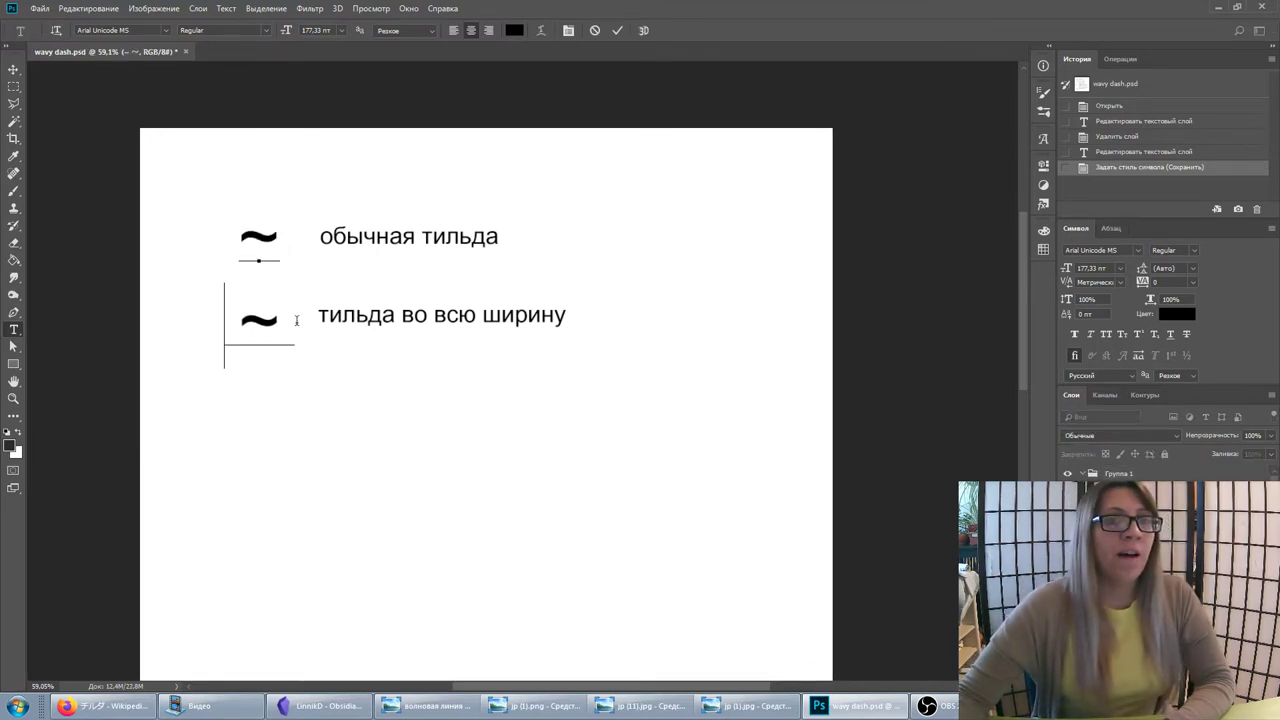
drag(236, 321, 302, 320)
click(243, 237)
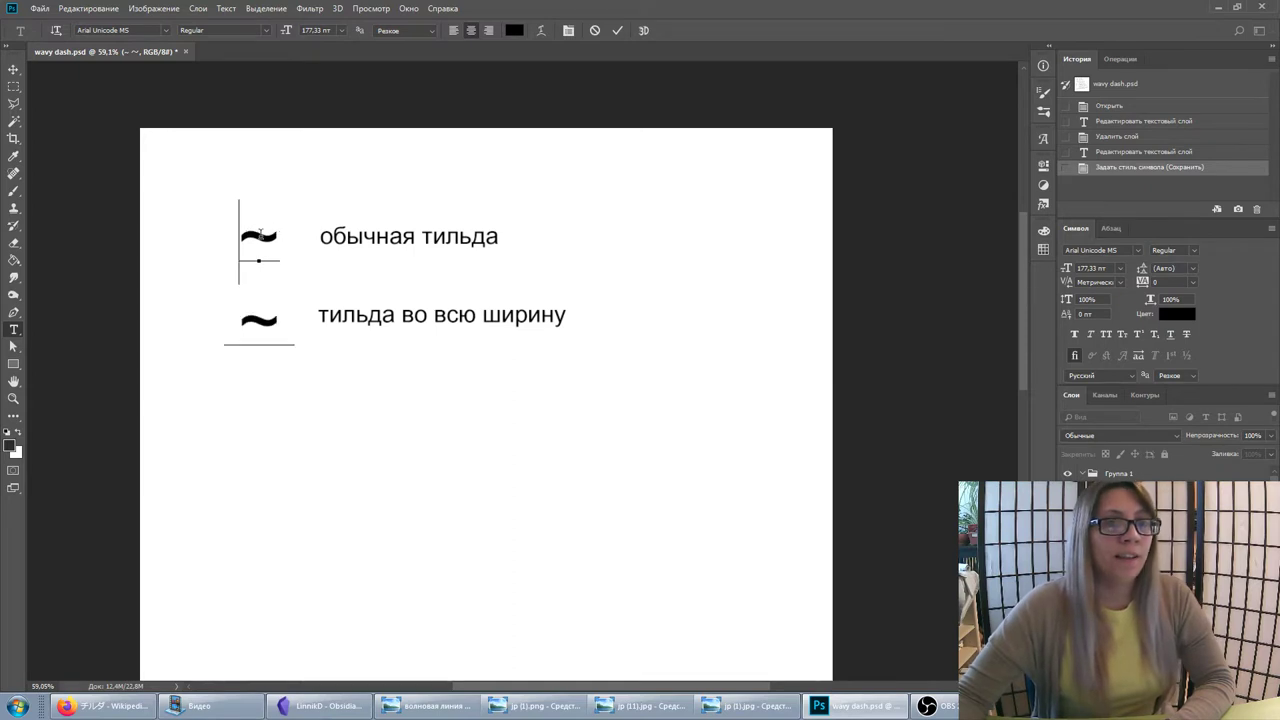
drag(243, 237, 268, 234)
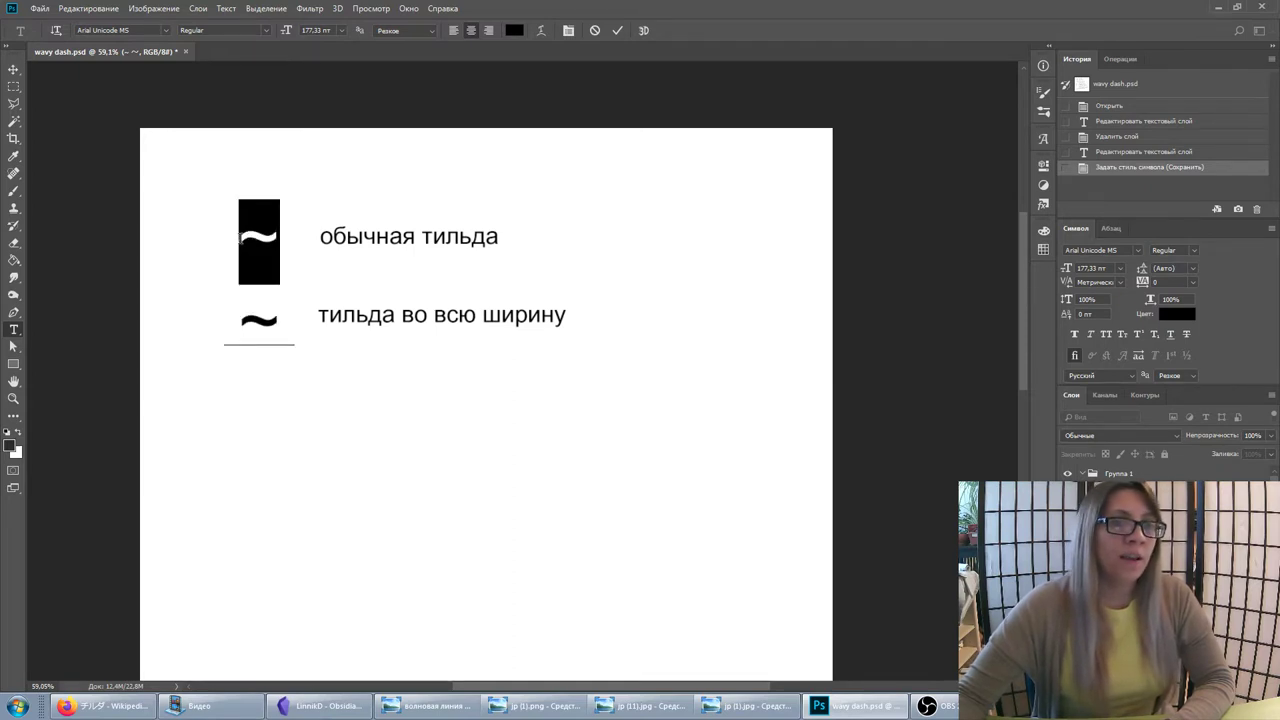
drag(250, 327, 287, 315)
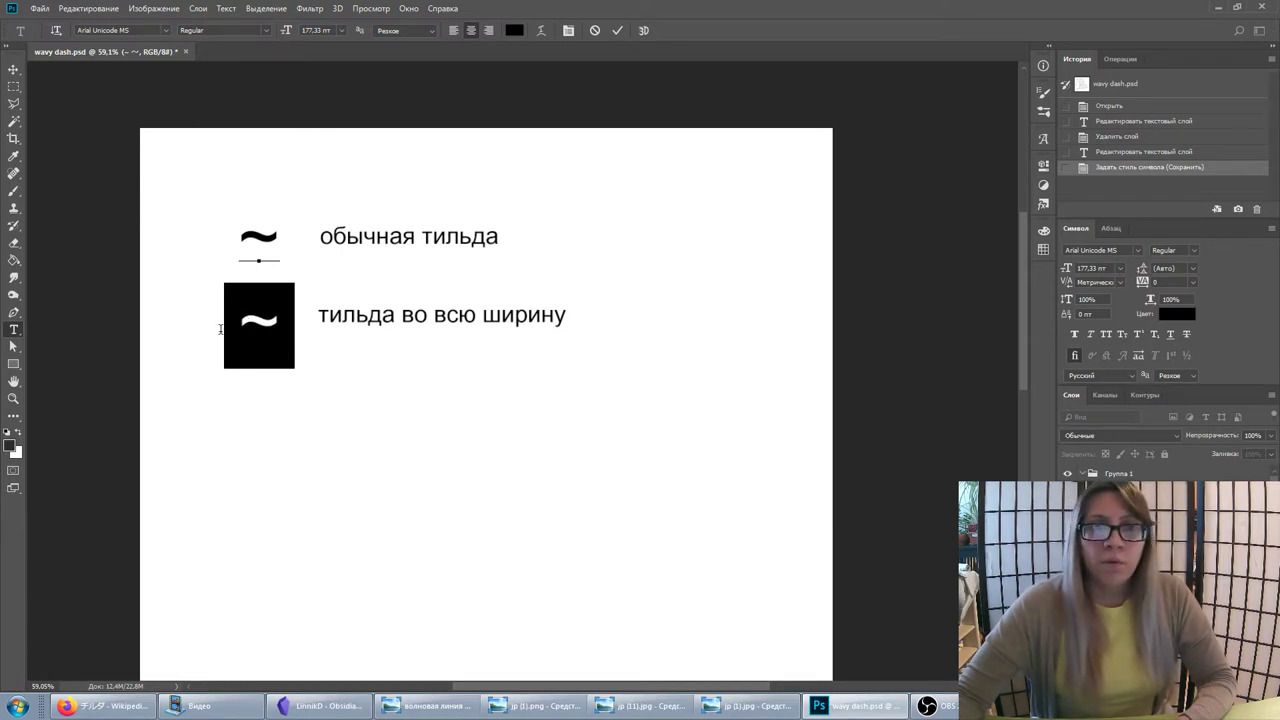
key(ctrl+Return)
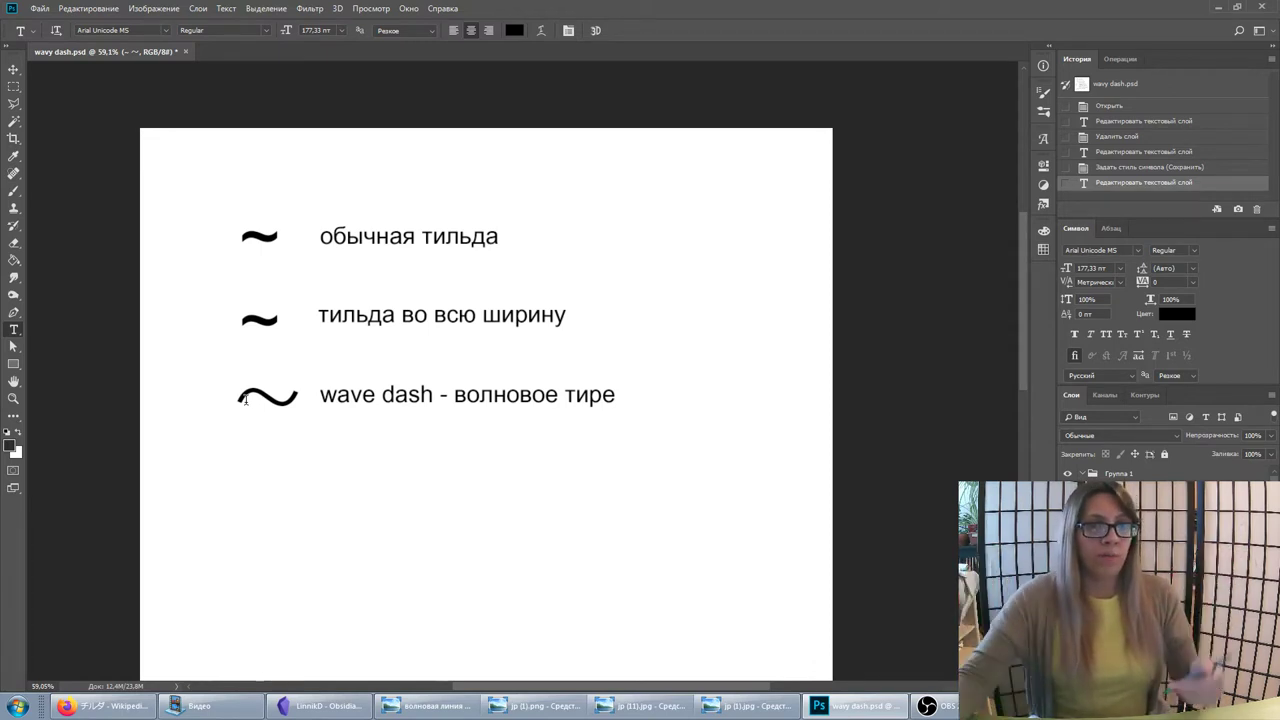
Set the wave dash glyph in the Meiryo font
drag(239, 400, 294, 396)
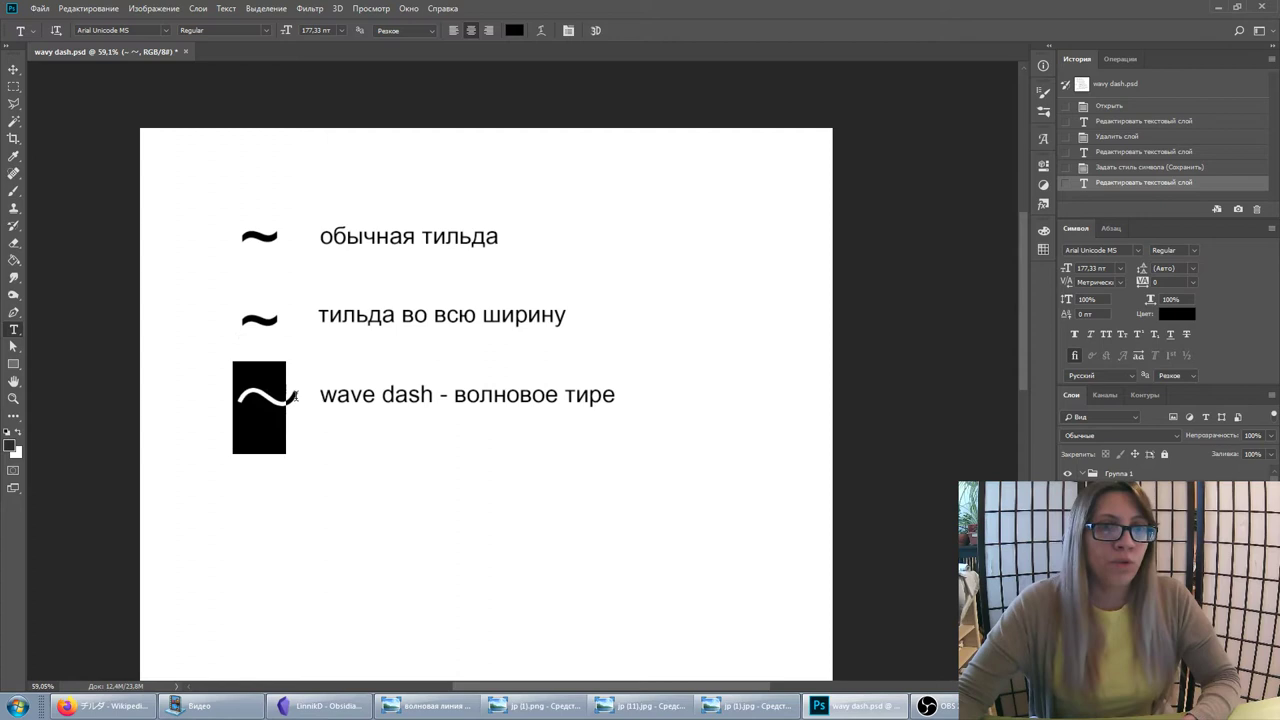
key(Down)
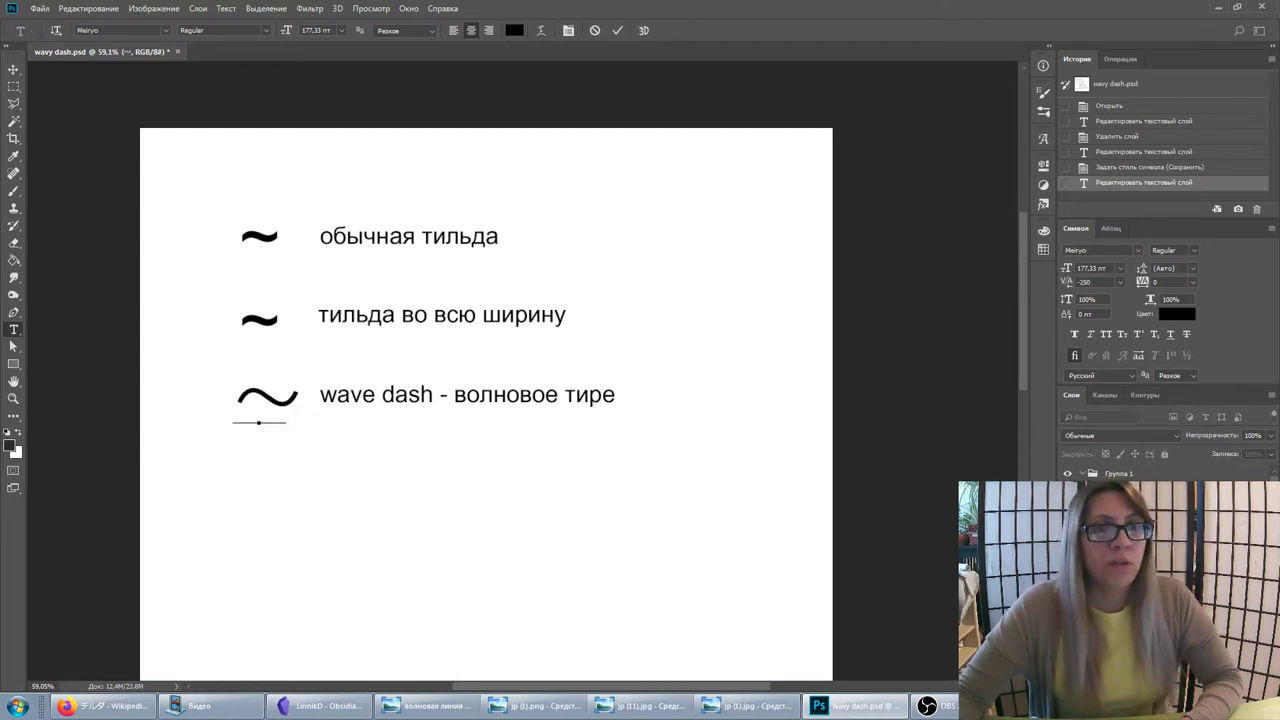
click(258, 422)
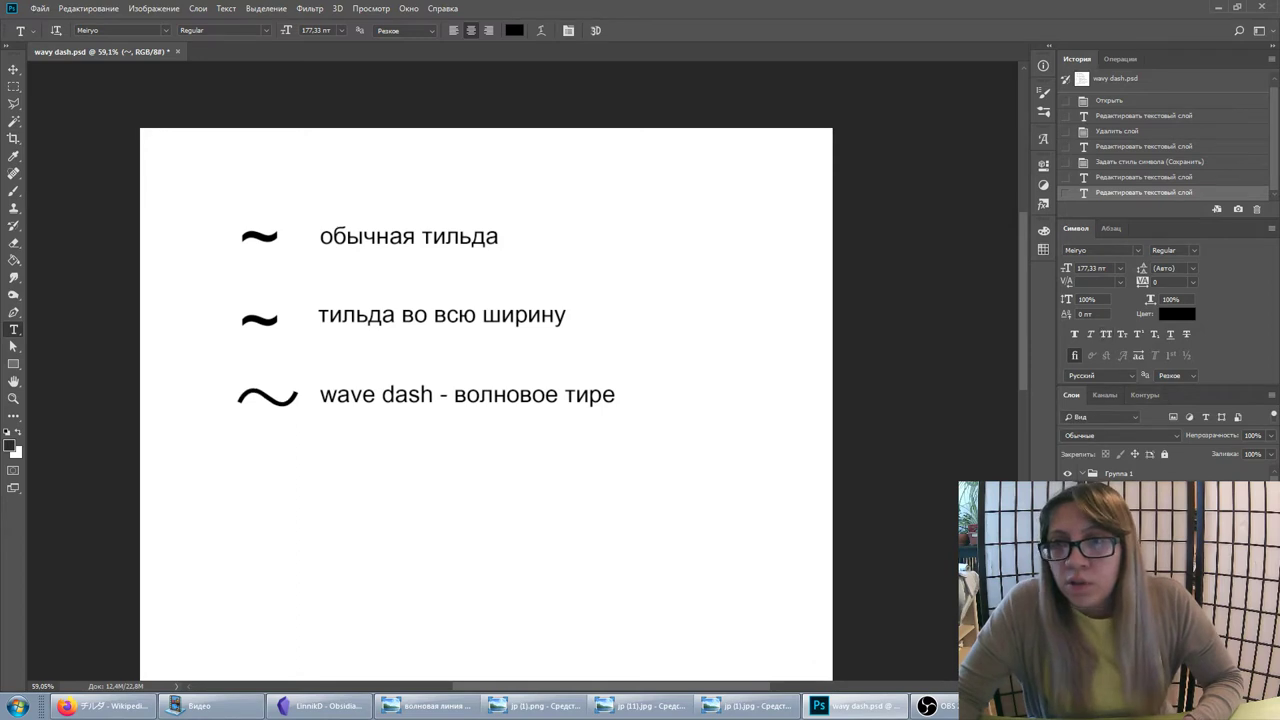
Give the wave dash Optical kerning, commit it, and return to the Japanese tilde article
double_click(1110, 495)
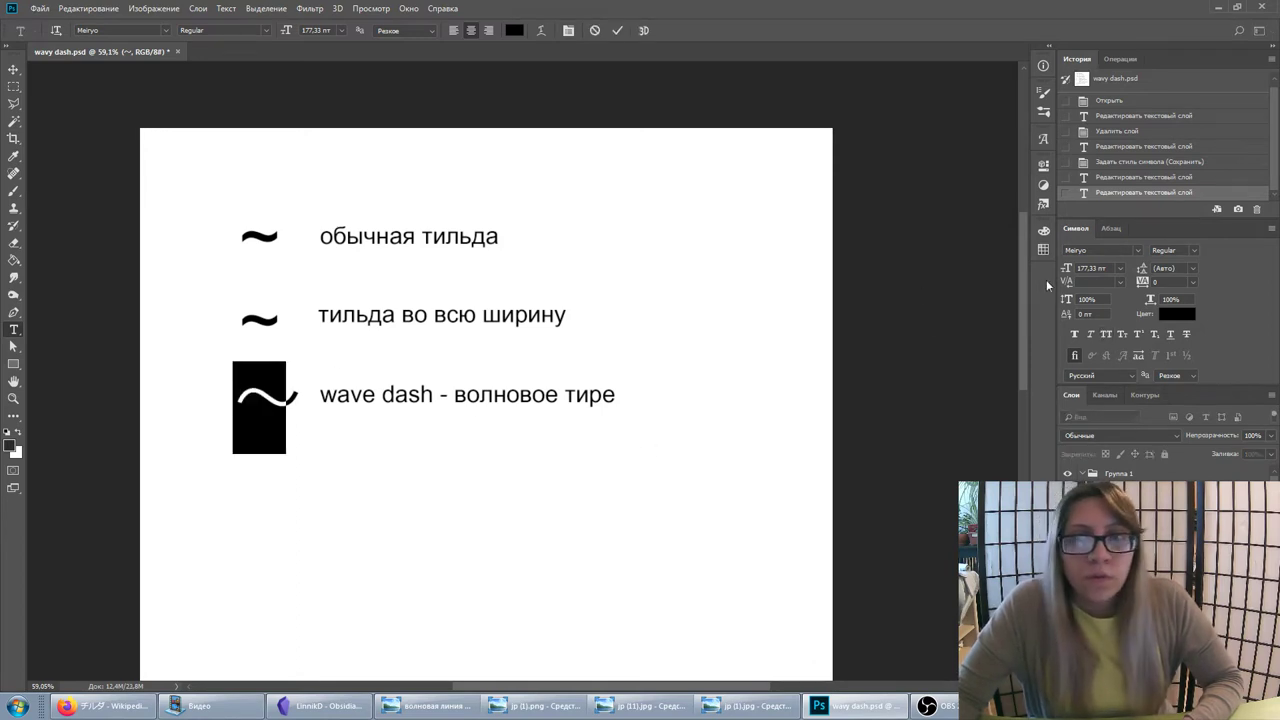
click(1120, 283)
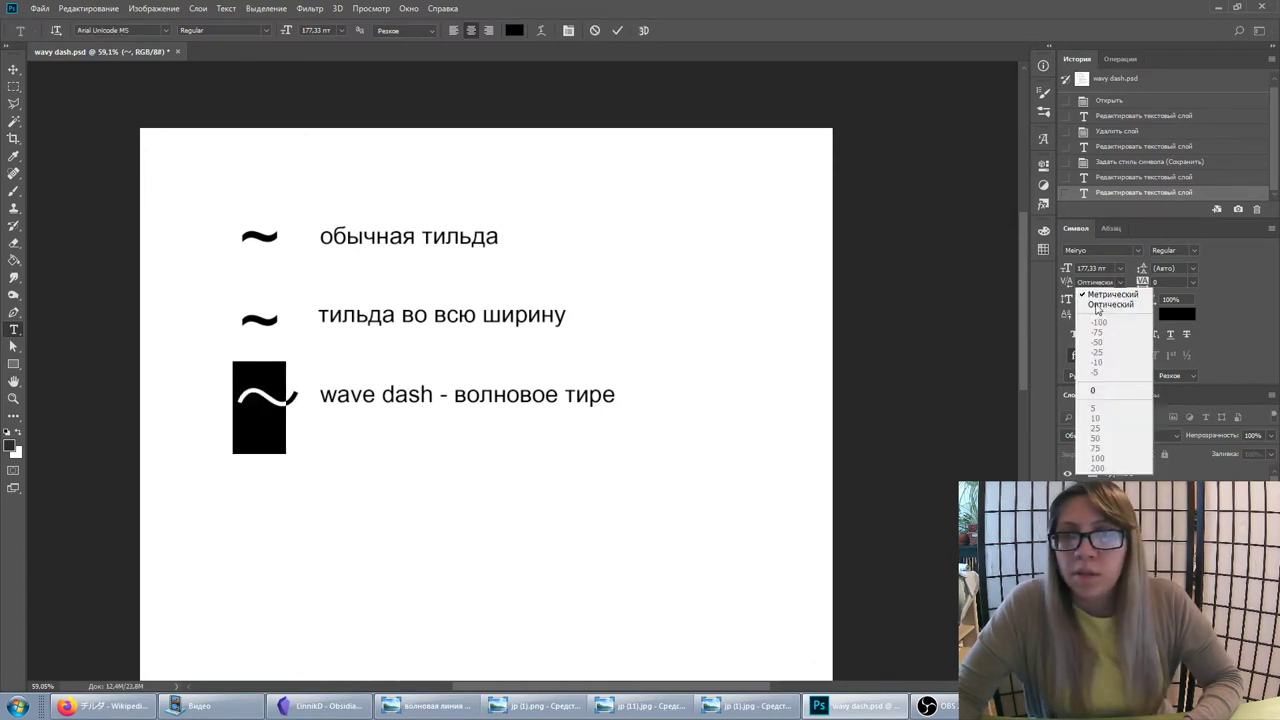
click(1095, 302)
key(Left)
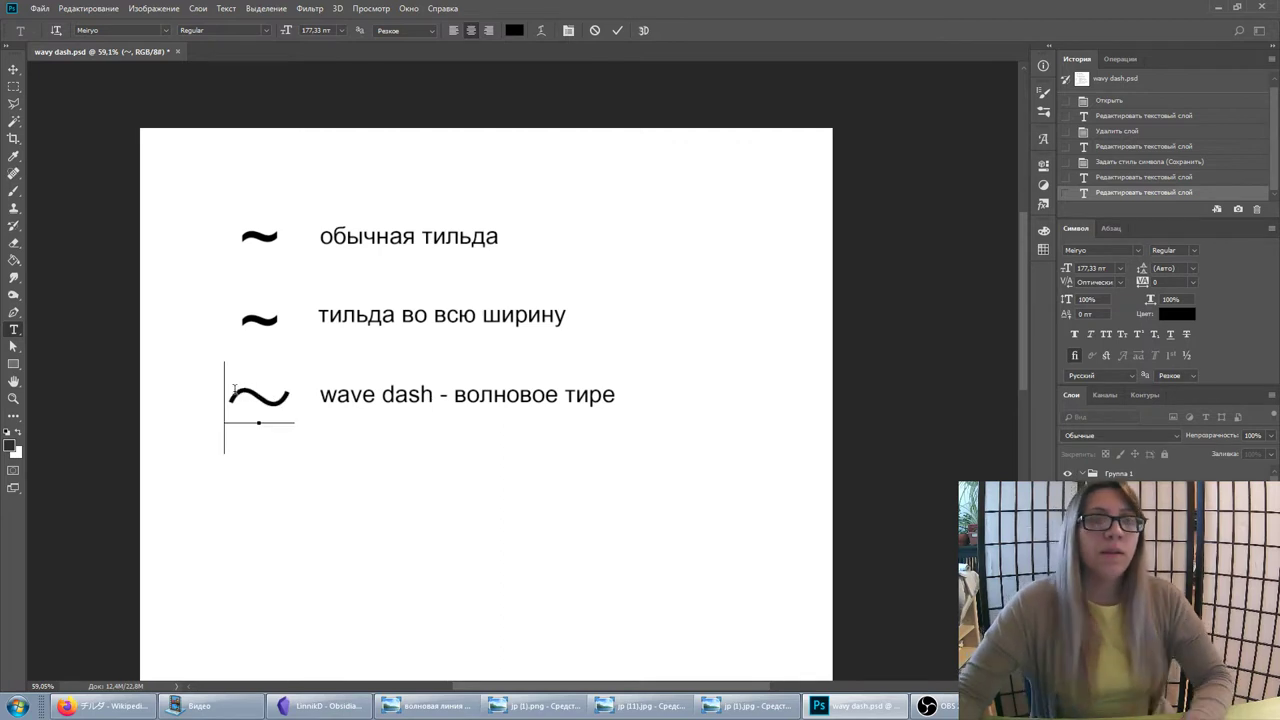
key(shift+Right)
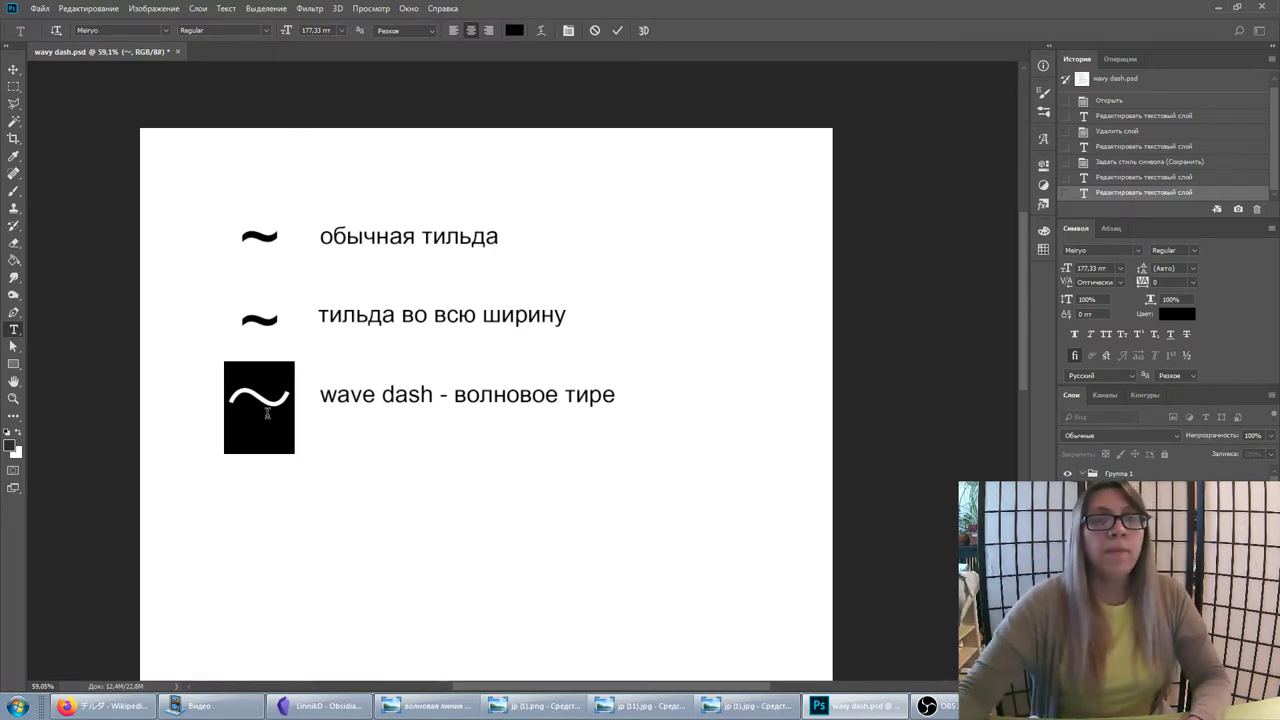
click(269, 413)
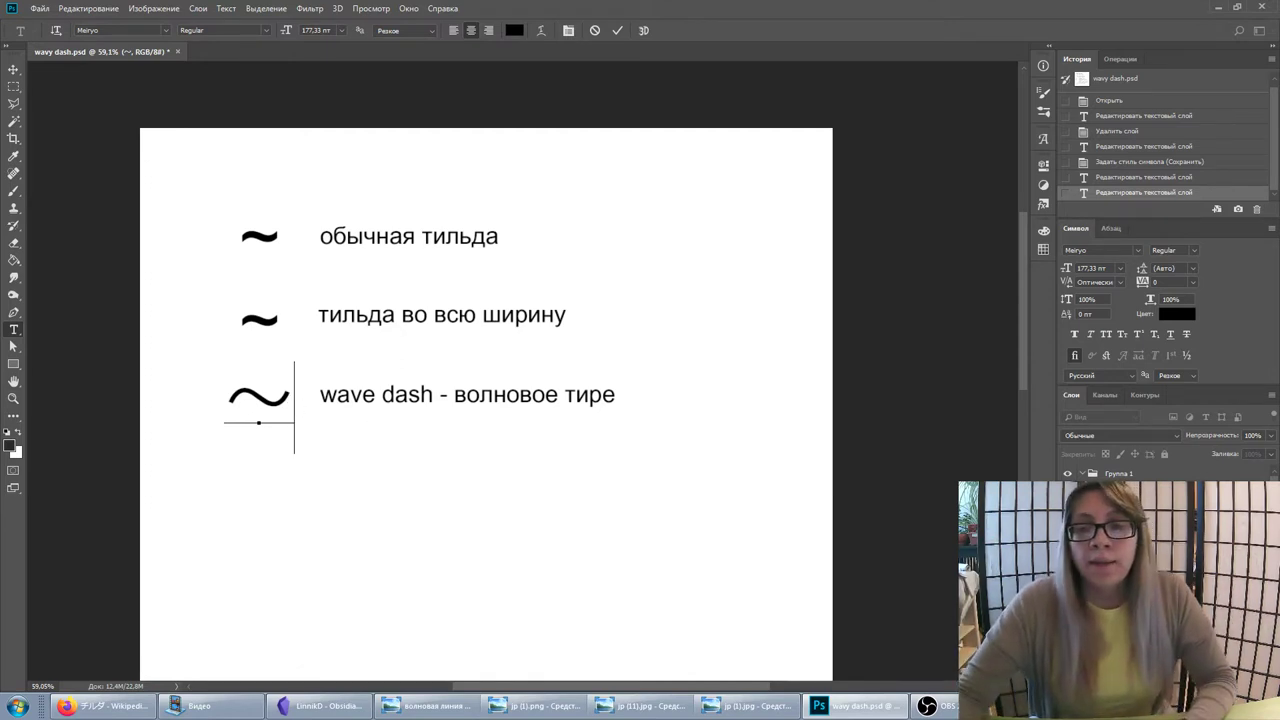
key(ctrl+Return)
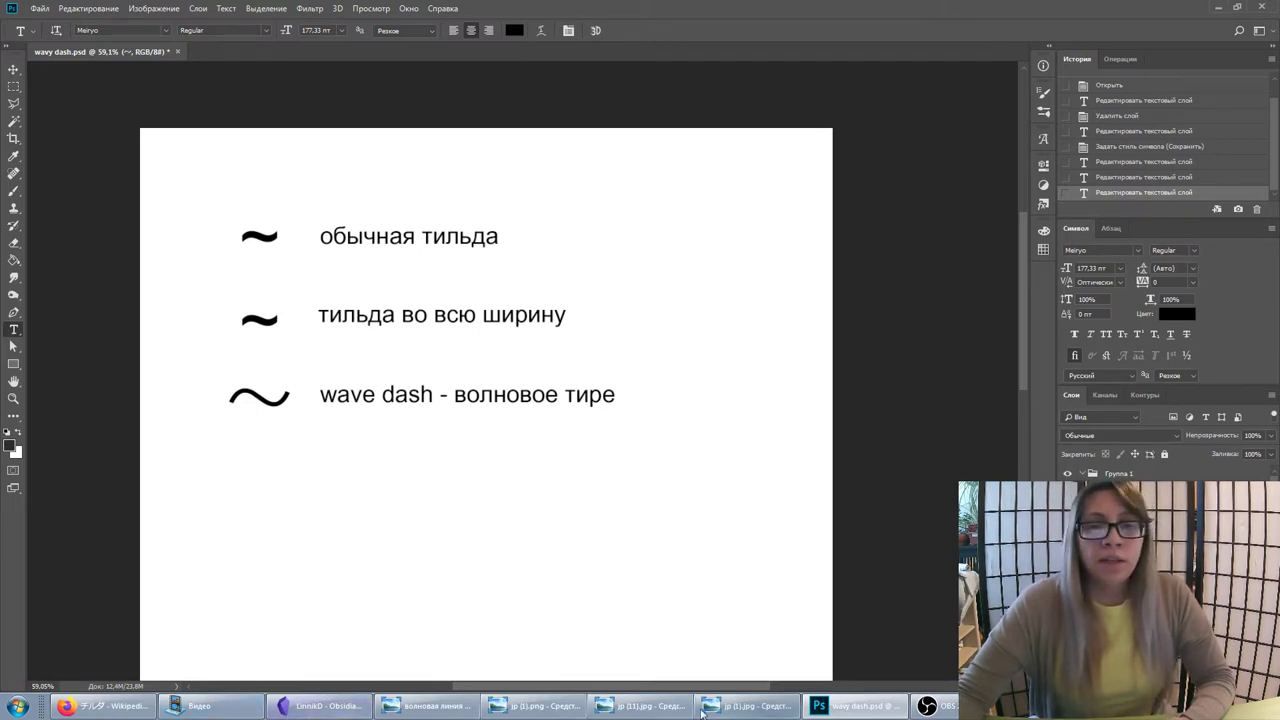
click(127, 709)
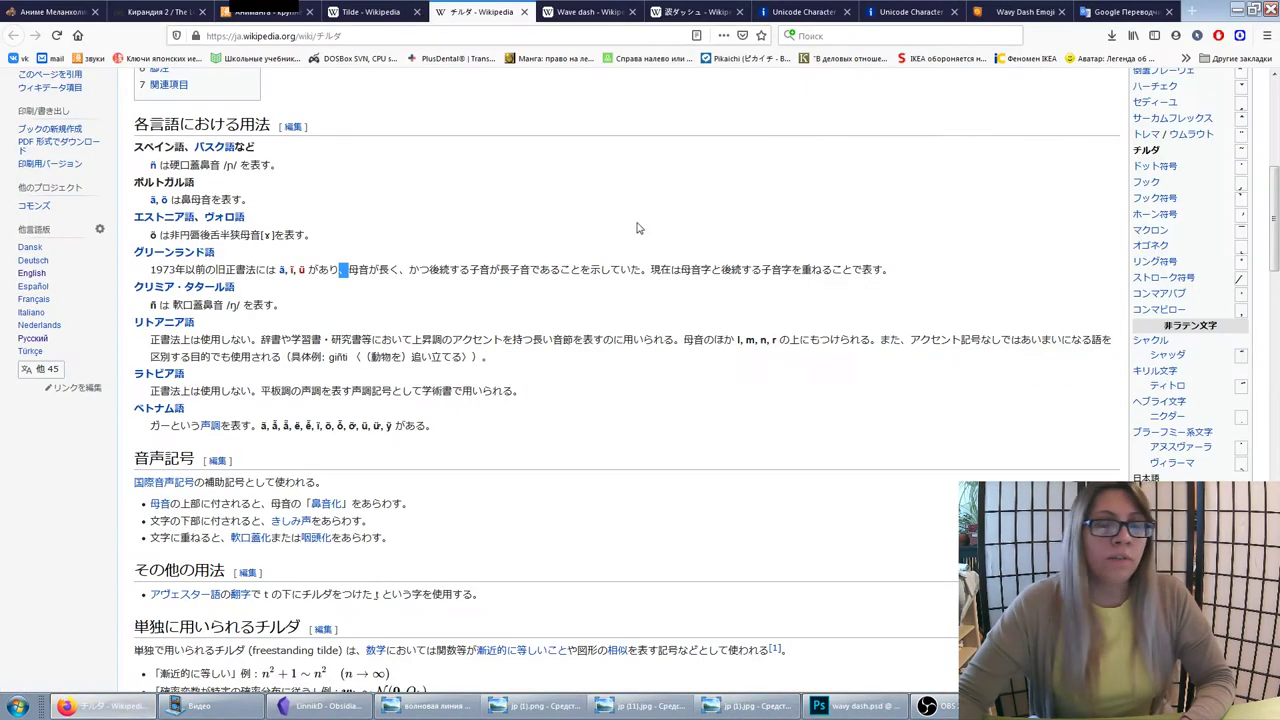
Study the Wave dash article's Code reference table, including the 1978 entry, then return to Photoshop
click(581, 12)
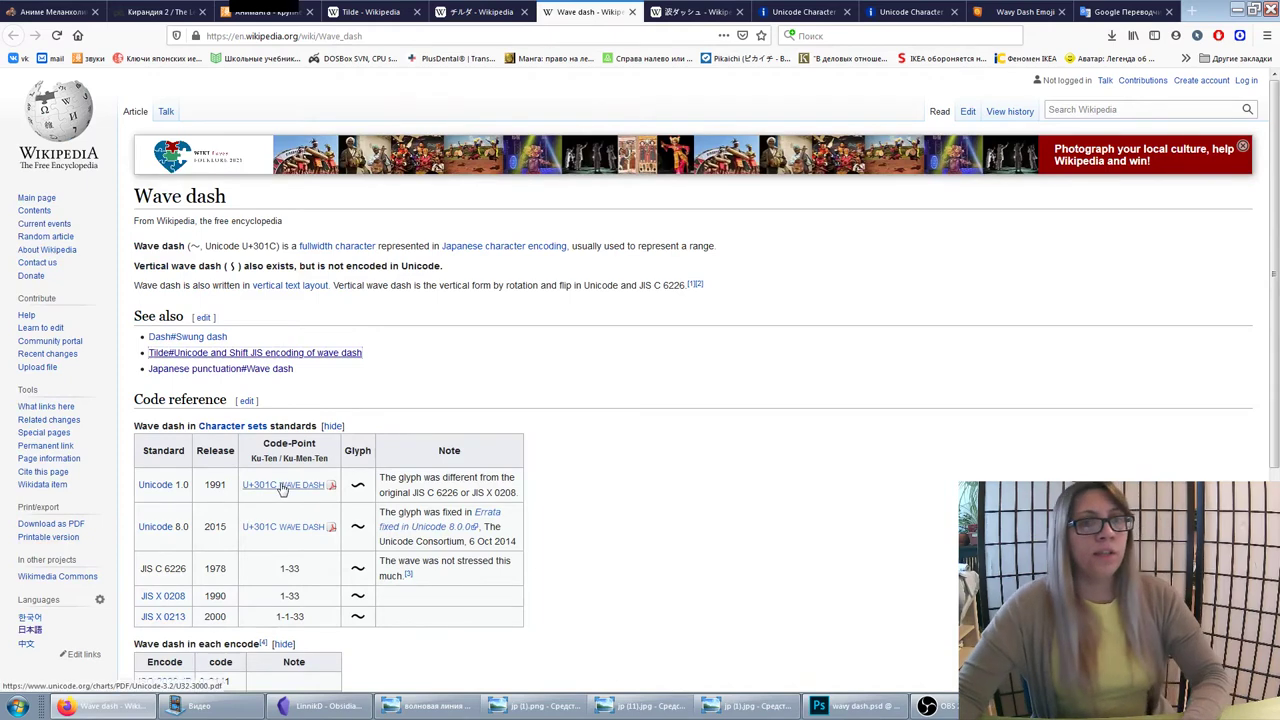
scroll(285, 487, down, 1)
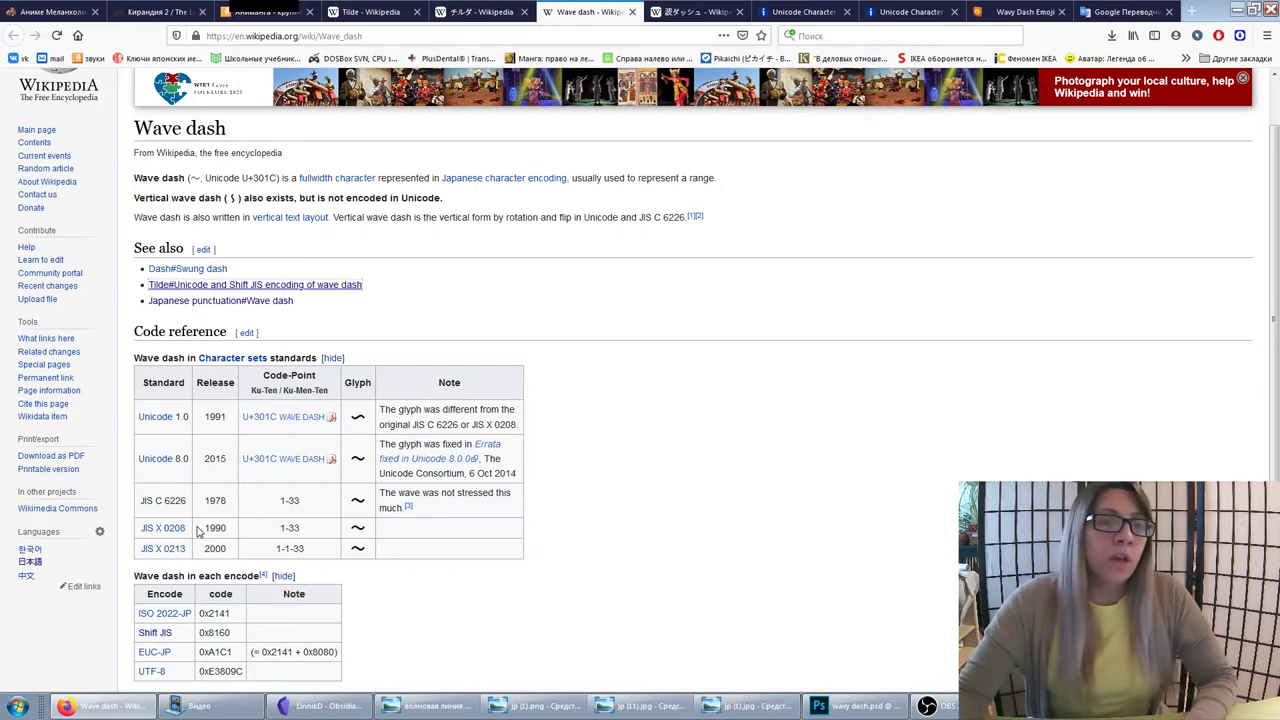
double_click(214, 500)
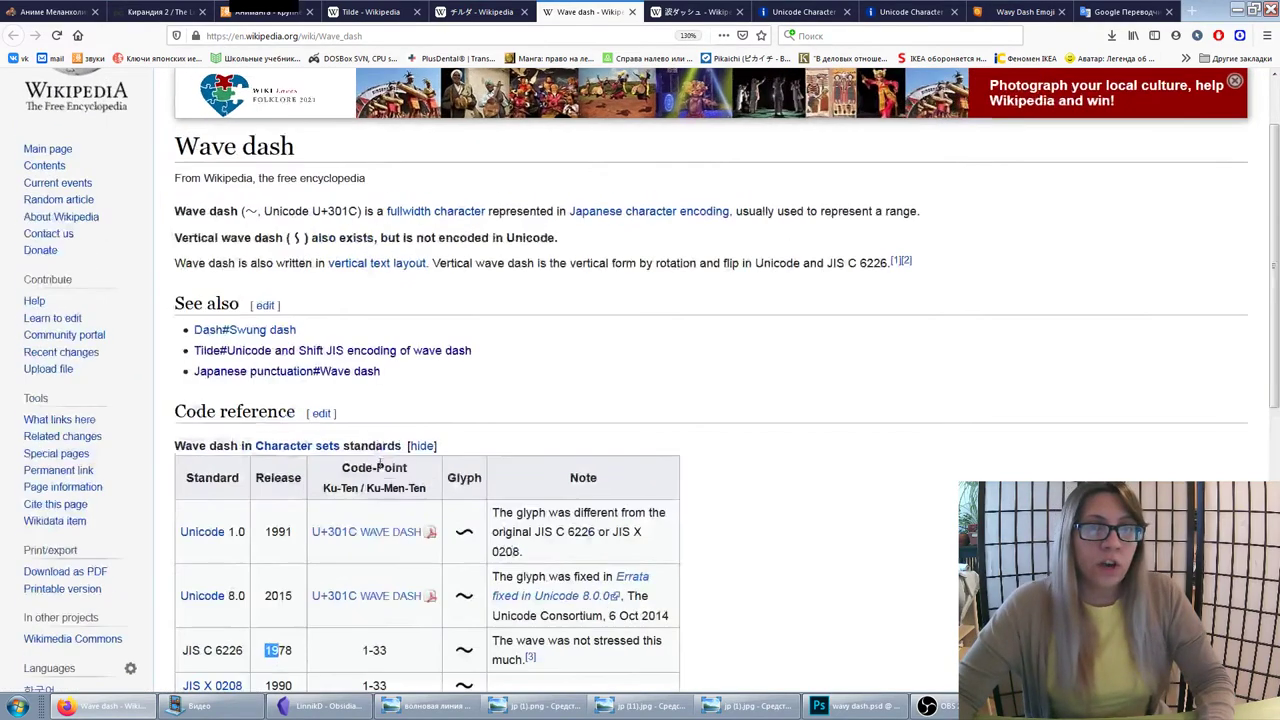
scroll(345, 468, down, 3)
scroll(510, 224, up, 3)
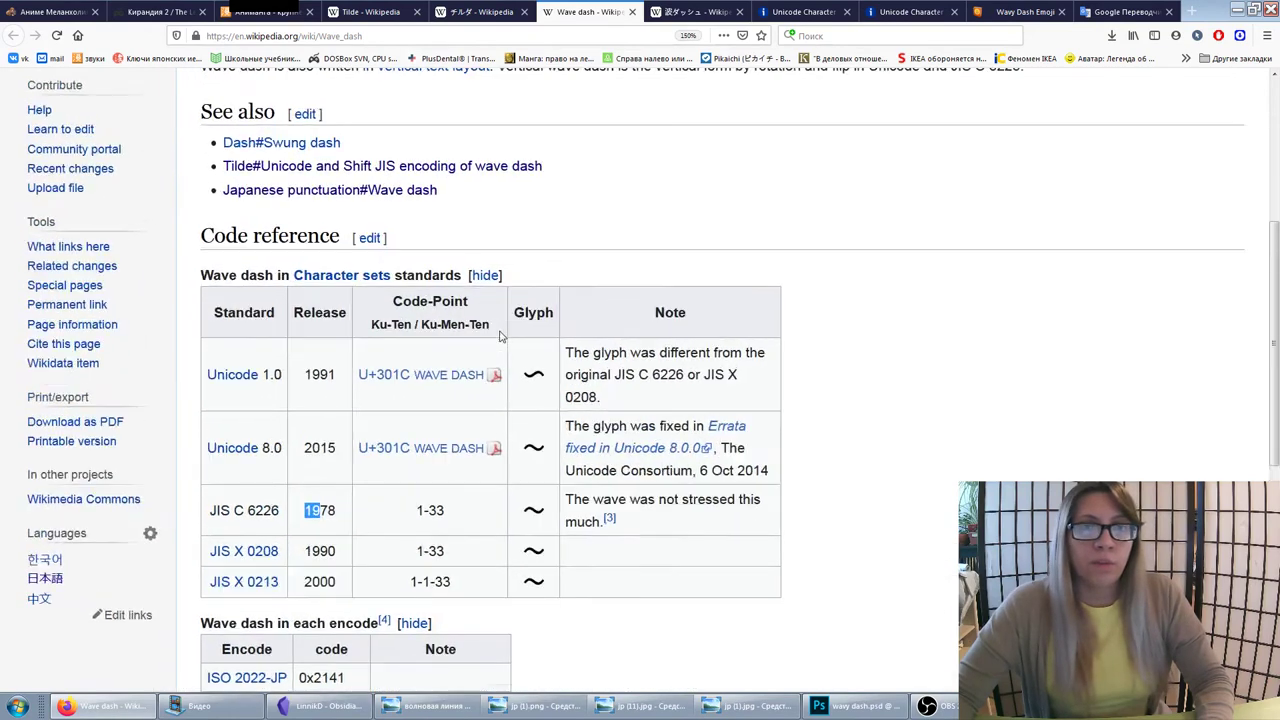
scroll(545, 390, up, 1)
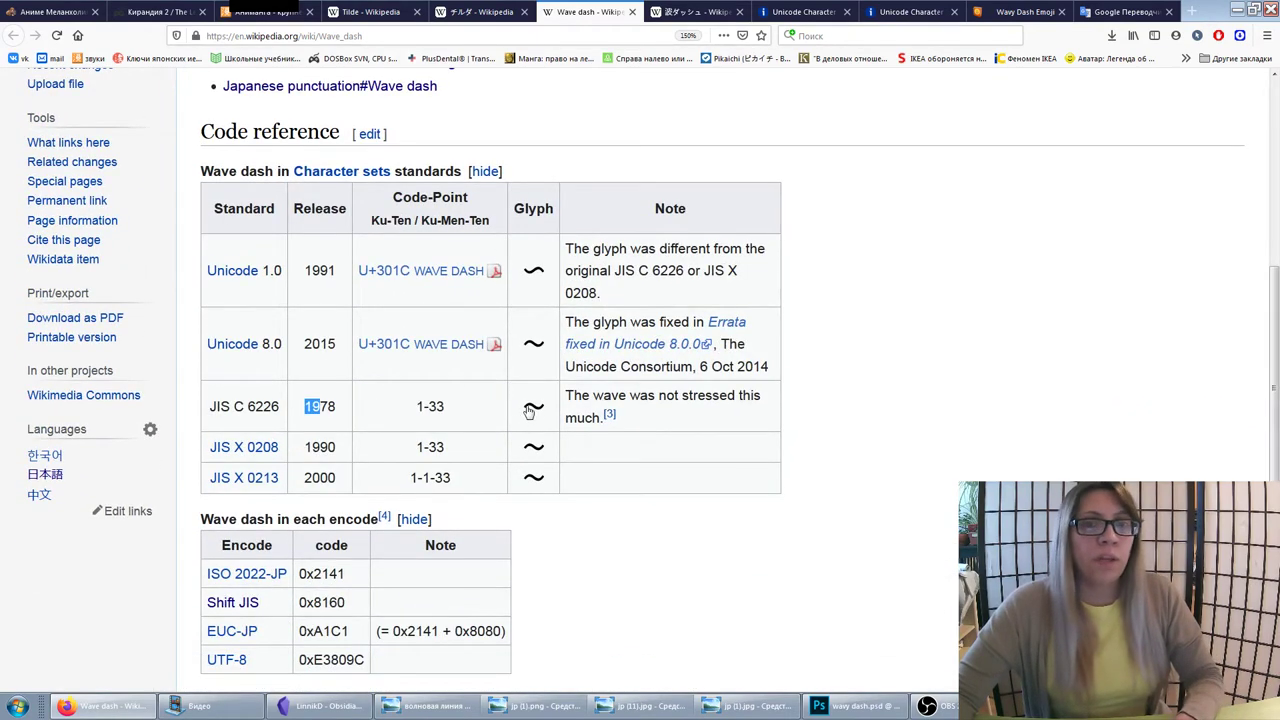
scroll(530, 415, down, 2)
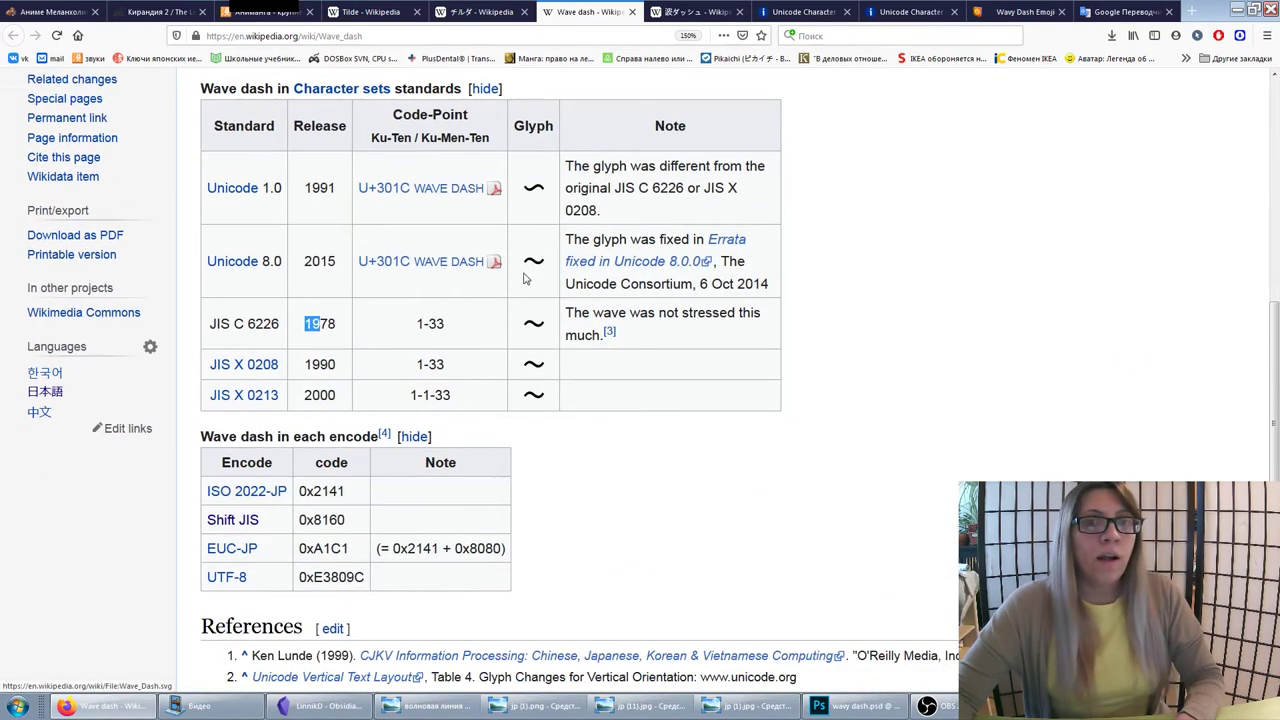
scroll(520, 340, up, 4)
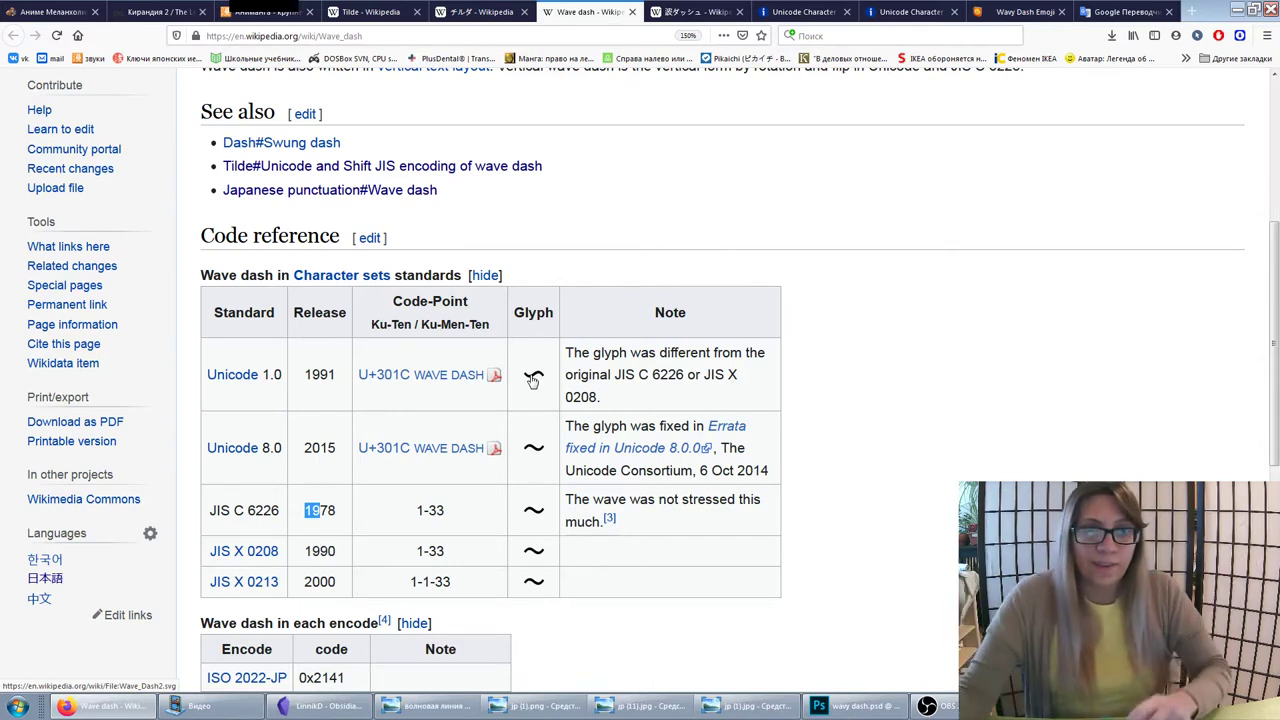
click(852, 706)
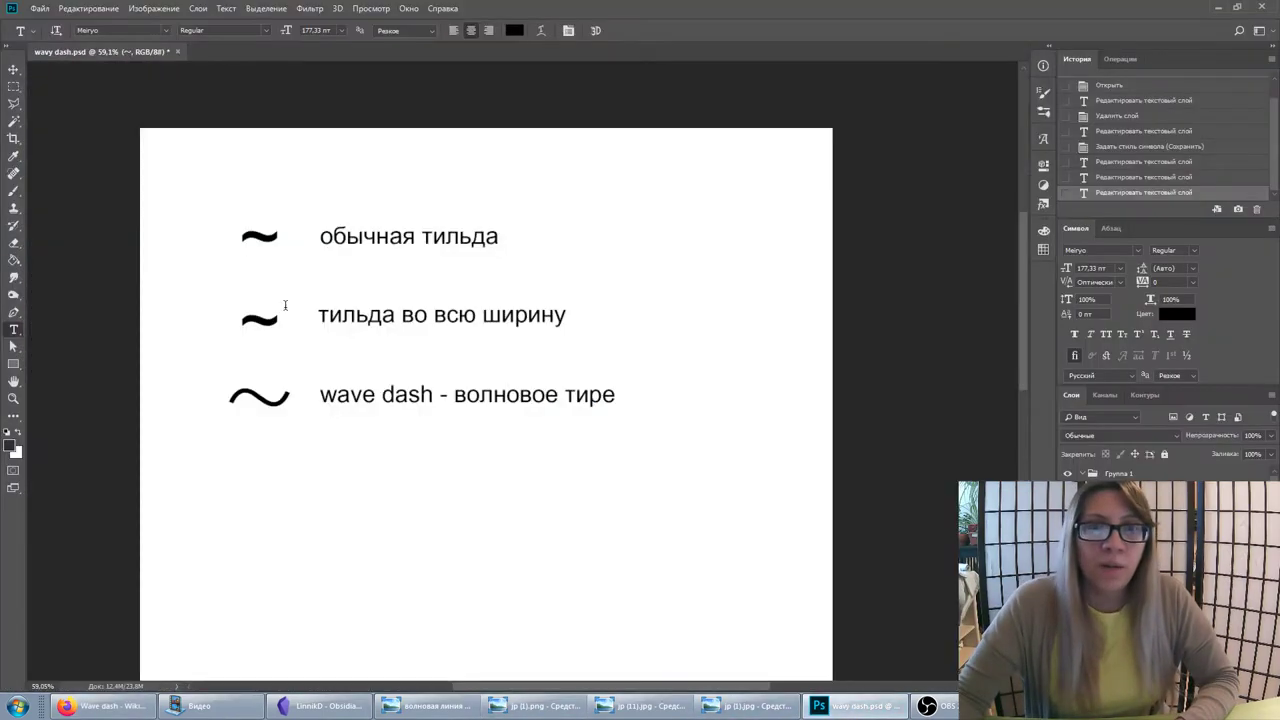
Change the tilde text's font to Meiryo
key(ctrl+Return)
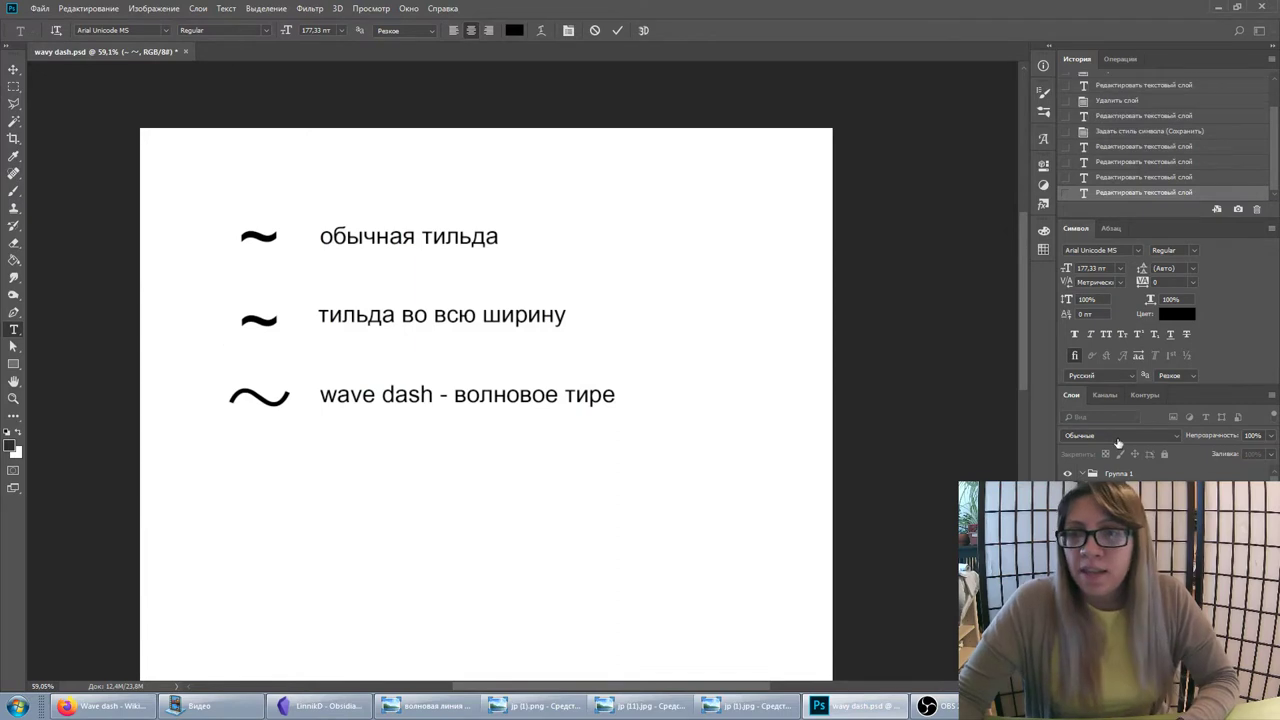
click(1130, 251)
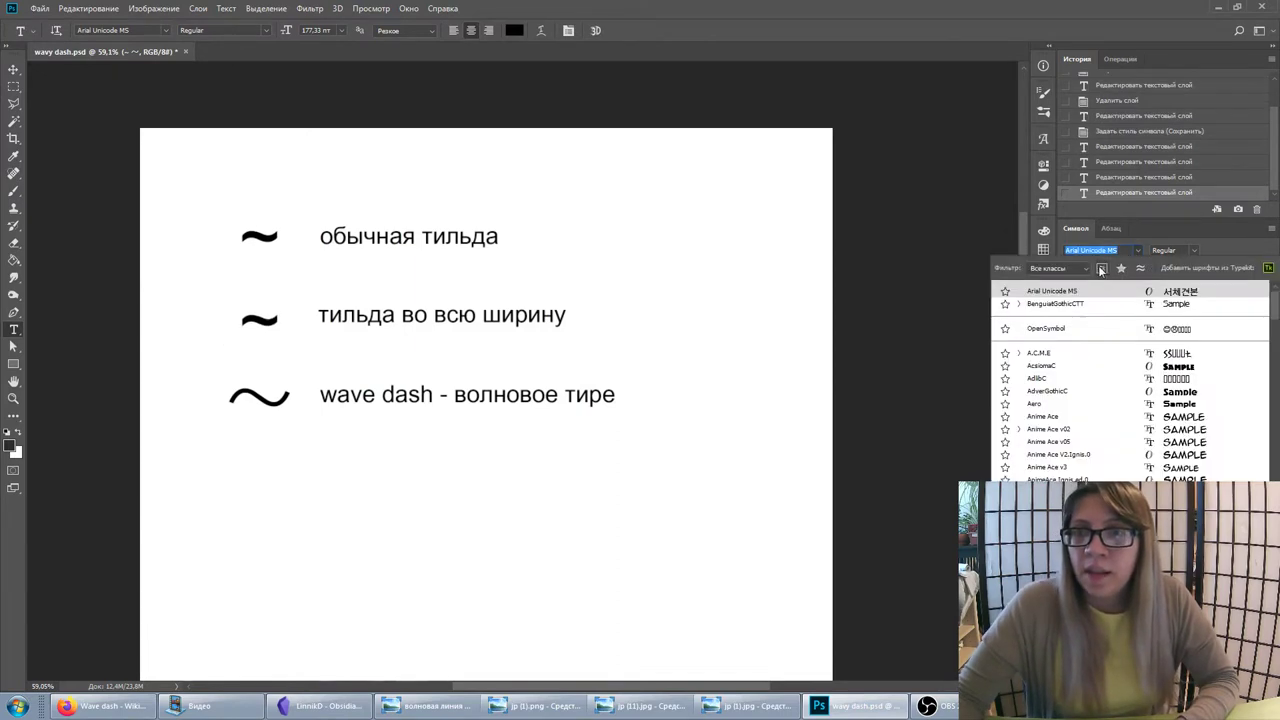
drag(1272, 311, 1272, 520)
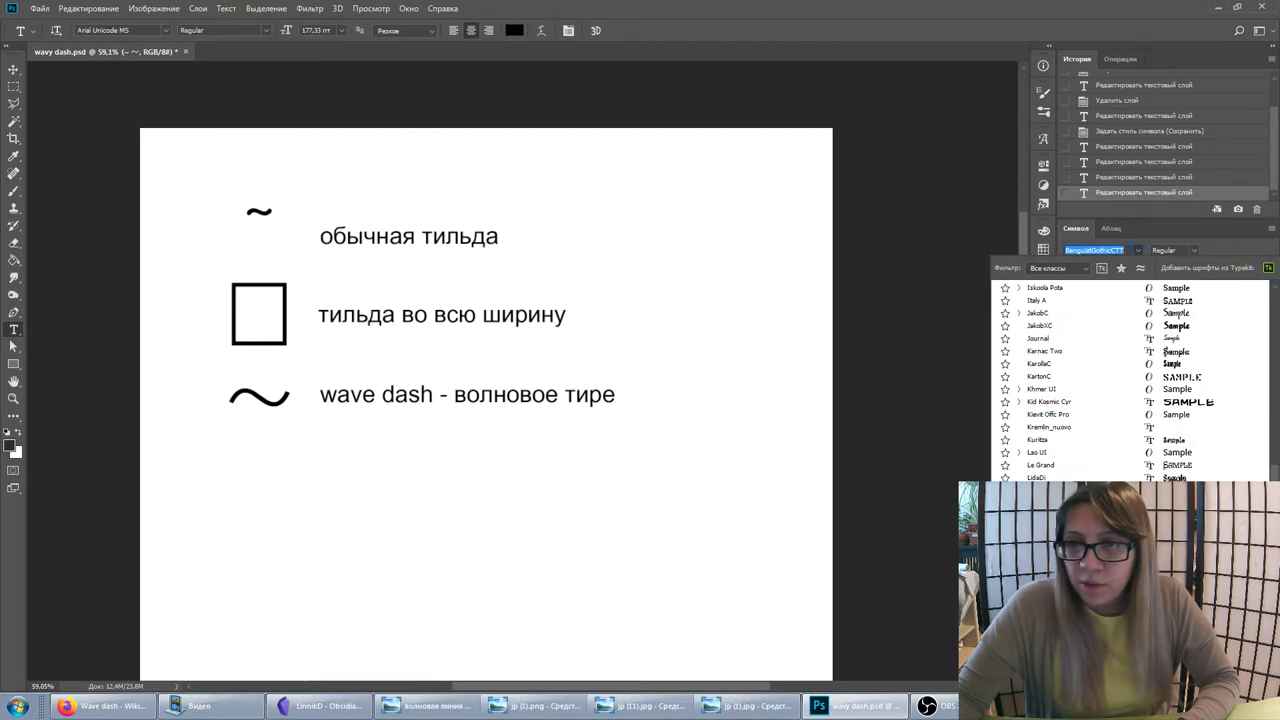
scroll(1090, 447, down, 2)
text(Vogue)
text(MS PGothic)
text(Meiryo)
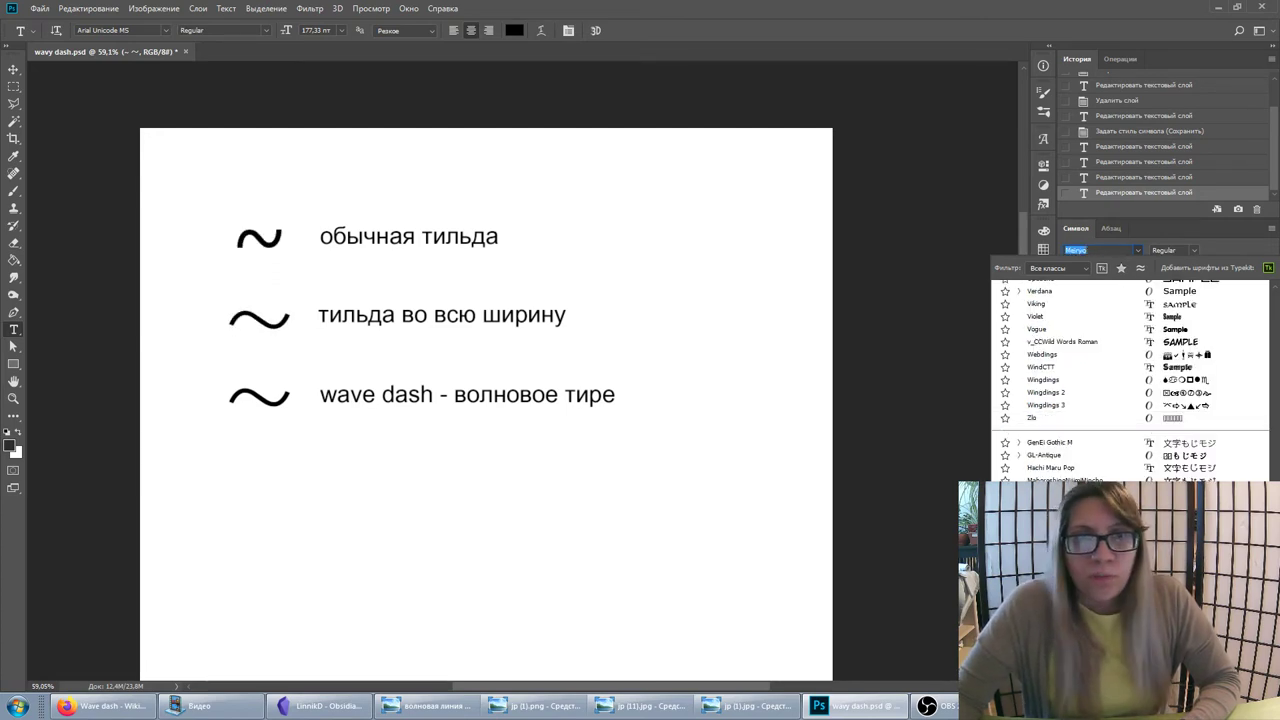
key(Return)
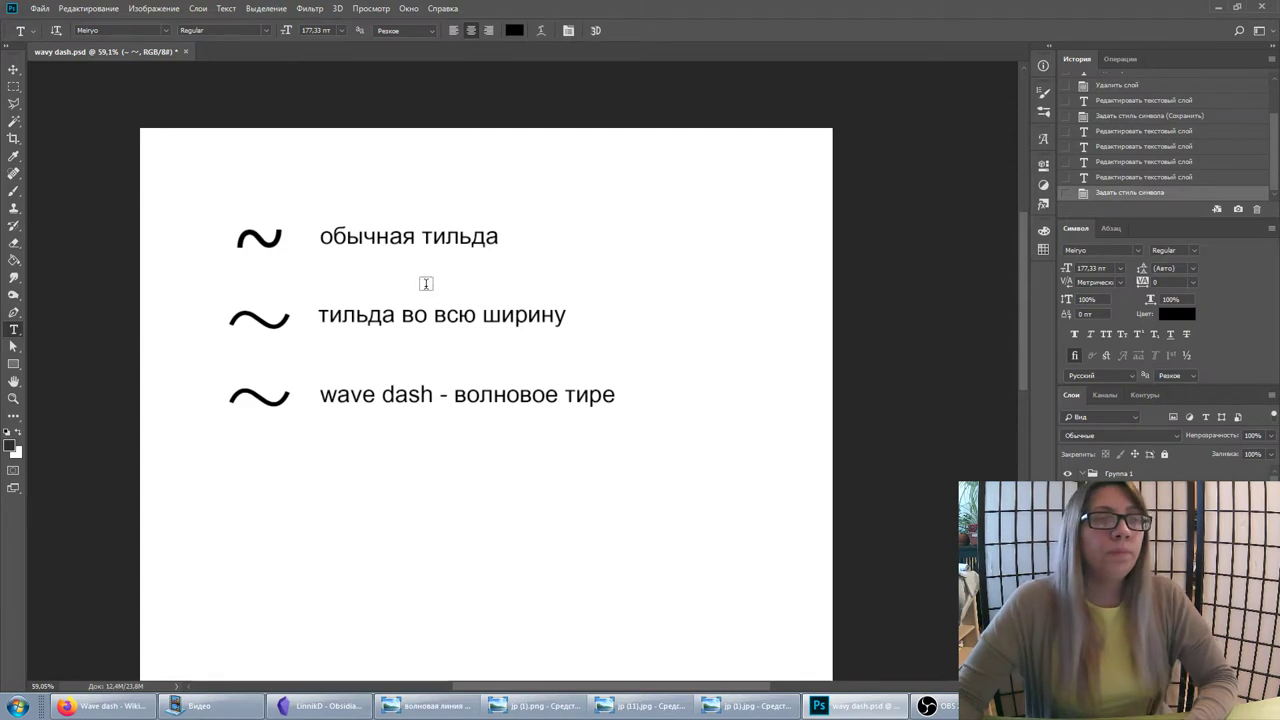
Check the ordinary and full-width tildes in Meiryo and commit the changes
double_click(255, 238)
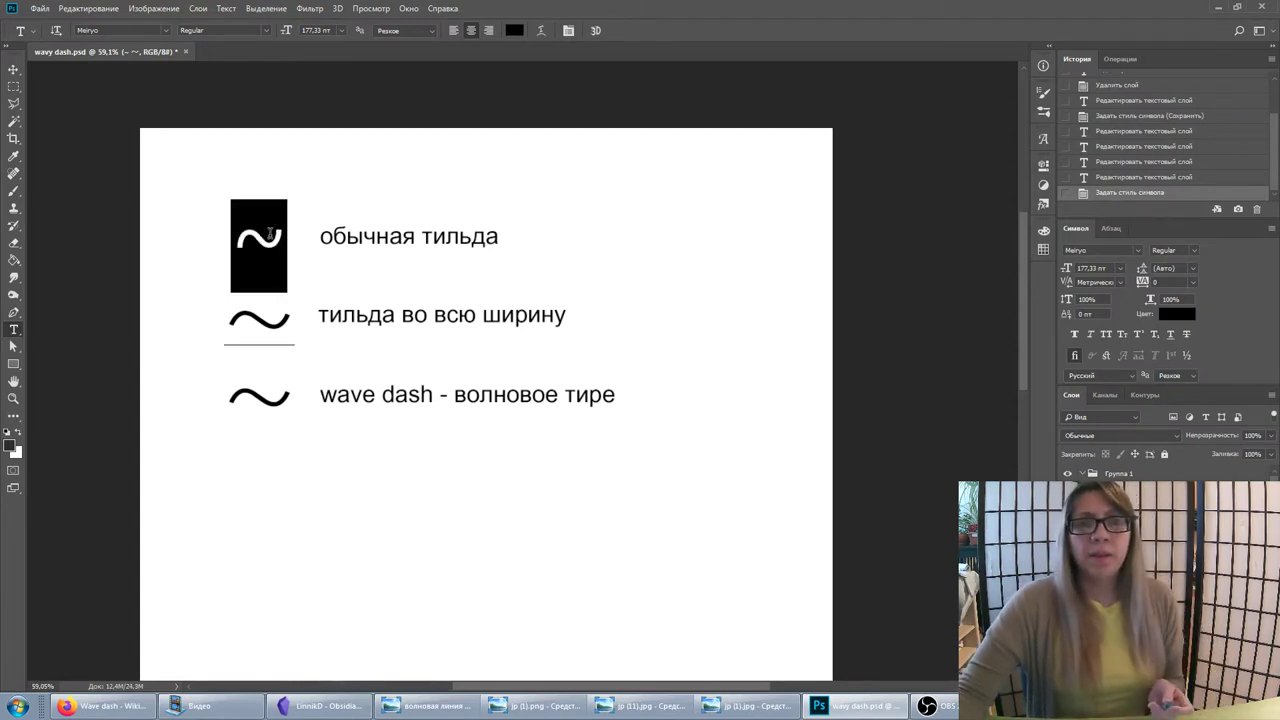
click(265, 250)
drag(236, 322, 259, 320)
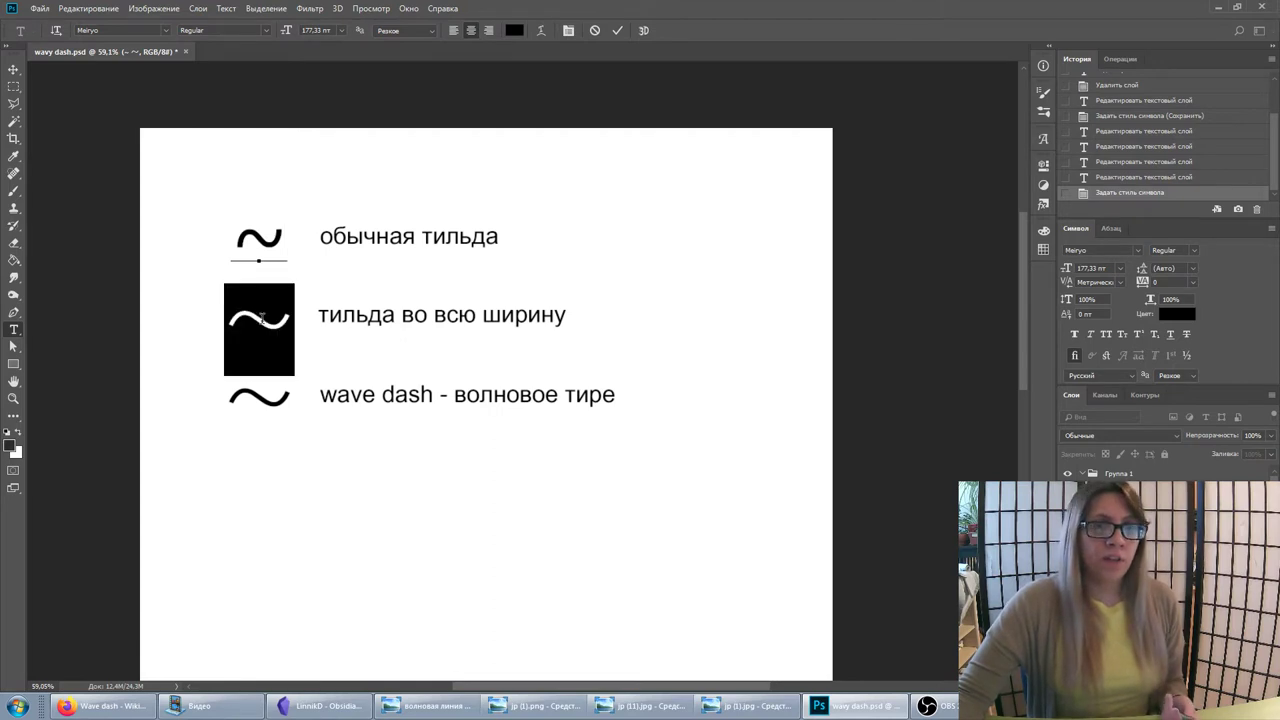
click(252, 319)
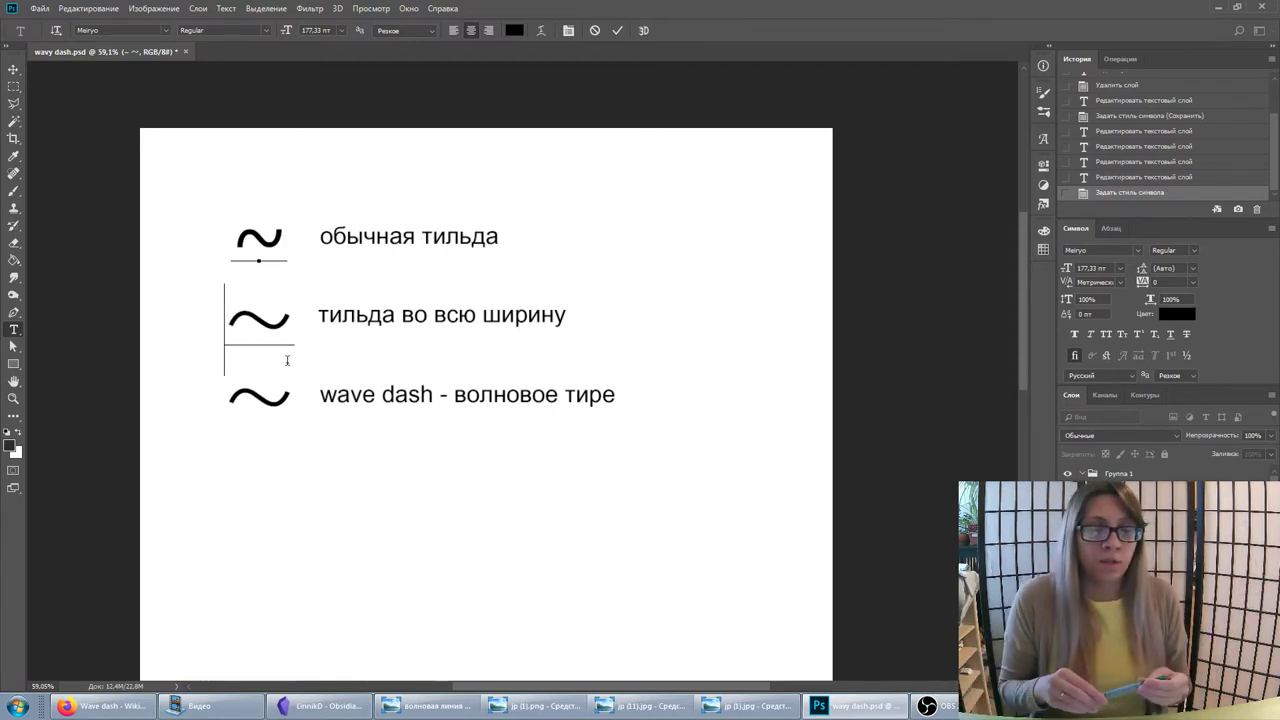
key(ctrl+Return)
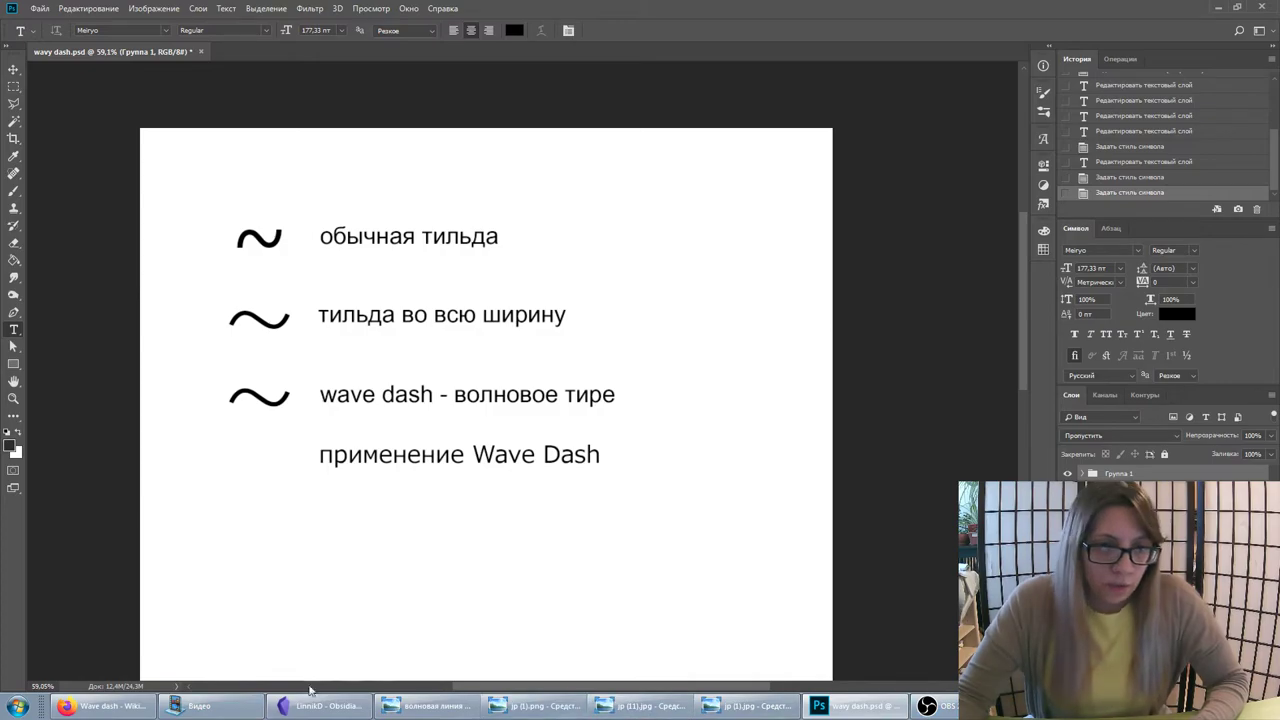
Switch back to the Firefox Wikipedia window
click(100, 706)
Skim the usage section of the Japanese 波ダッシュ article, then return to wavy dash.psd
click(703, 12)
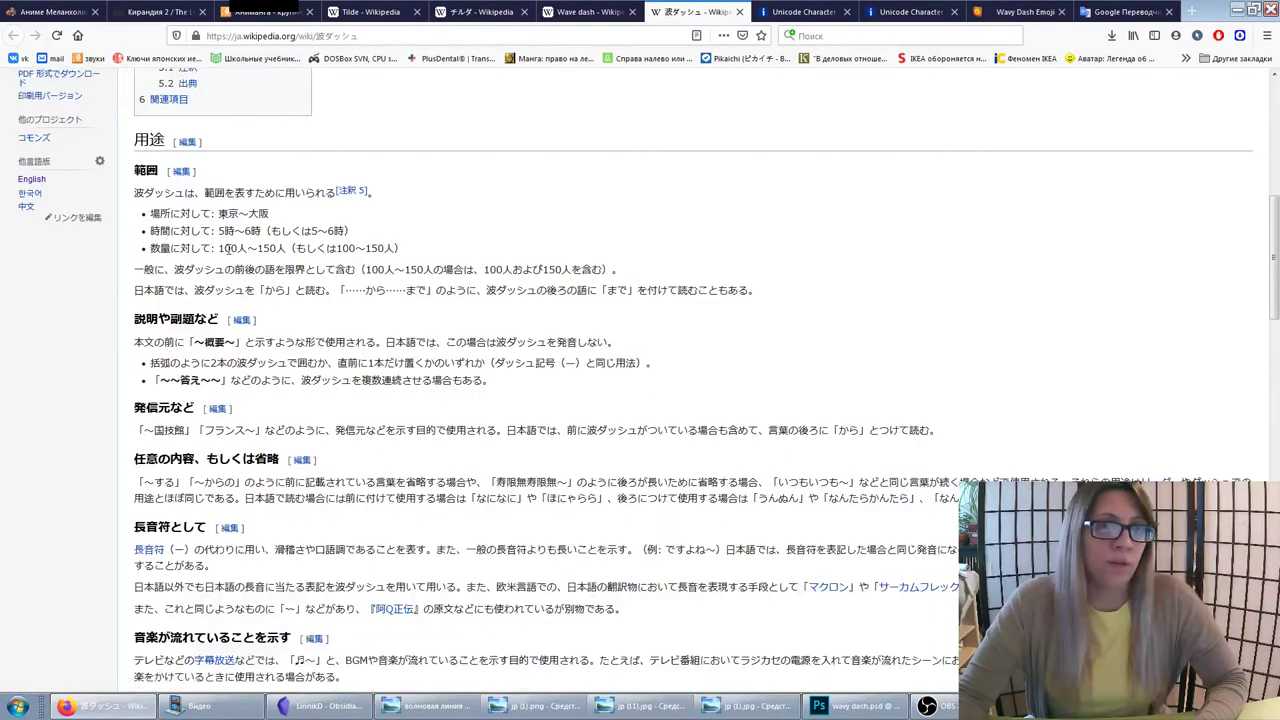
scroll(253, 160, down, 3)
scroll(253, 160, up, 2)
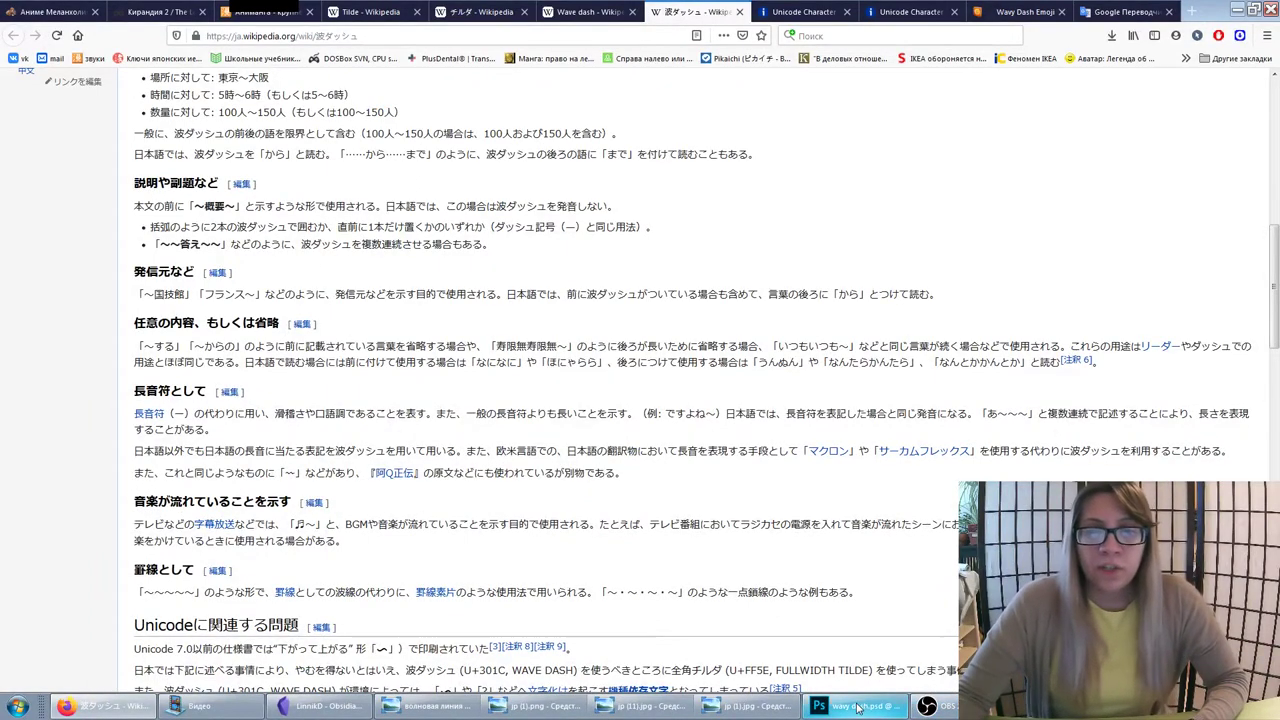
click(855, 706)
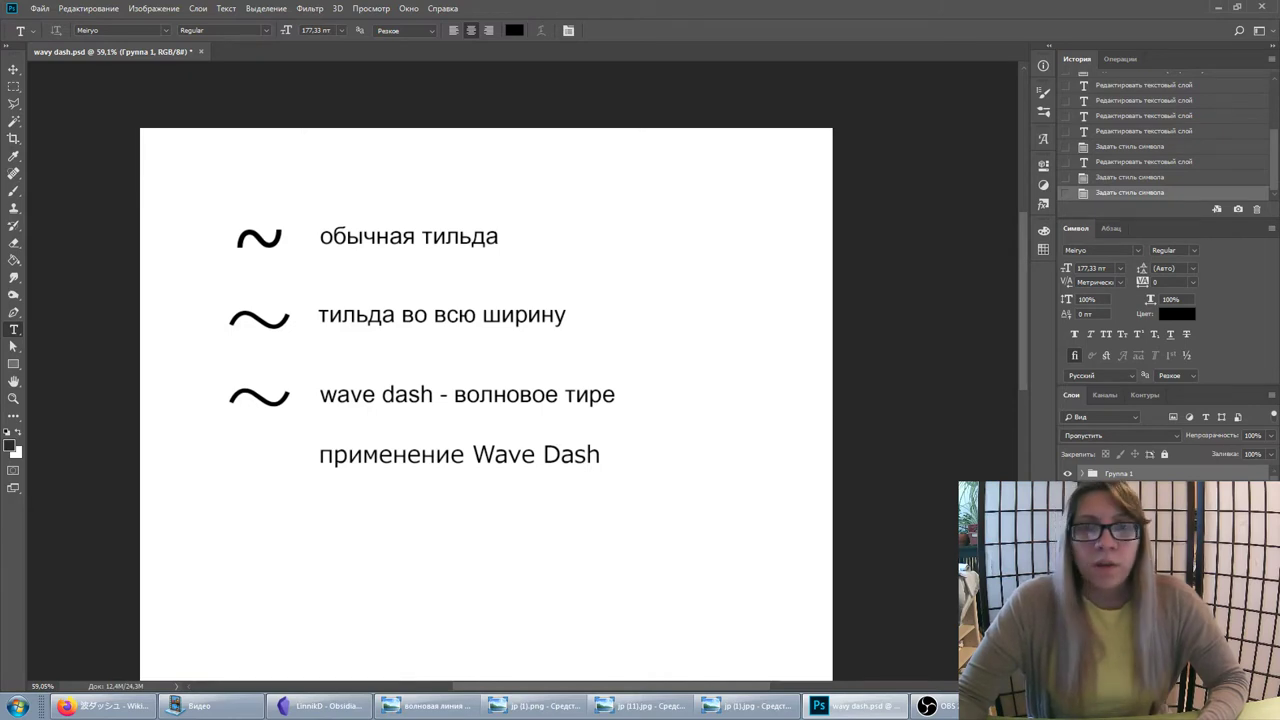
In the usage examples, select the tilde before Петербург and place the cursor after Россия～
scroll(547, 358, down, 2)
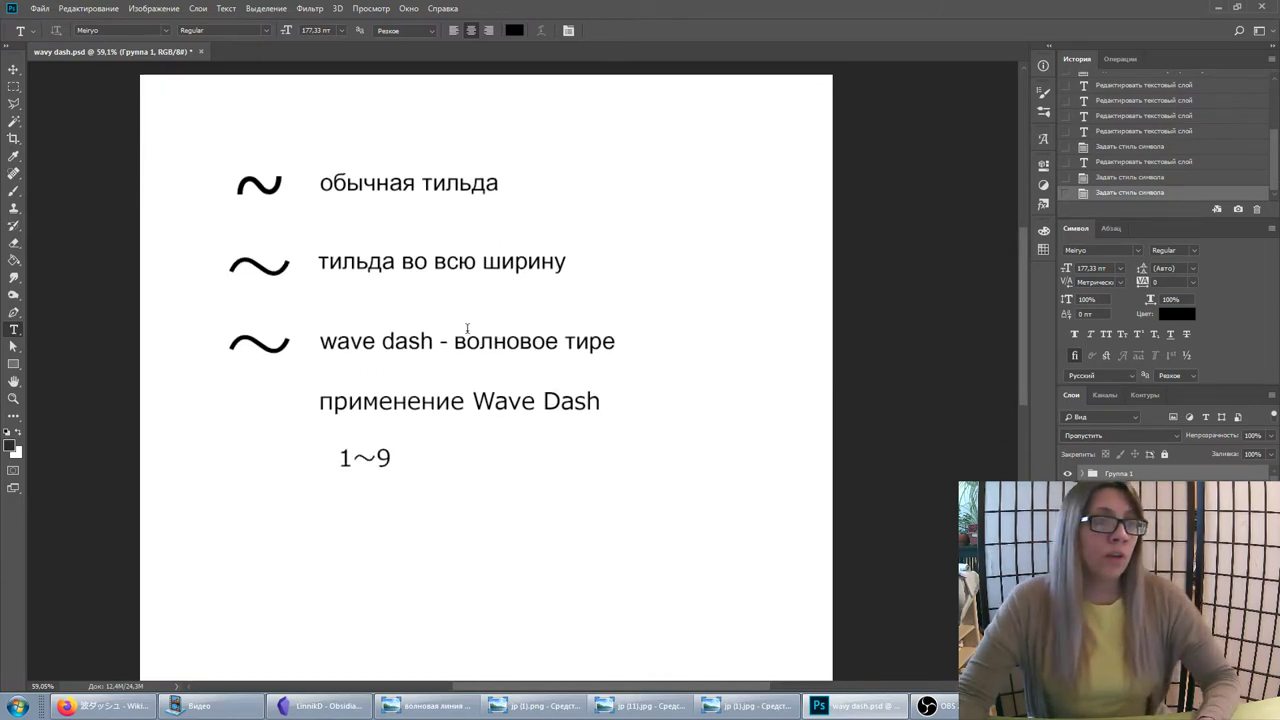
scroll(462, 326, down, 3)
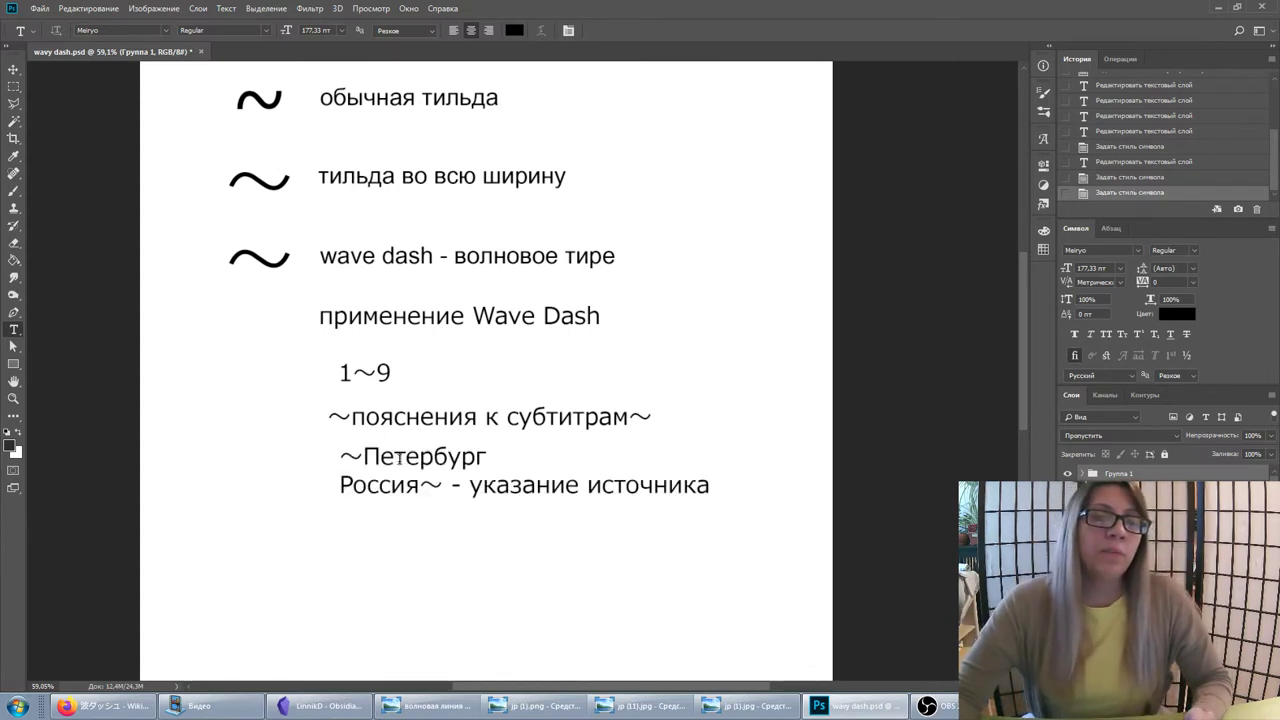
scroll(373, 435, down, 1)
scroll(373, 435, down, 1)
scroll(360, 380, down, 1)
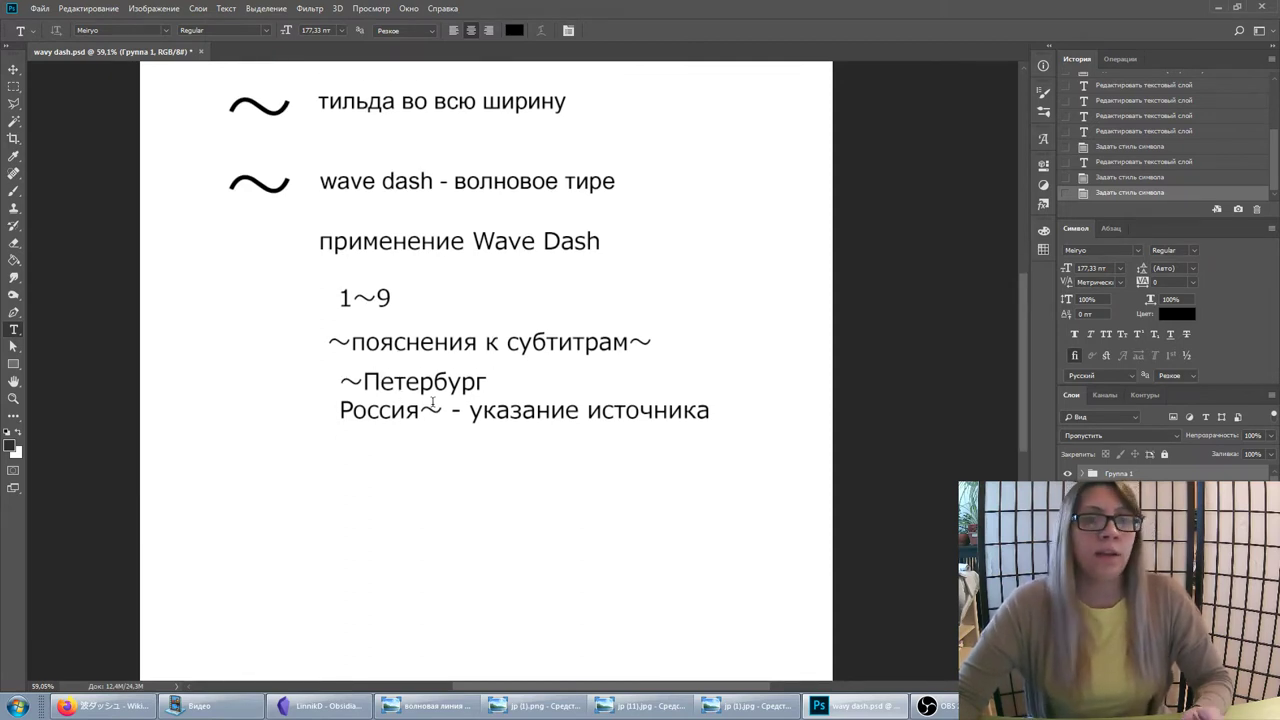
click(342, 383)
drag(340, 383, 362, 382)
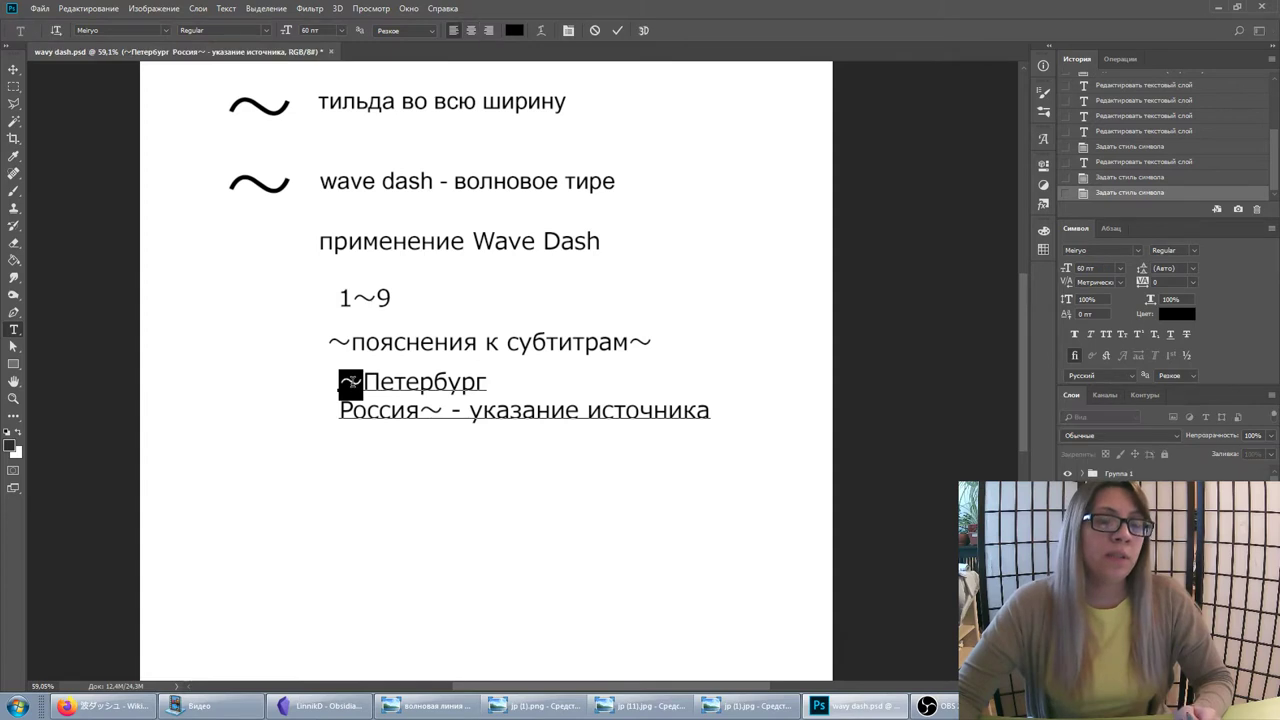
click(440, 414)
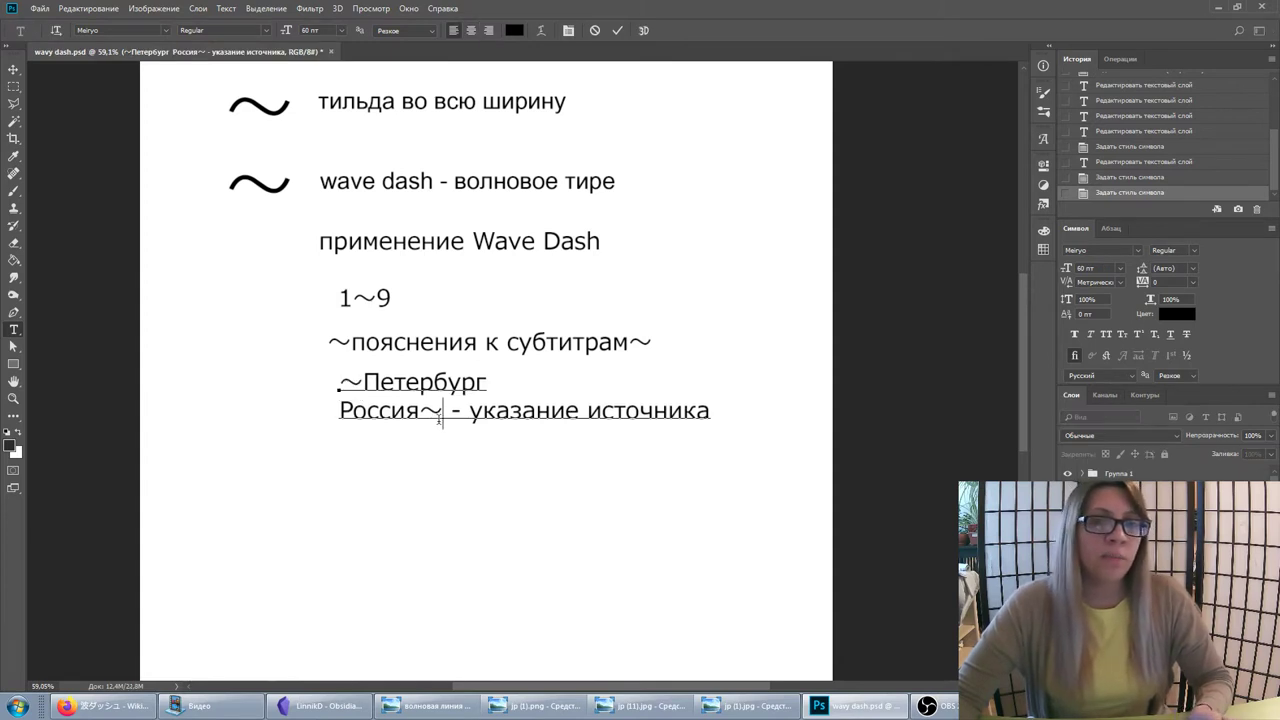
Commit the text edit and paste in the линии line of repeated wave dashes
key(ctrl+Return)
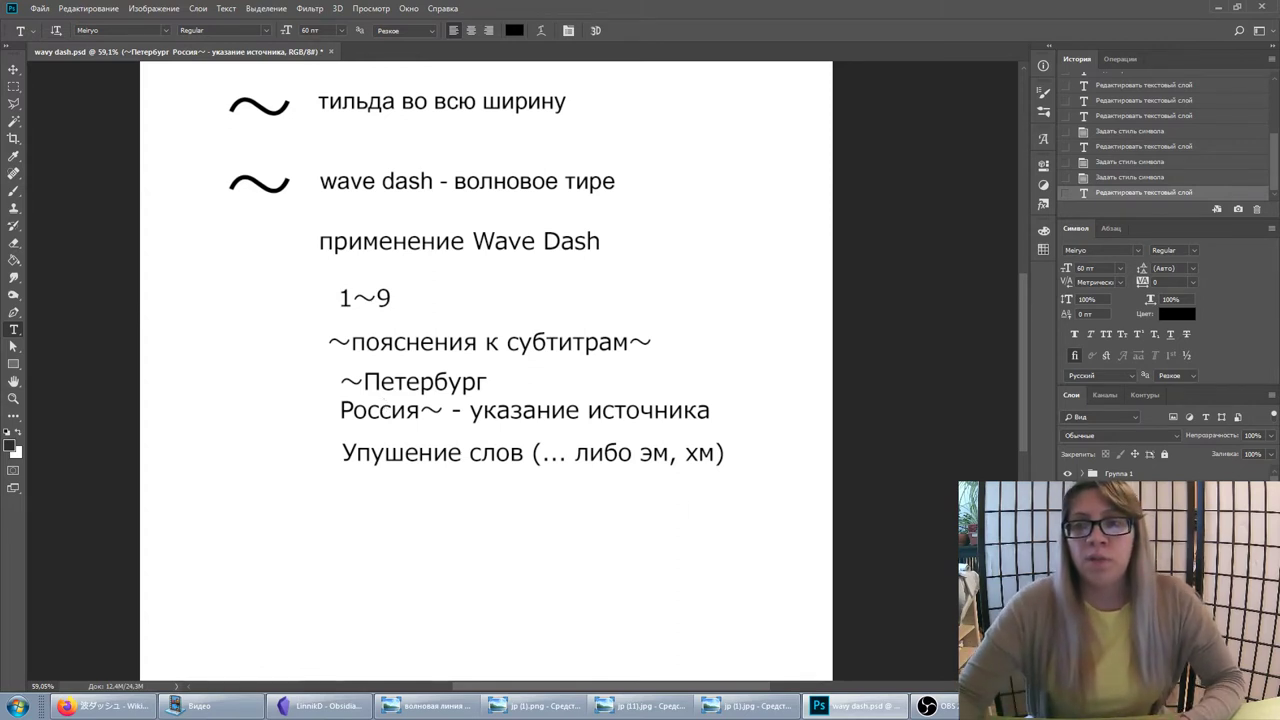
scroll(1160, 476, down, 1)
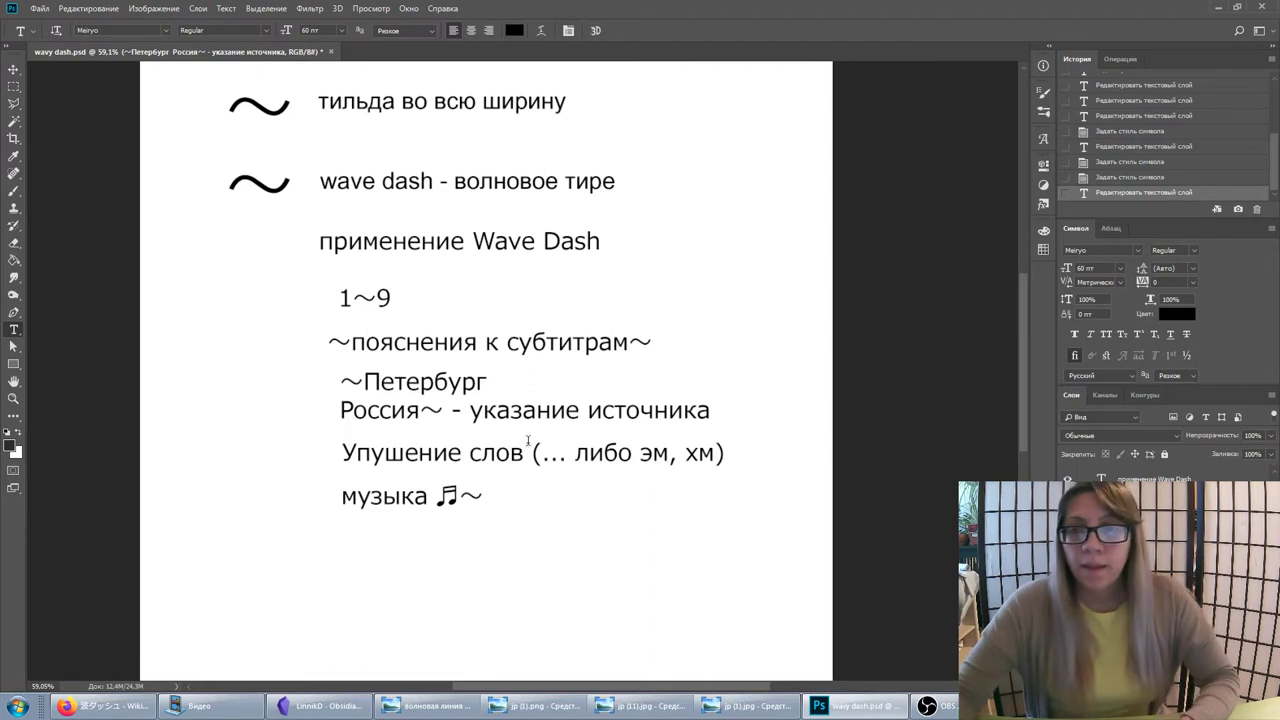
text(линии ～～～～～или ～・～・～・～)
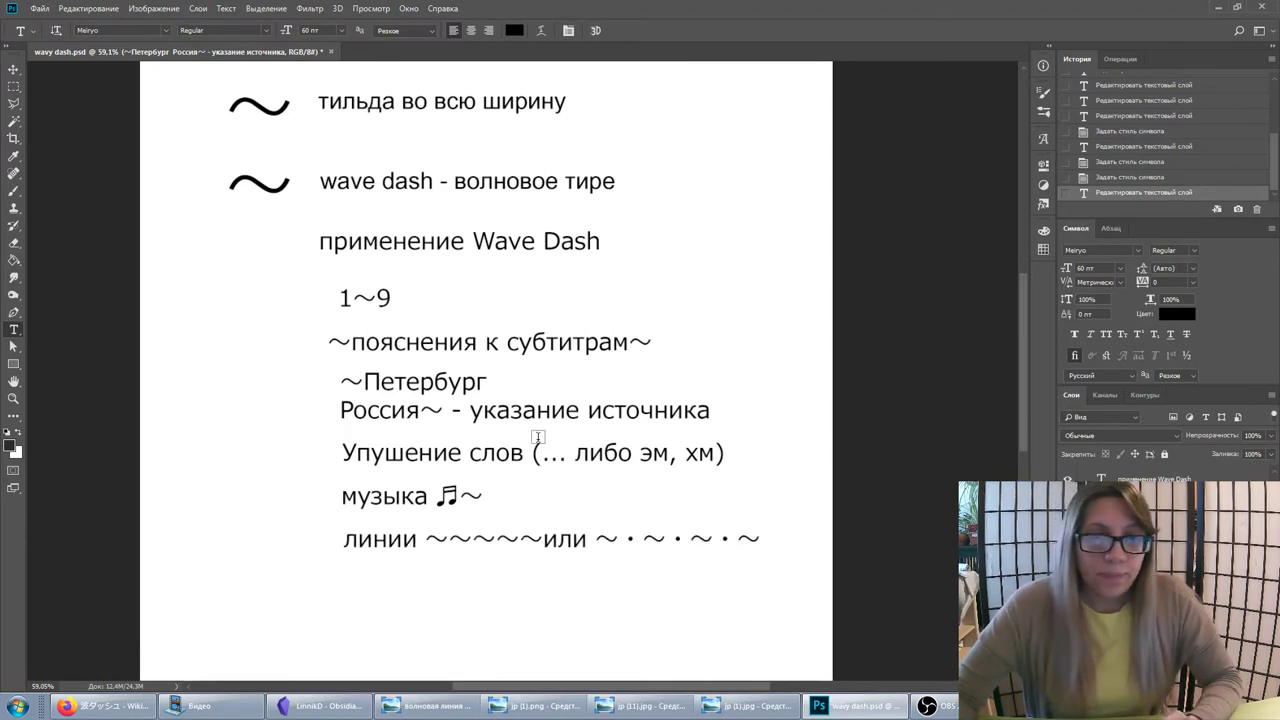
Scroll down the usage list and show the волновая линия manga example image
scroll(460, 420, down, 1)
scroll(470, 435, down, 1)
scroll(470, 435, down, 1)
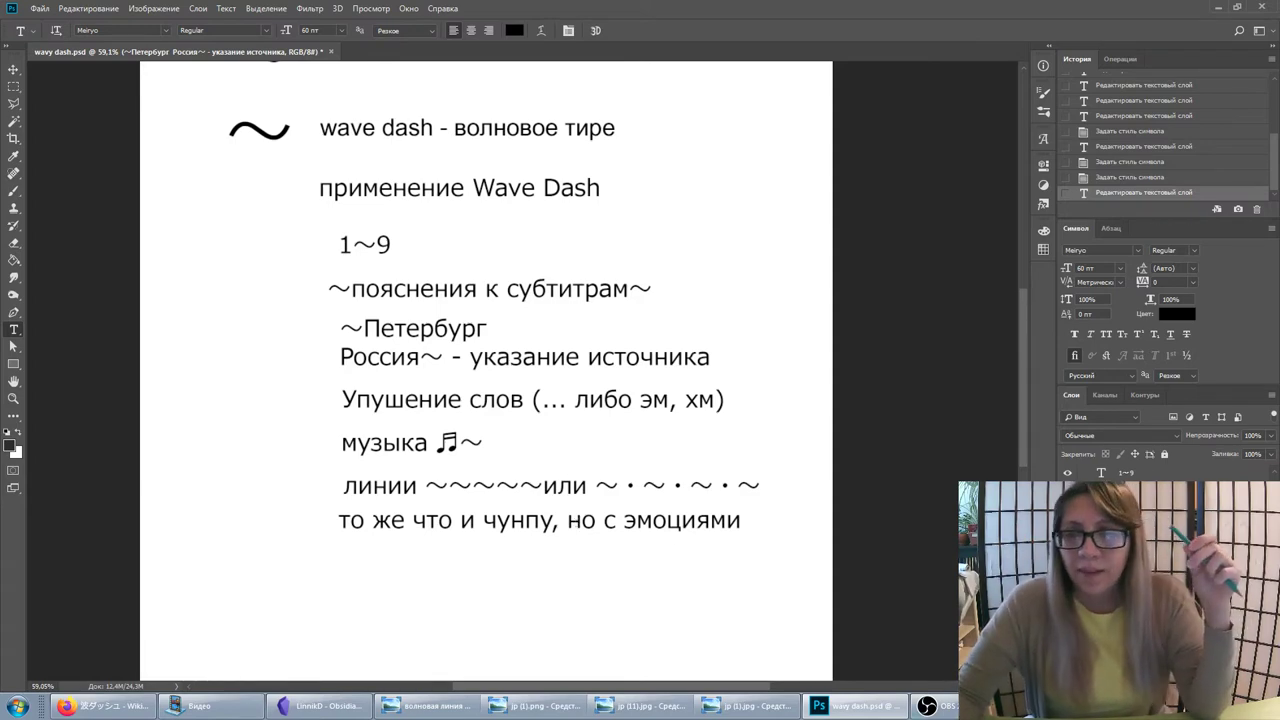
scroll(713, 540, down, 1)
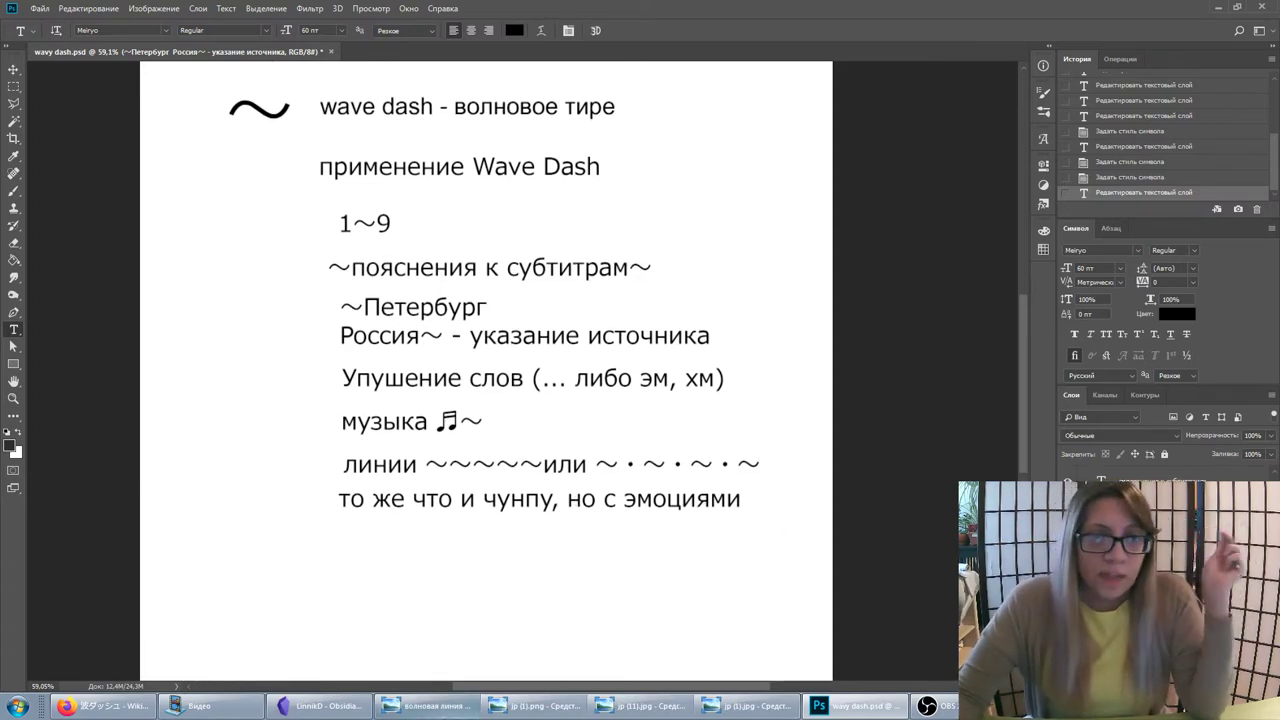
click(425, 706)
View the jp (1) and jp (11) manga examples, check wavy dash.psd, then return to jp (1).jpg
click(535, 706)
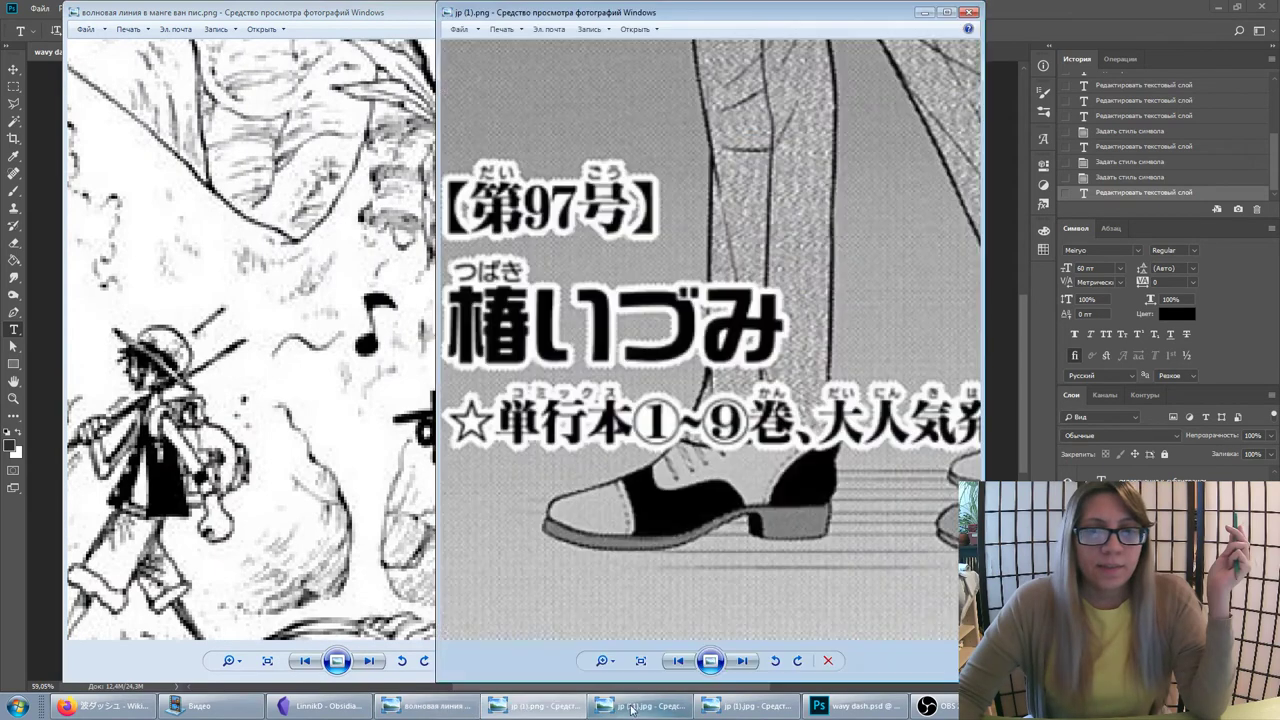
click(631, 707)
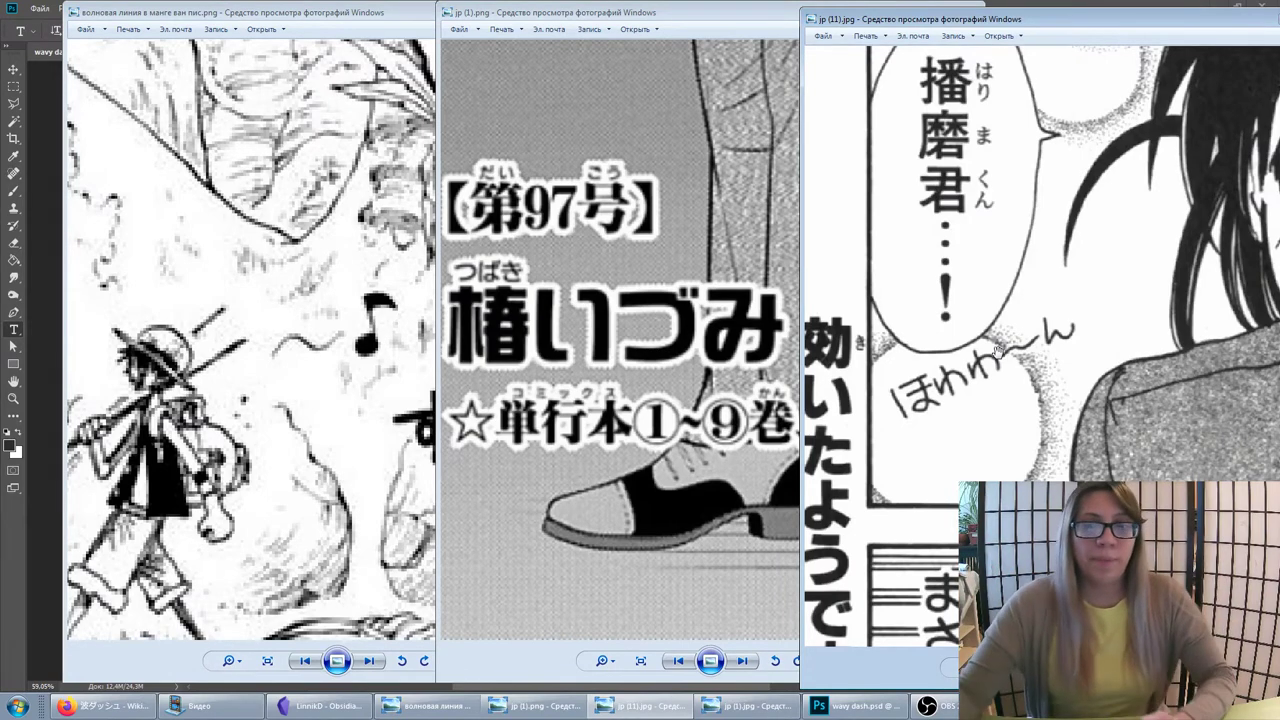
click(865, 708)
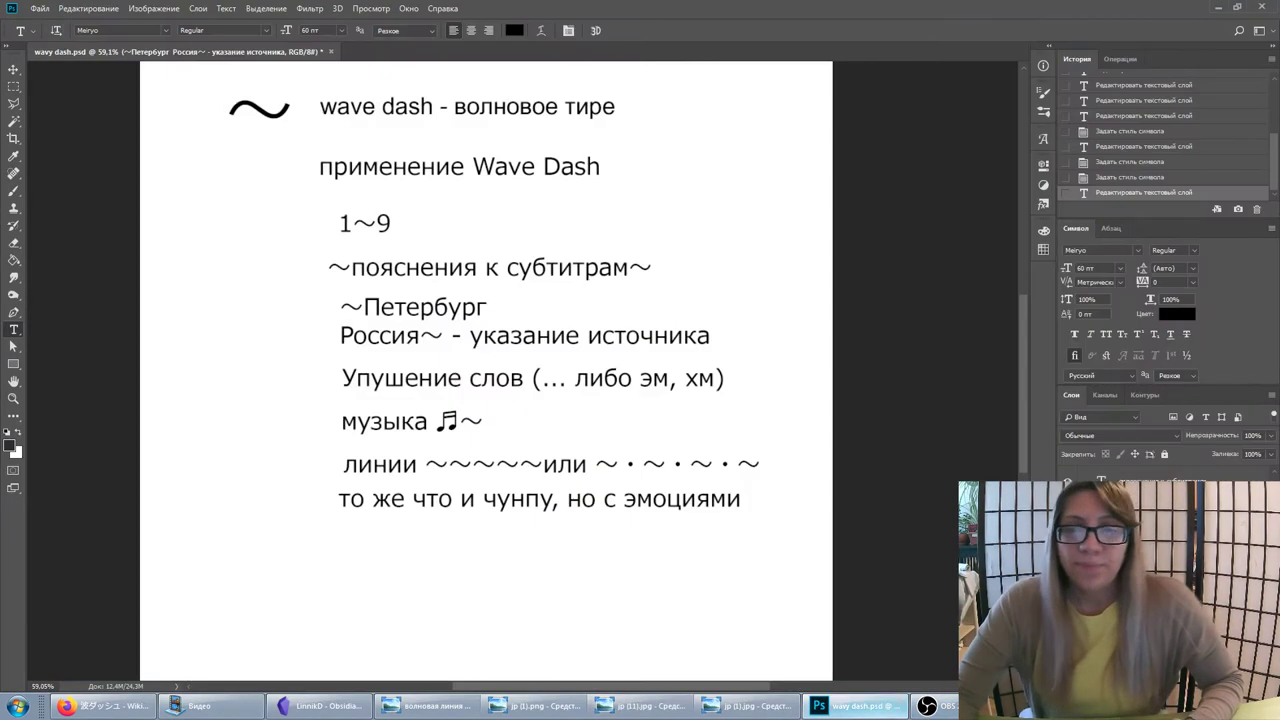
scroll(526, 417, down, 3)
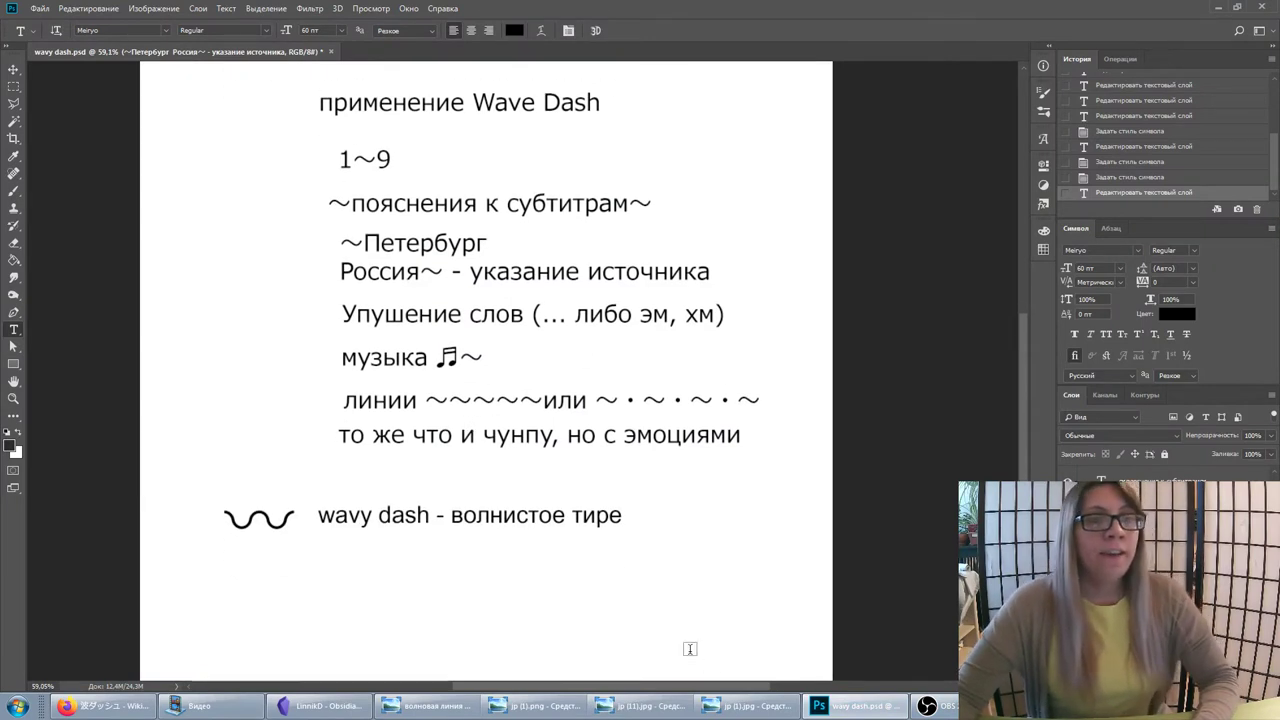
click(750, 710)
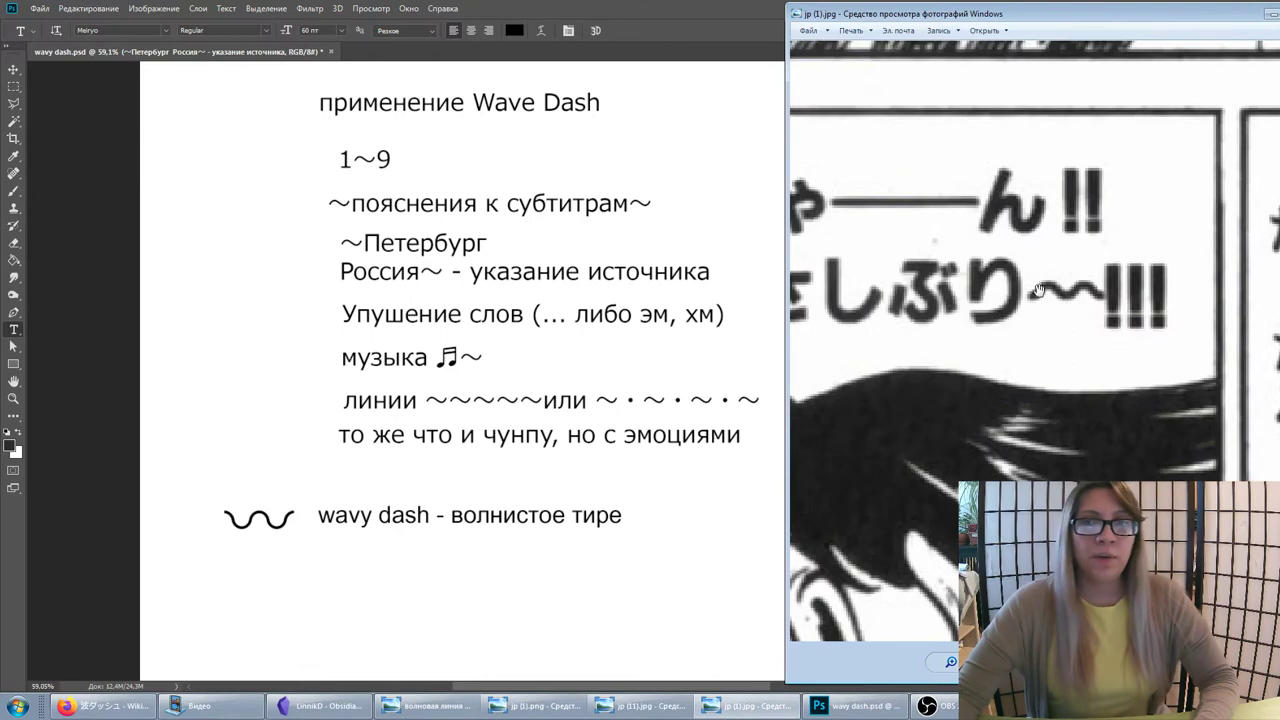
Pan and zoom the jp (1).jpg manga page, briefly comparing it with jp (11).jpg
drag(1058, 314, 860, 318)
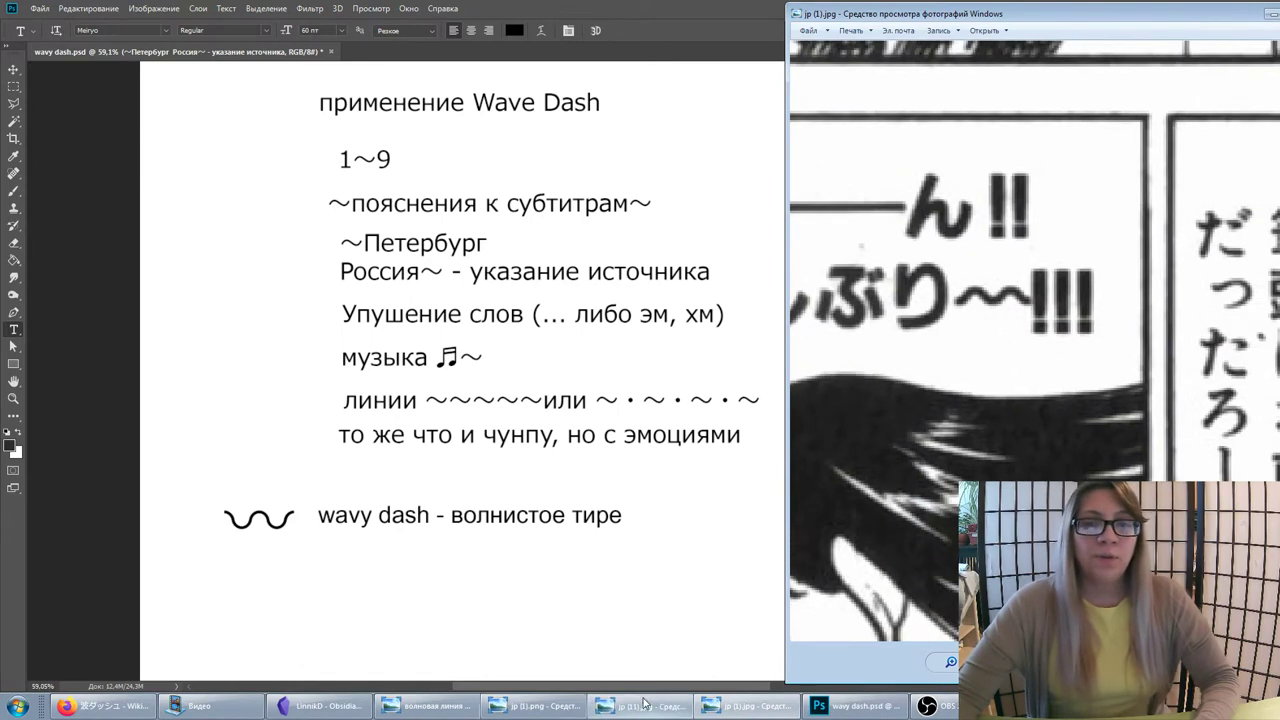
key(alt+Tab)
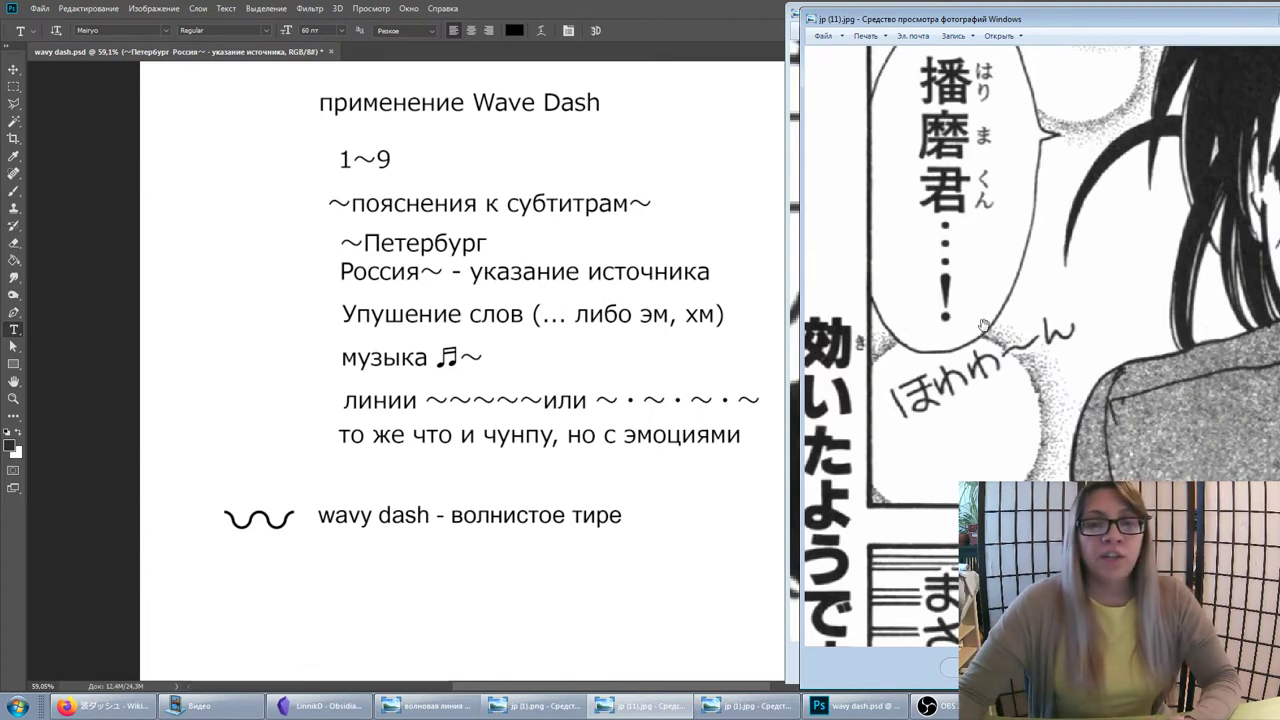
key(alt+Tab)
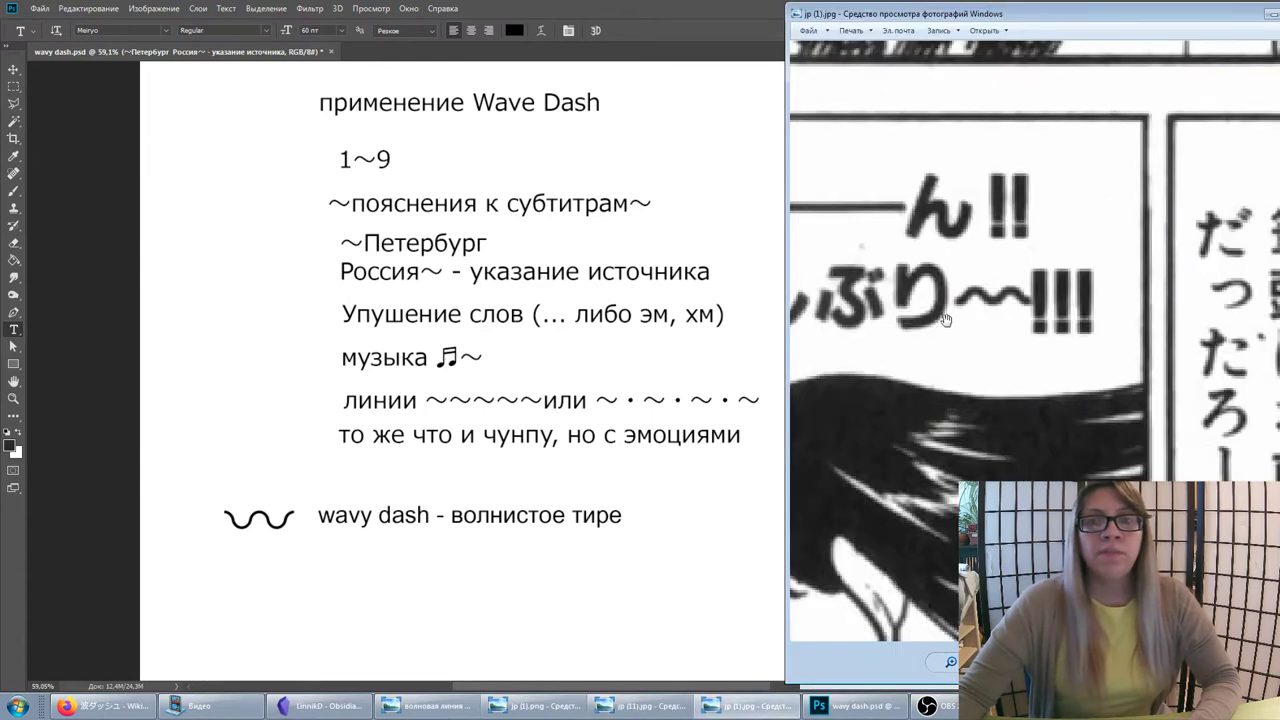
drag(1038, 326, 969, 333)
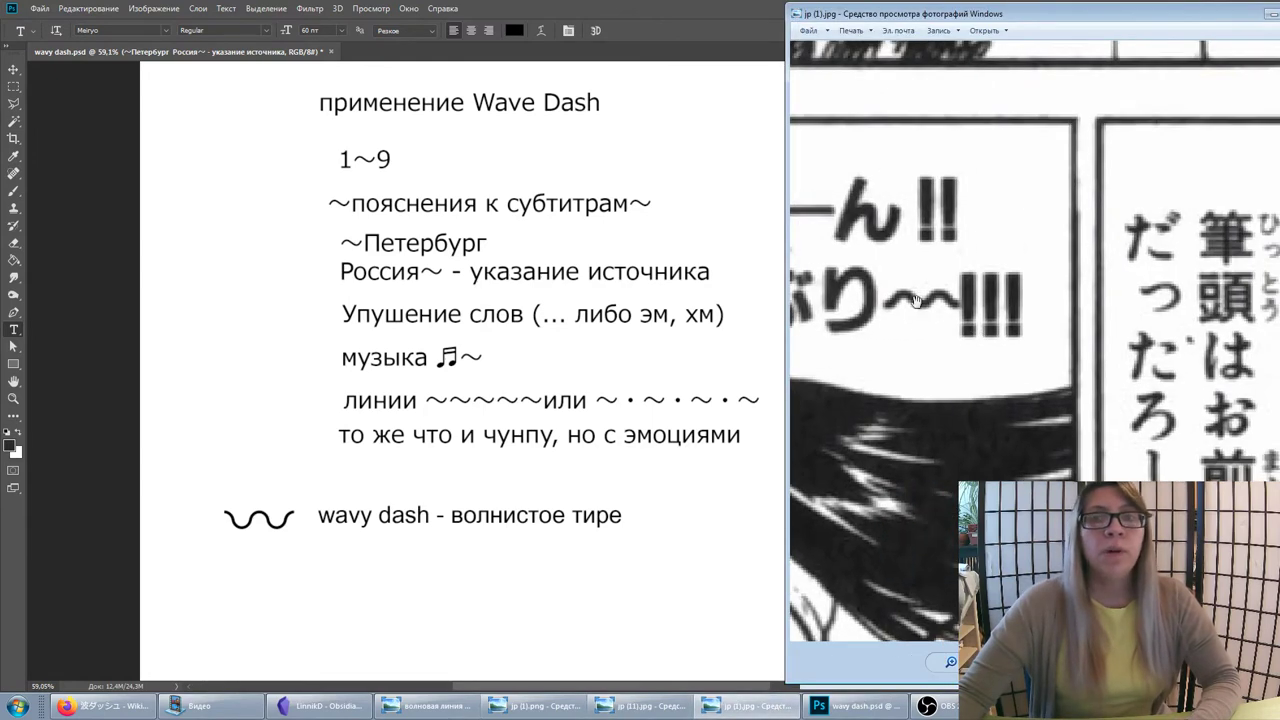
scroll(1040, 295, down, 1)
scroll(1042, 290, down, 1)
scroll(1042, 290, down, 1)
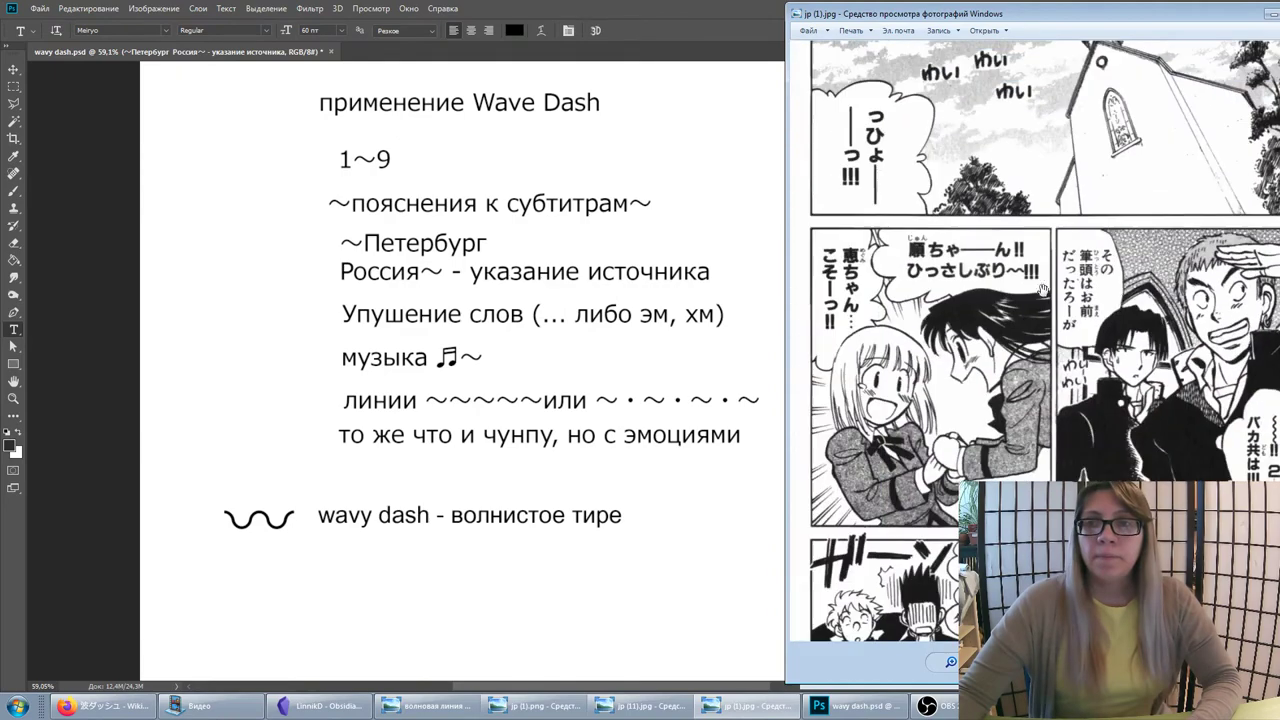
scroll(1240, 424, up, 2)
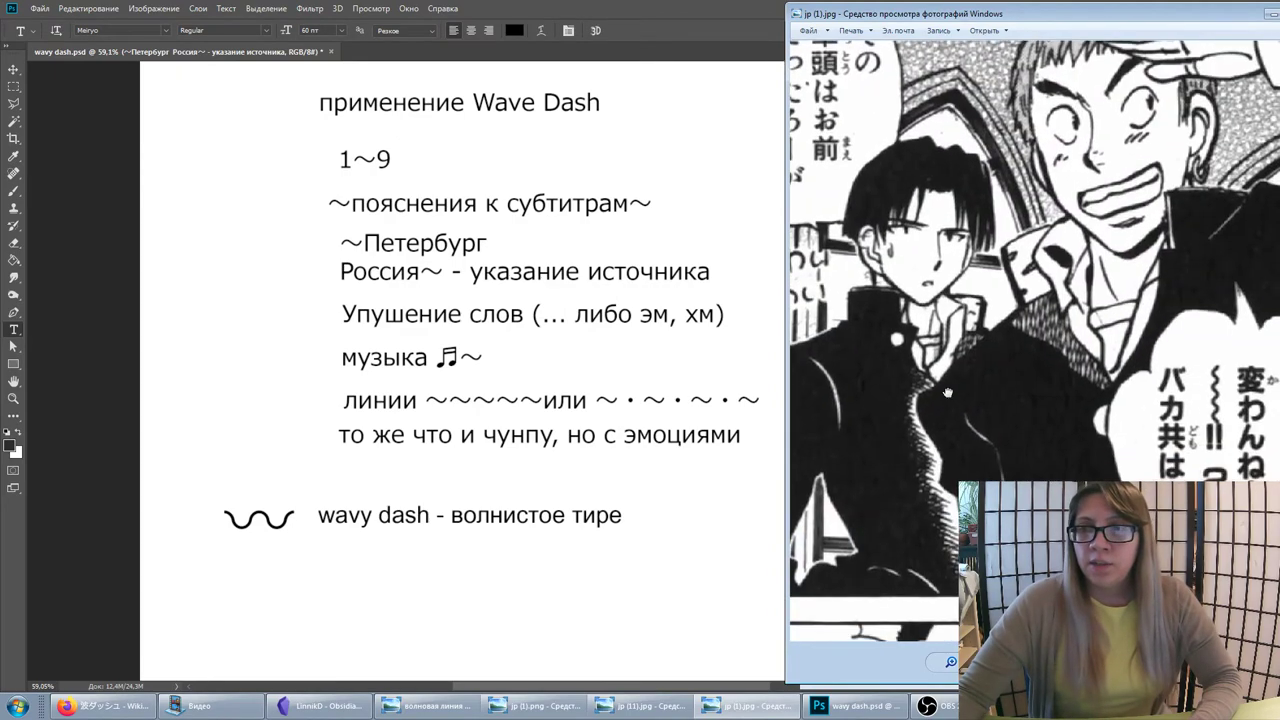
scroll(1142, 362, up, 2)
scroll(1142, 362, up, 2)
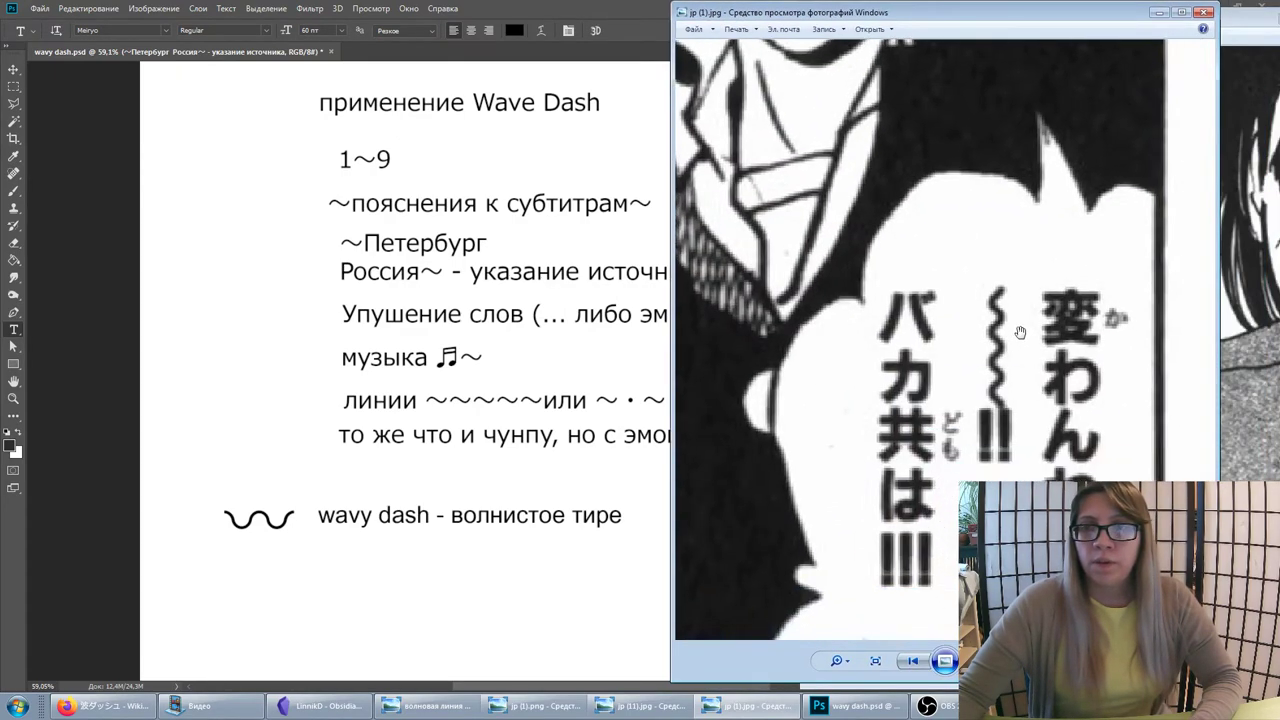
scroll(1142, 362, up, 2)
scroll(1142, 362, up, 1)
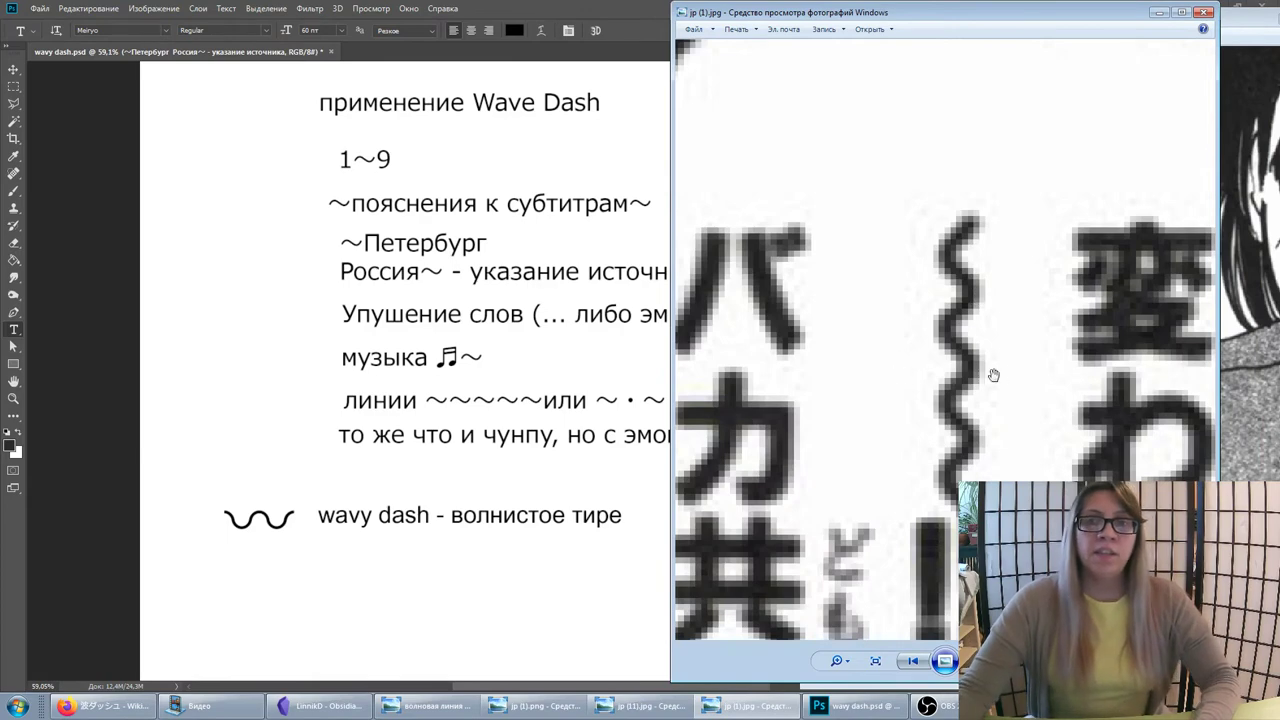
Shift the zoomed manga page to reveal the lower kana, then return to Photoshop
mouse_move(991, 312)
mouse_down()
mouse_move(976, 224)
mouse_move(916, 76)
mouse_up()
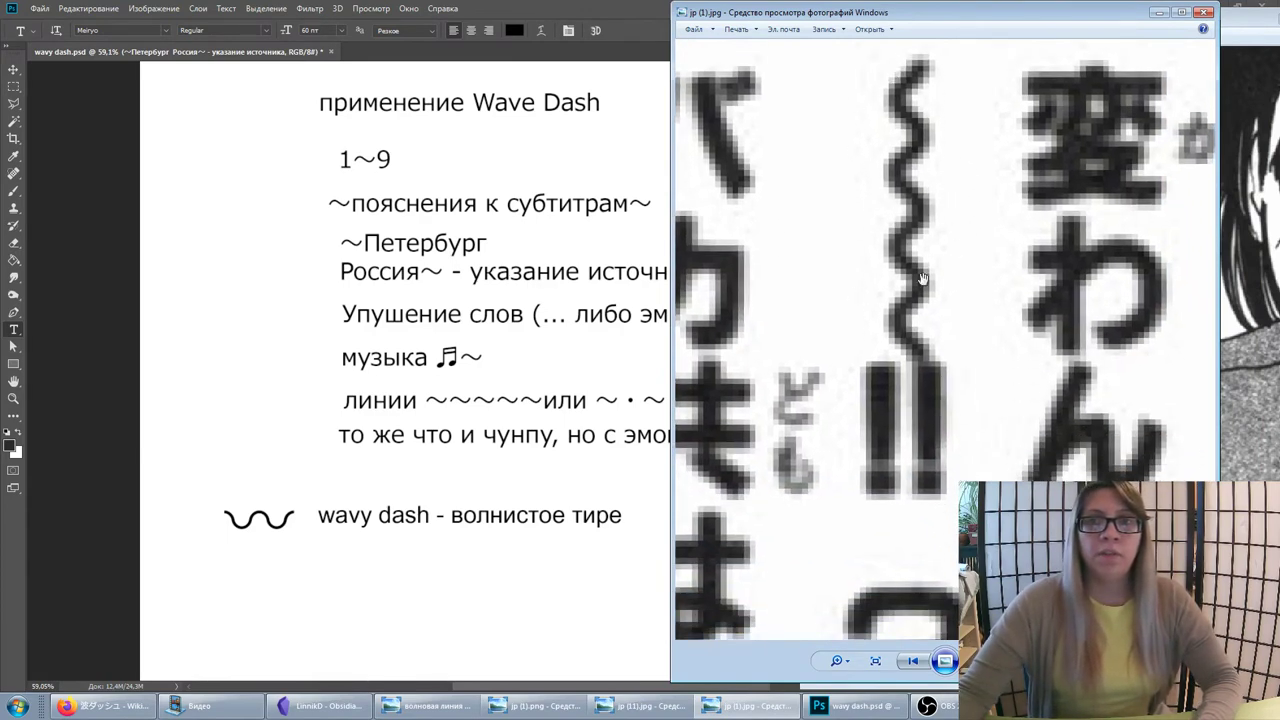
scroll(783, 281, down, 2)
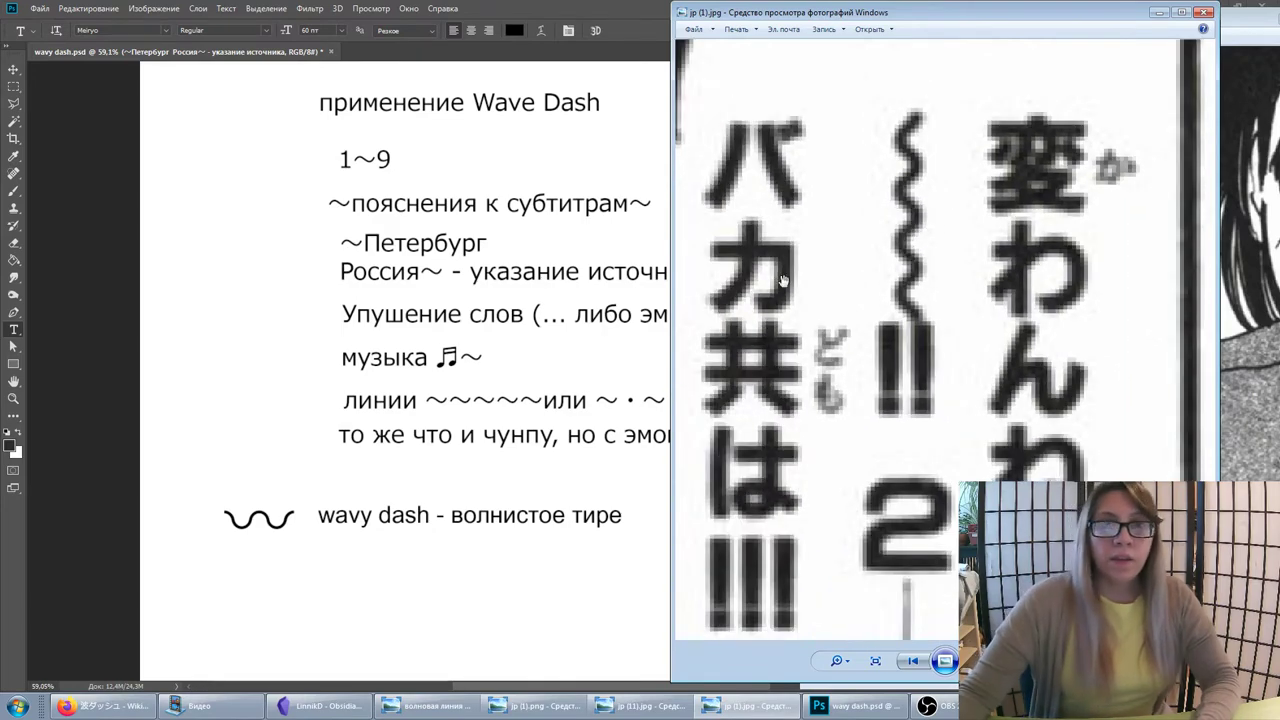
scroll(933, 186, down, 2)
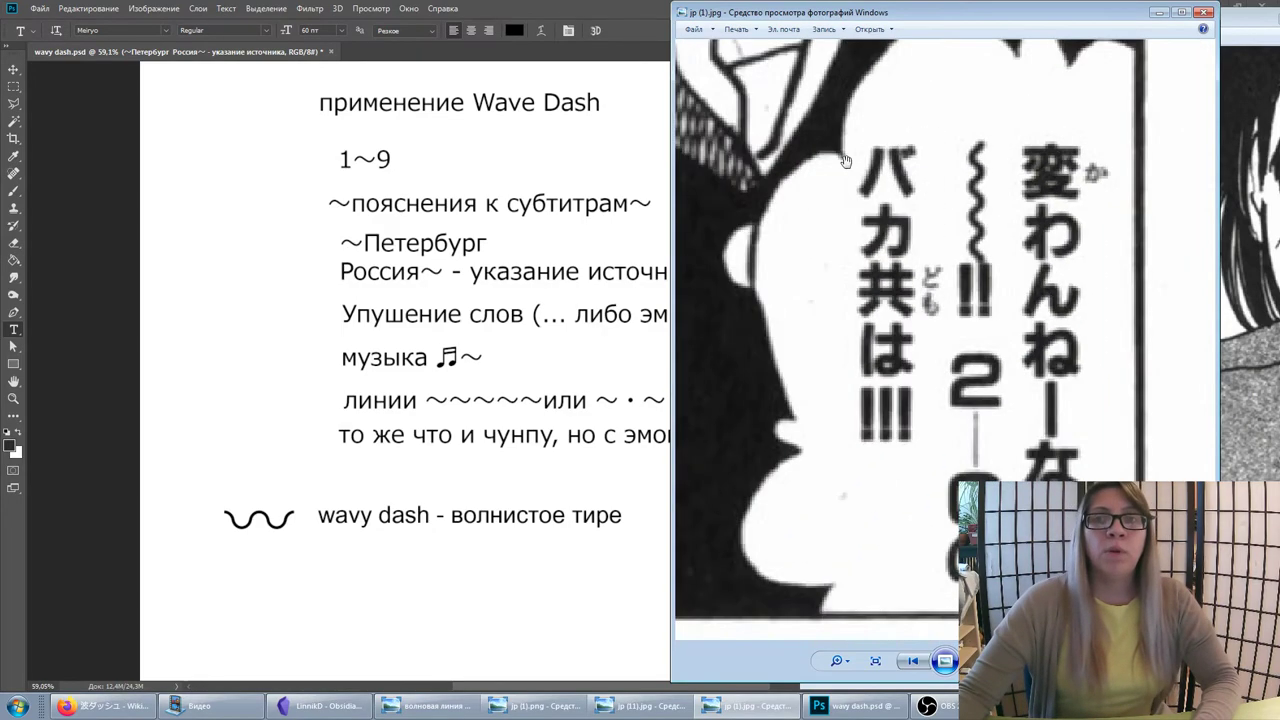
scroll(860, 171, down, 2)
scroll(922, 308, down, 2)
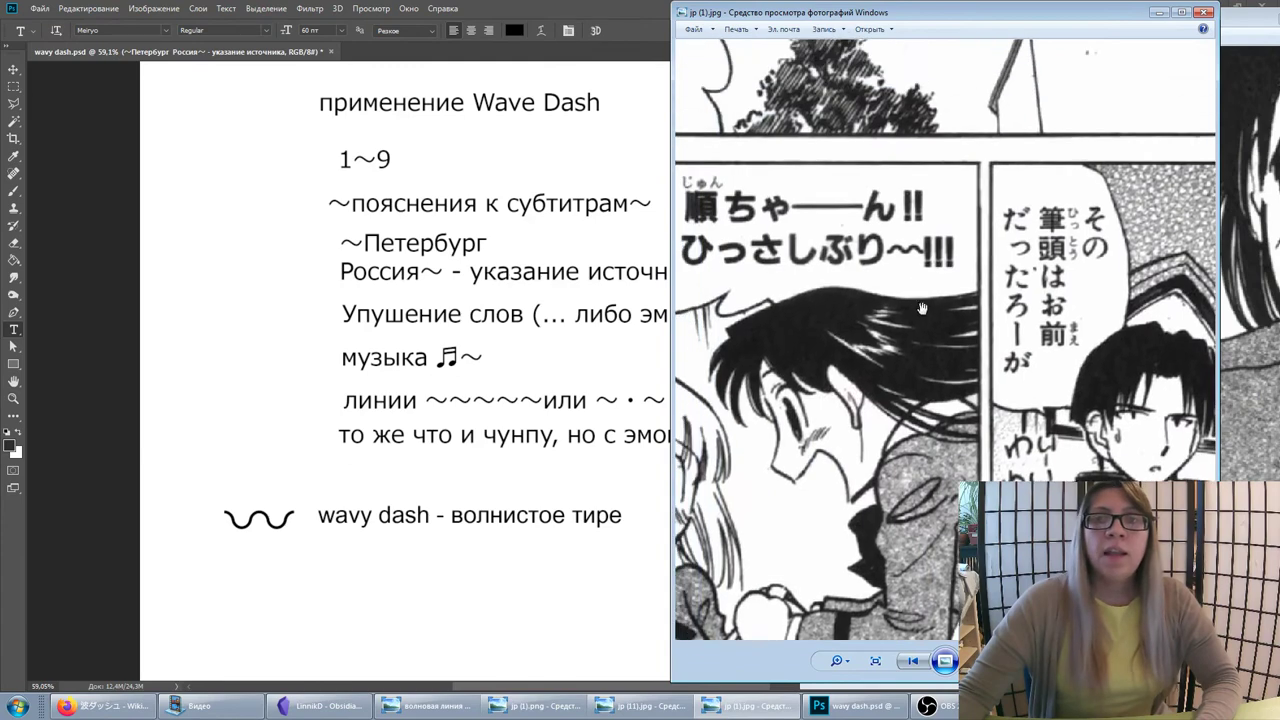
scroll(922, 308, up, 1)
scroll(922, 308, up, 1)
click(344, 548)
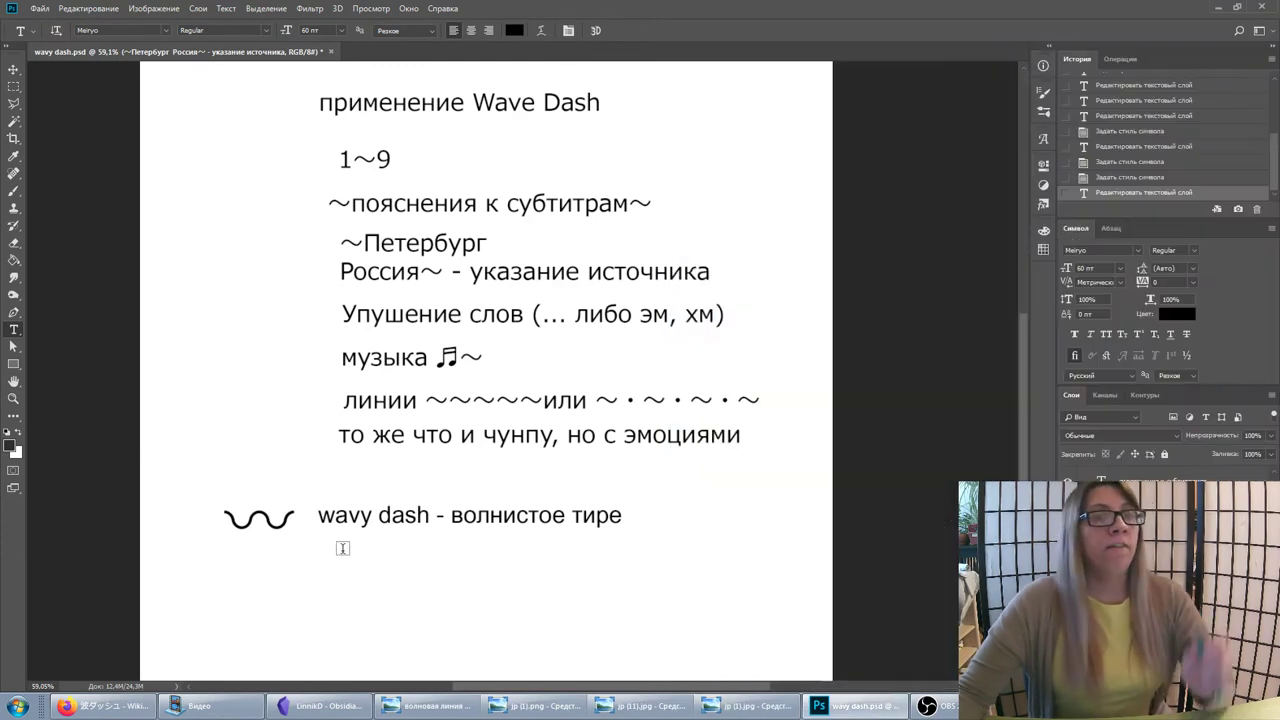
Edit the 'wavy dash - волнистое тире' caption text and commit the change
scroll(370, 395, up, 3)
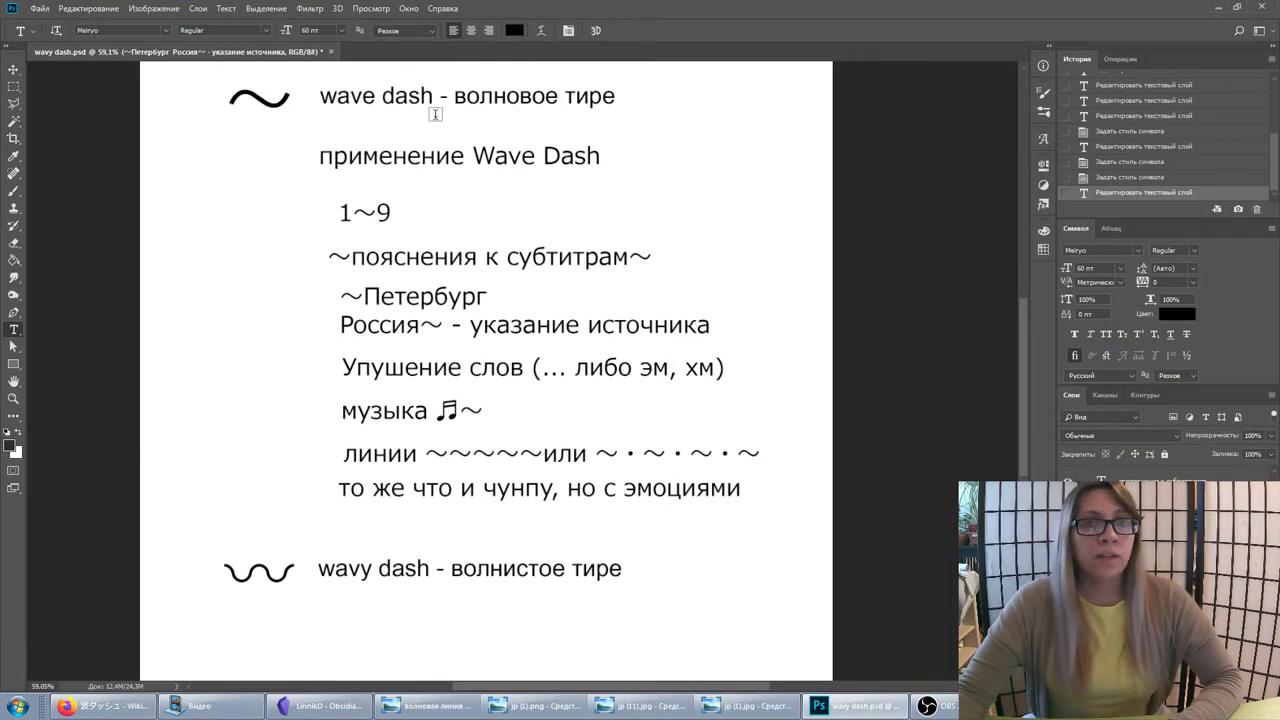
click(480, 582)
scroll(609, 466, down, 2)
scroll(535, 482, down, 2)
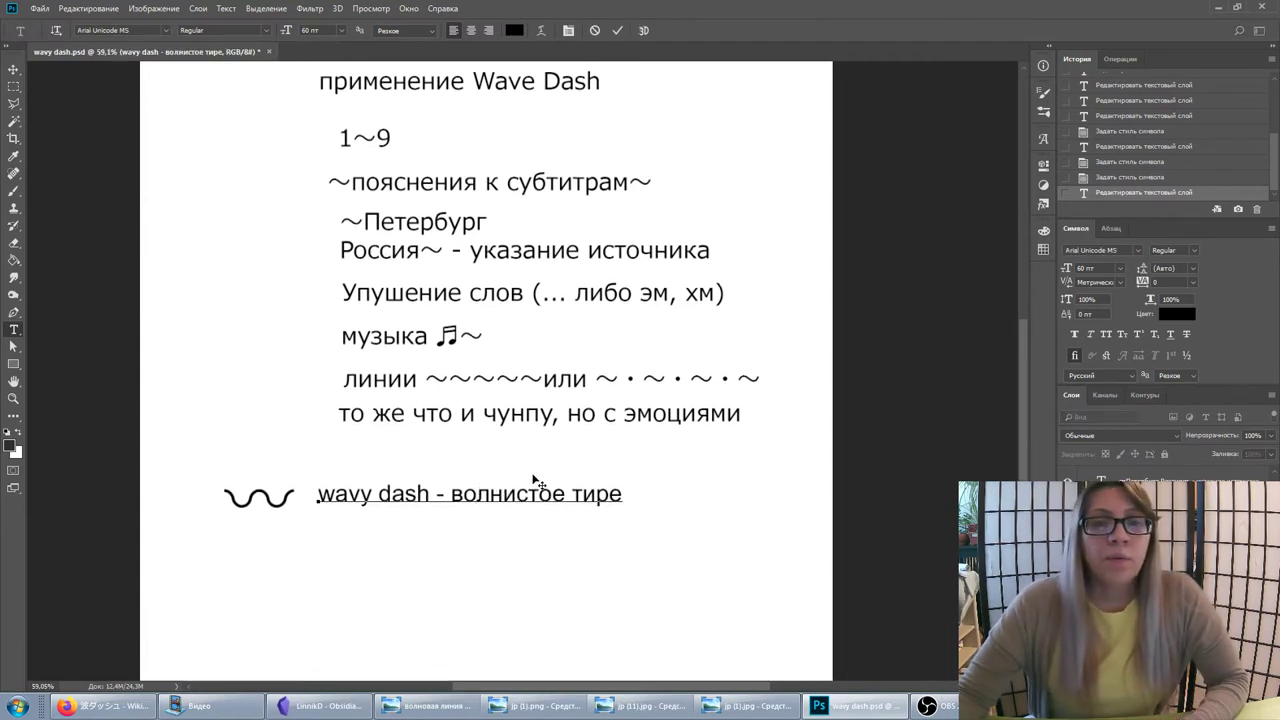
scroll(535, 482, down, 1)
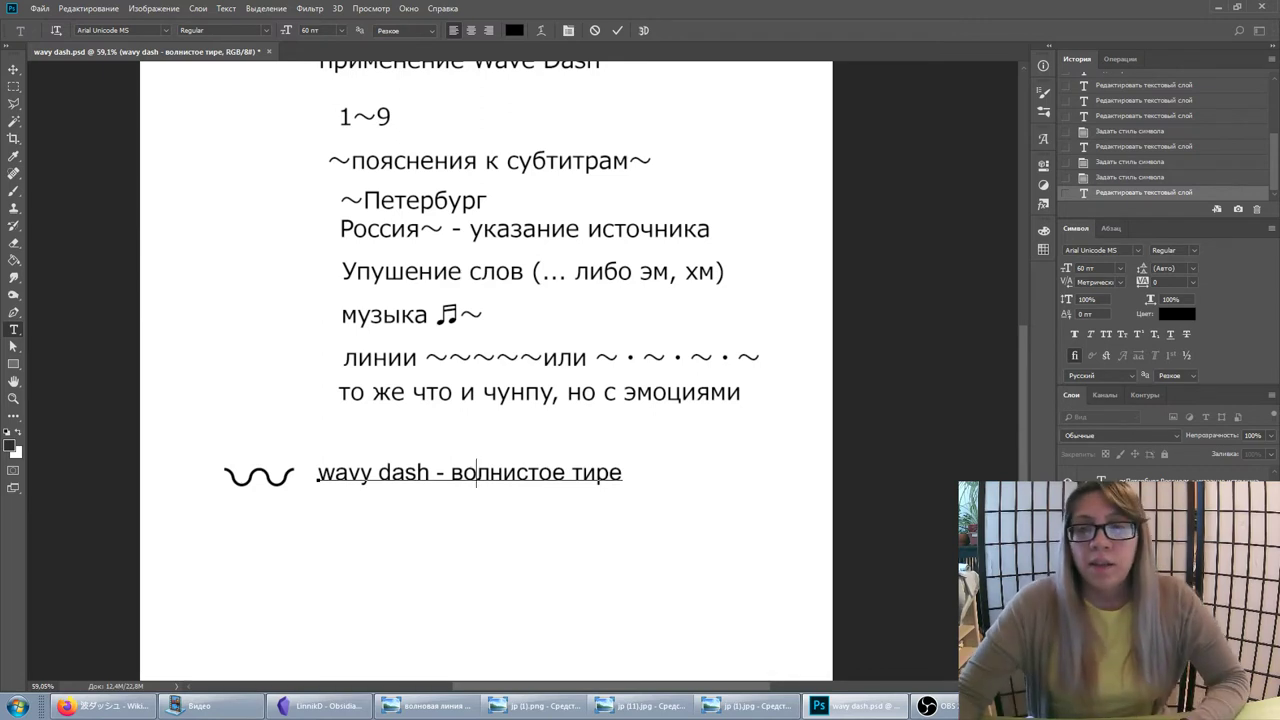
key(ctrl+Return)
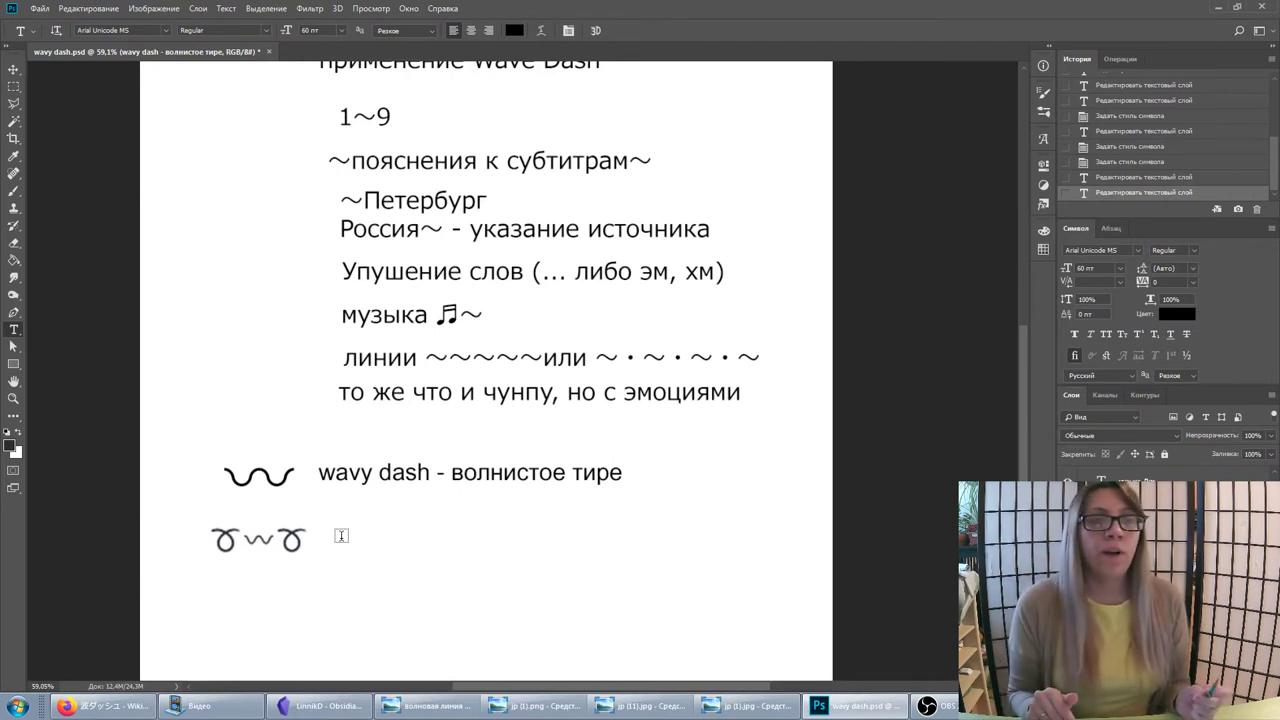
scroll(341, 536, up, 3)
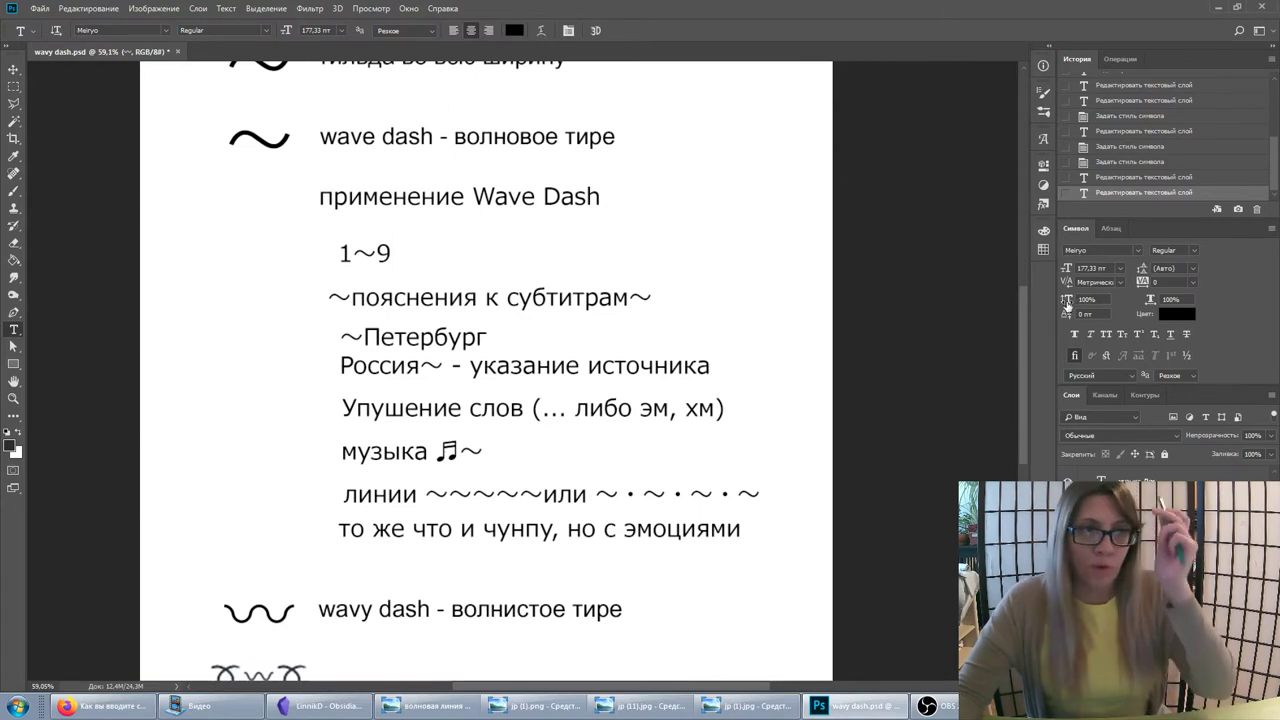
Start a text box left of the 1~9 line, typing and erasing the test letters 'орлл'
click(202, 290)
text(орлл)
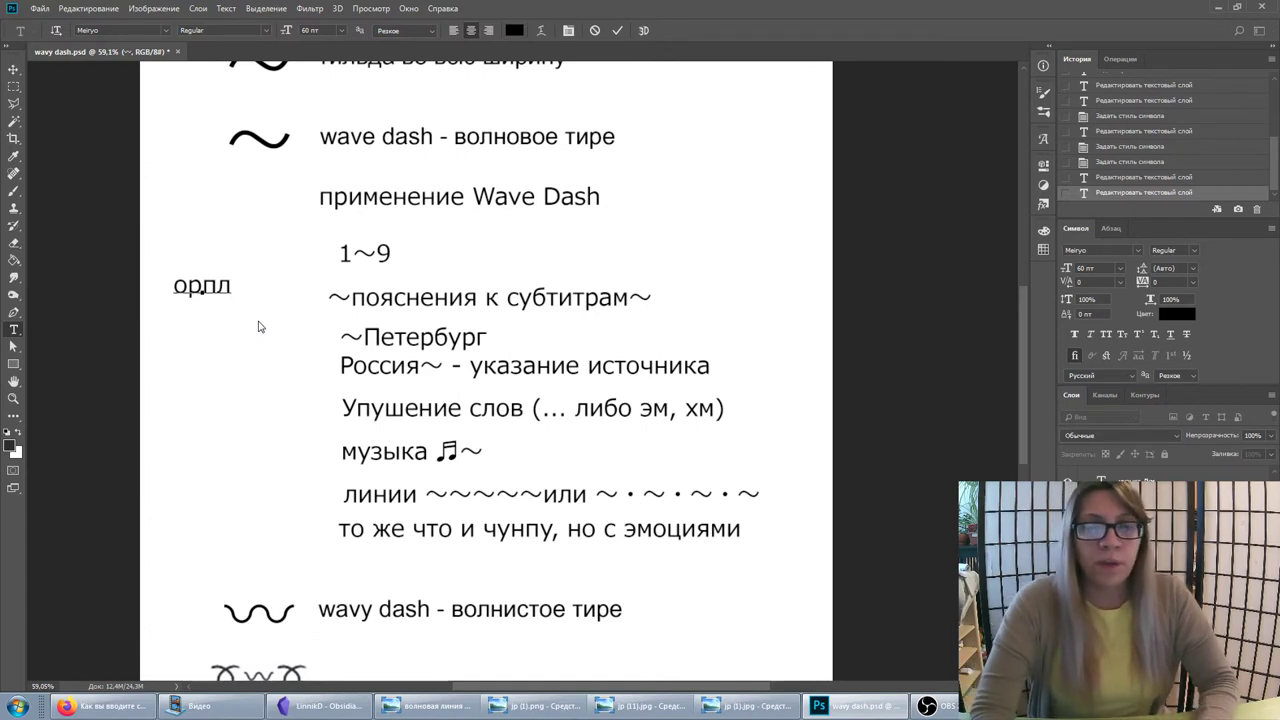
key(BackSpace)
key(BackSpace)
key(BackSpace)
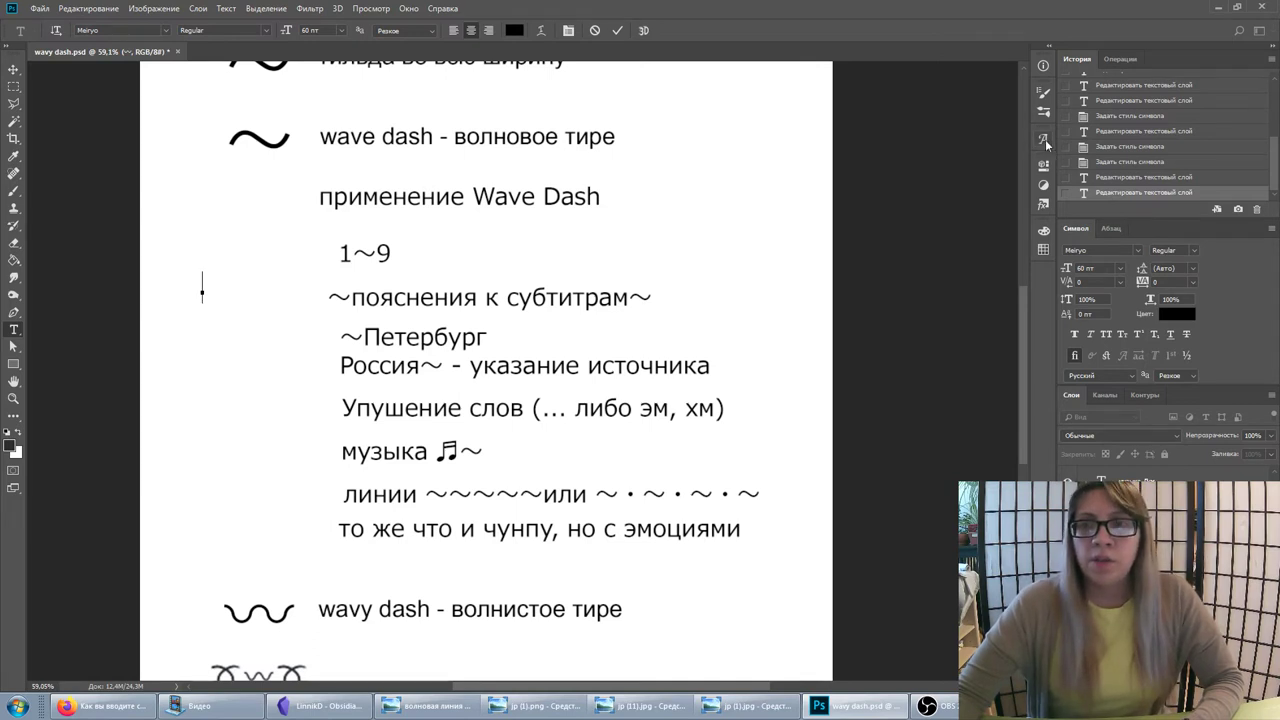
Open the Glyphs panel from the Window menu
click(408, 9)
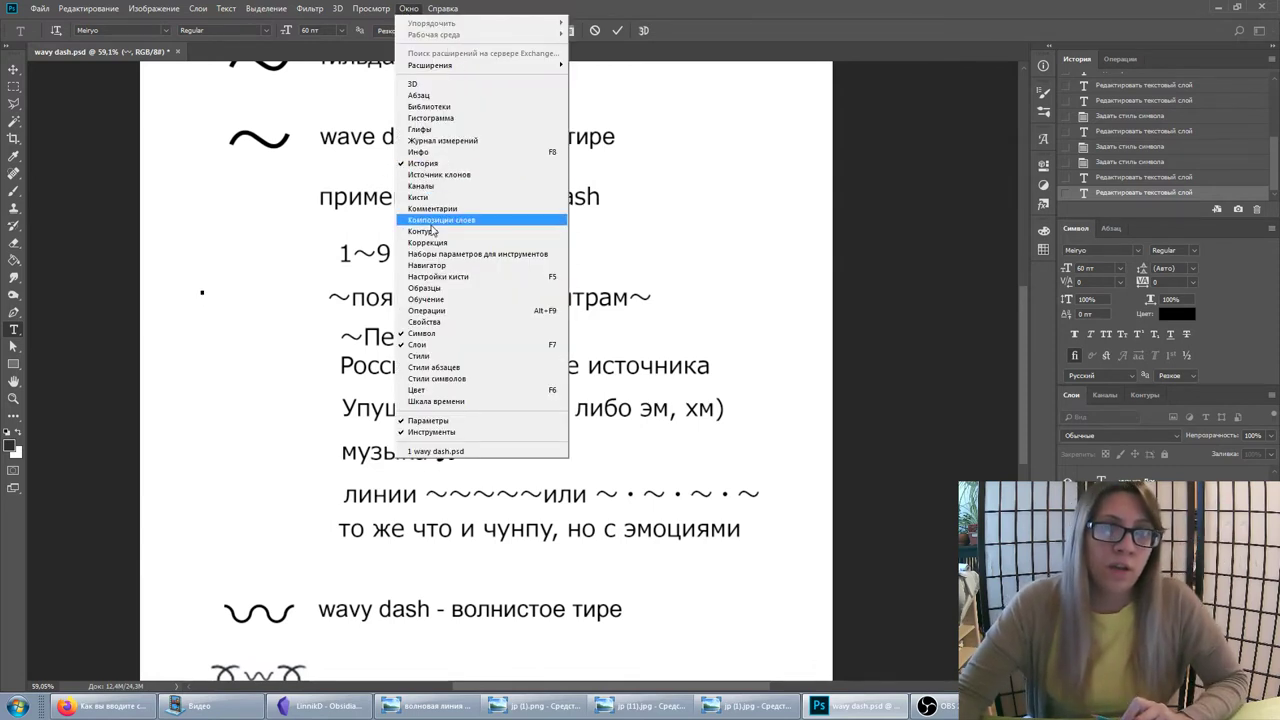
click(438, 130)
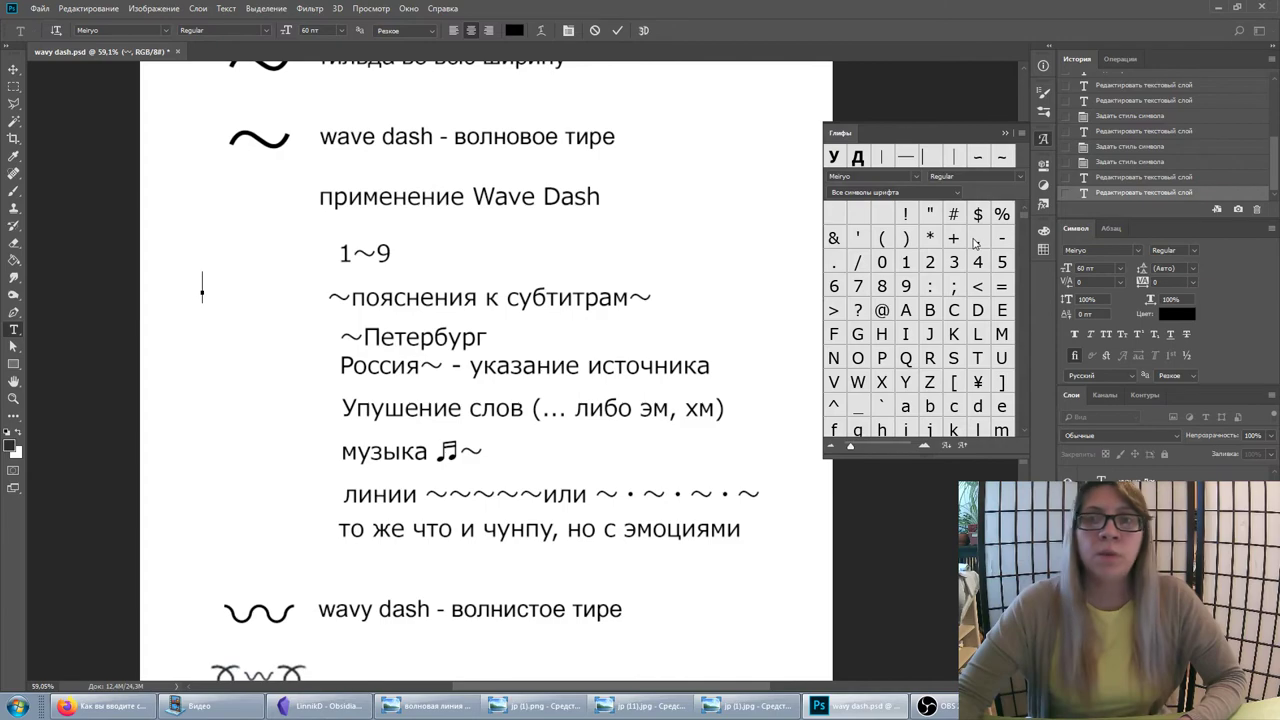
mouse_move(1024, 215)
mouse_down()
mouse_move(1028, 424)
mouse_move(1023, 214)
mouse_up()
Scroll the Glyphs panel past the box-drawing symbols to the bracket characters
scroll(916, 244, down, 3)
scroll(916, 244, down, 3)
scroll(916, 244, down, 3)
scroll(914, 255, up, 5)
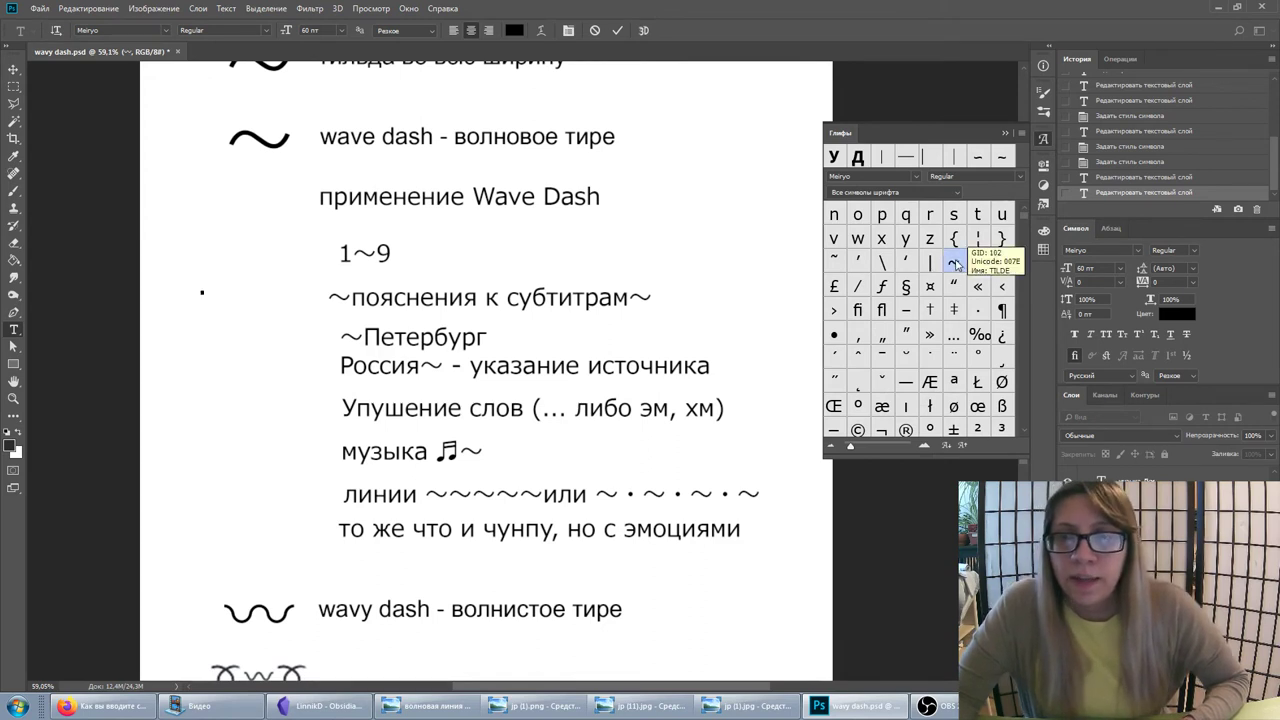
scroll(955, 264, down, 3)
scroll(955, 266, down, 2)
scroll(955, 264, down, 3)
scroll(935, 290, down, 2)
scroll(940, 300, down, 3)
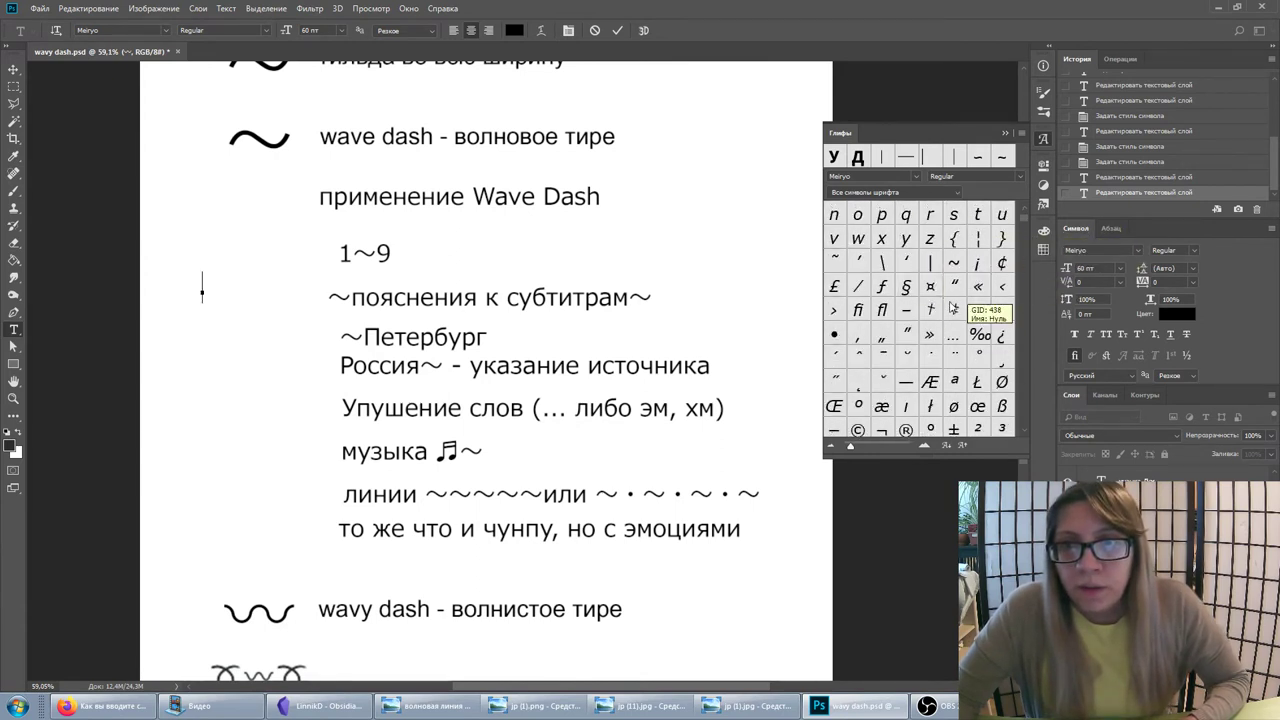
scroll(950, 300, down, 3)
scroll(944, 318, down, 3)
scroll(944, 318, down, 3)
scroll(944, 318, down, 3)
scroll(944, 318, down, 3)
scroll(944, 318, down, 3)
scroll(944, 318, down, 3)
scroll(944, 318, down, 3)
scroll(944, 316, down, 2)
scroll(944, 316, down, 2)
scroll(944, 316, down, 2)
scroll(942, 316, down, 2)
scroll(942, 316, down, 2)
scroll(942, 316, down, 2)
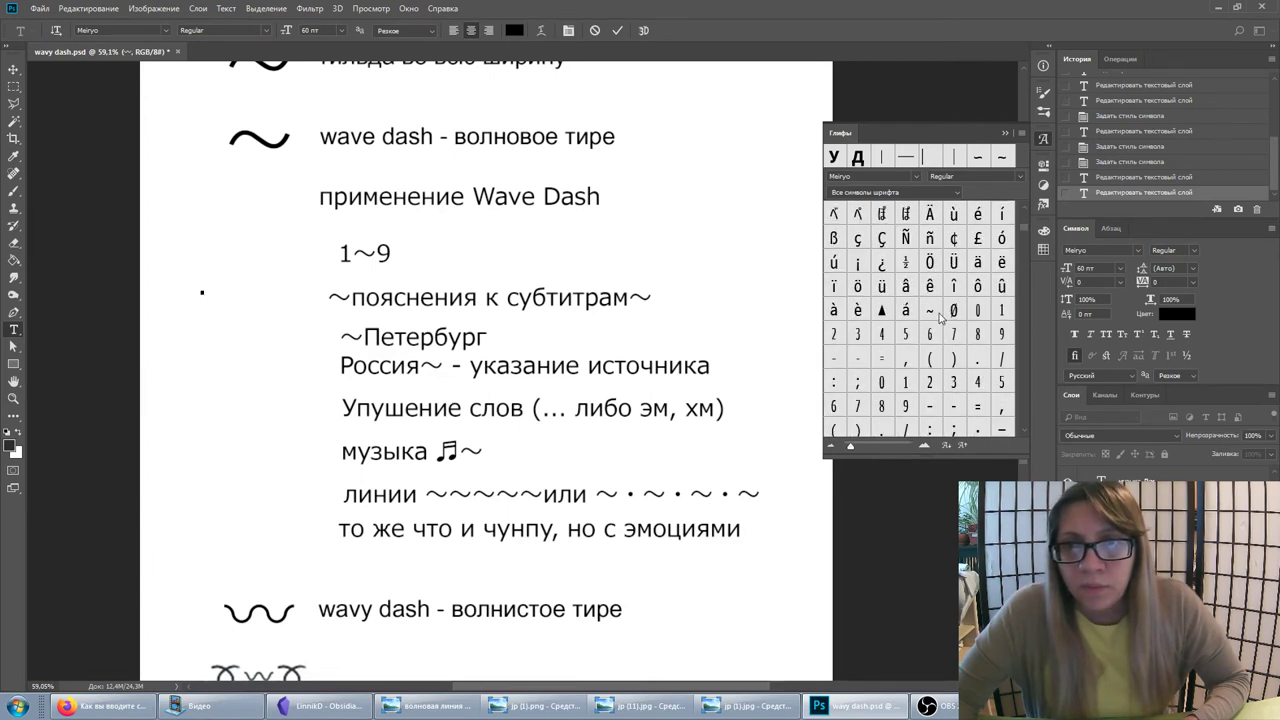
scroll(940, 316, down, 3)
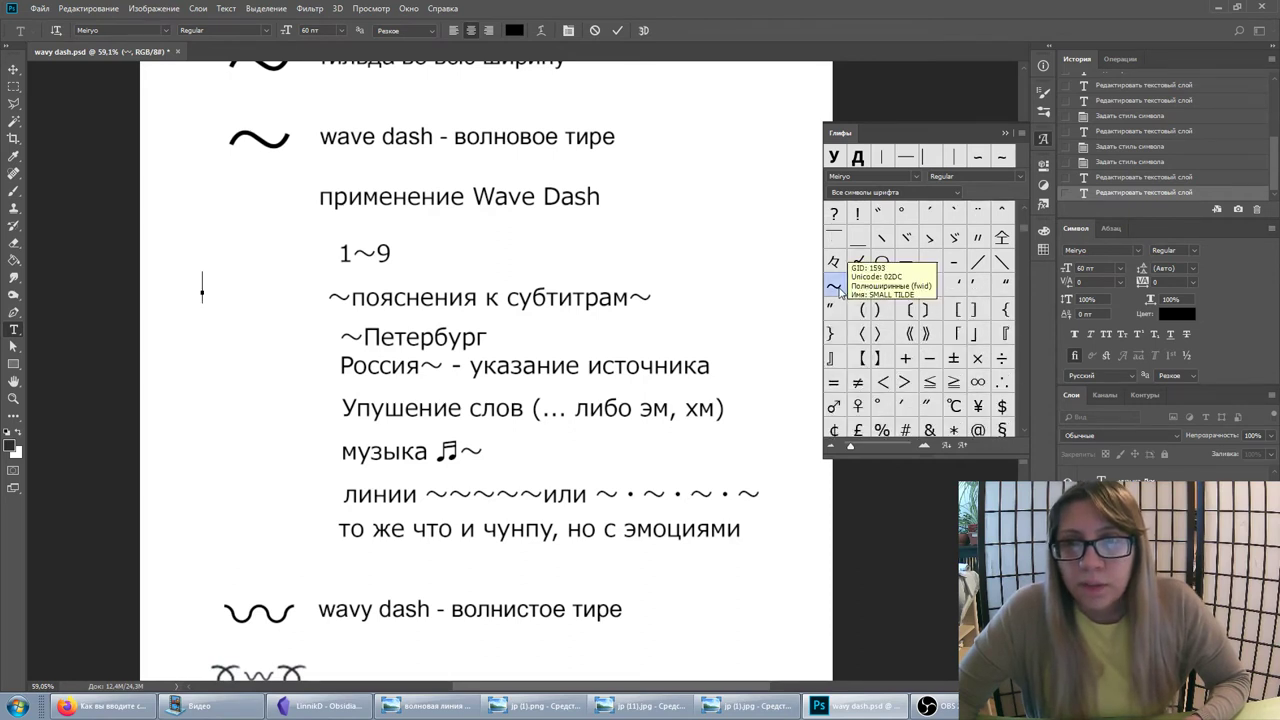
scroll(860, 285, down, 4)
scroll(897, 289, down, 3)
scroll(897, 289, down, 3)
scroll(897, 289, down, 3)
scroll(897, 289, down, 3)
scroll(897, 289, down, 3)
scroll(897, 289, down, 3)
scroll(897, 289, down, 3)
scroll(898, 295, down, 3)
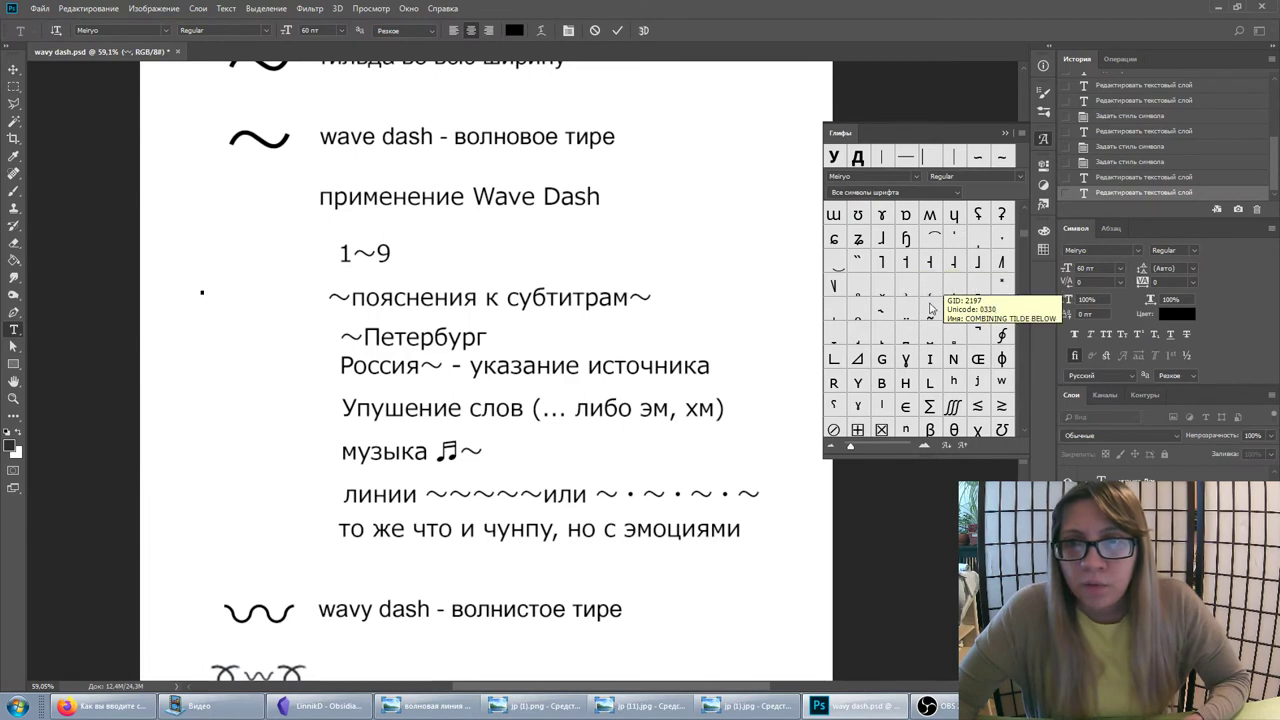
scroll(929, 307, down, 3)
scroll(929, 303, down, 3)
scroll(929, 303, down, 3)
scroll(929, 303, down, 3)
scroll(928, 300, down, 3)
scroll(928, 298, down, 3)
scroll(928, 298, down, 3)
scroll(929, 299, down, 3)
scroll(930, 300, down, 3)
scroll(930, 300, down, 3)
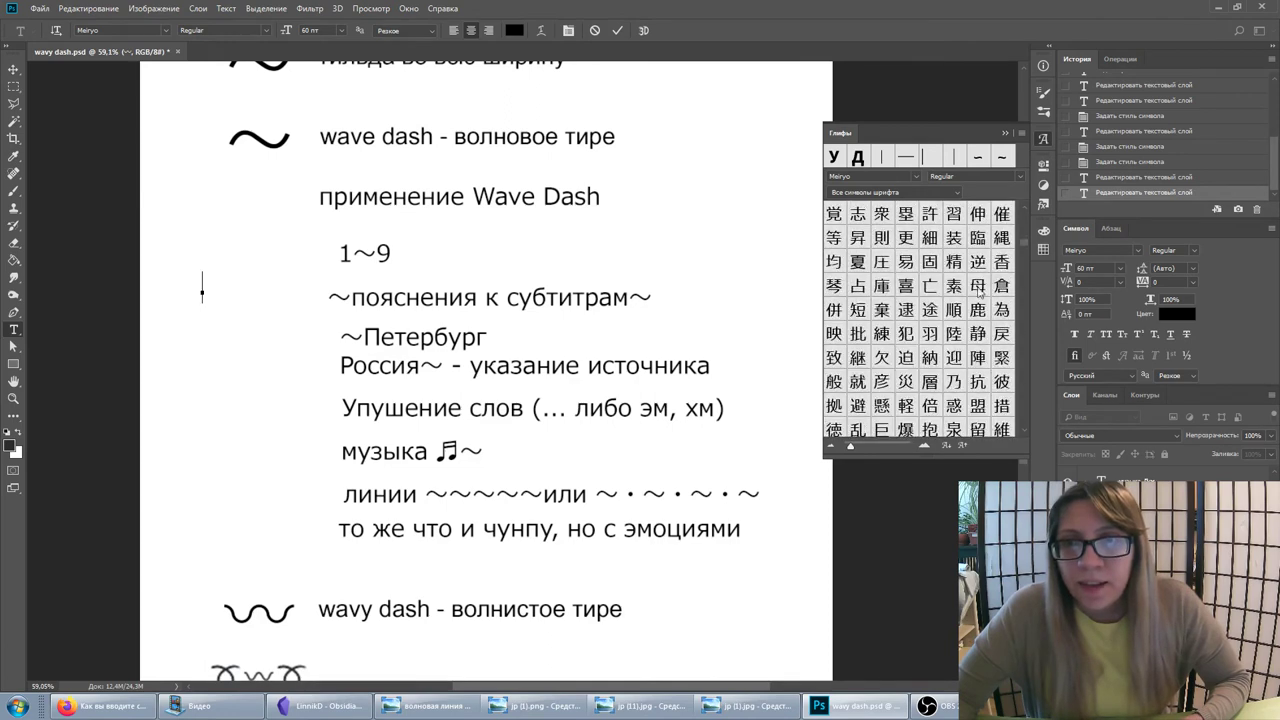
drag(1025, 248, 1026, 228)
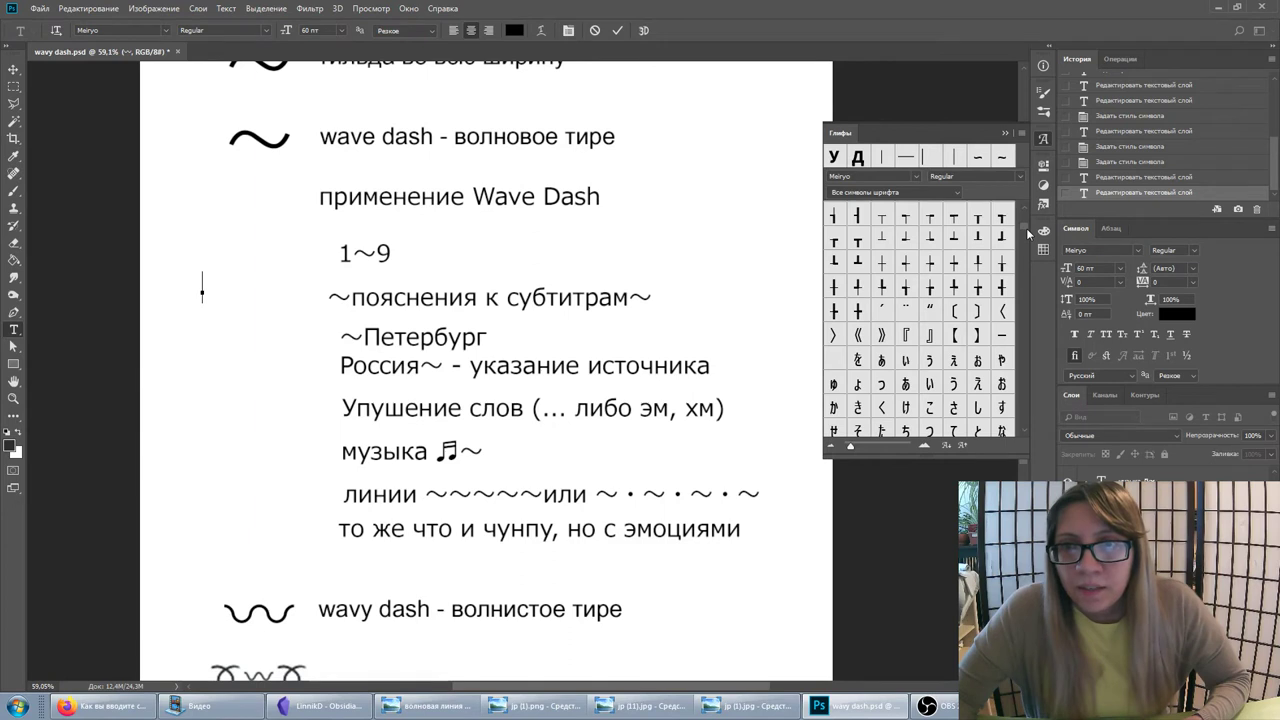
scroll(958, 335, down, 3)
scroll(952, 332, down, 3)
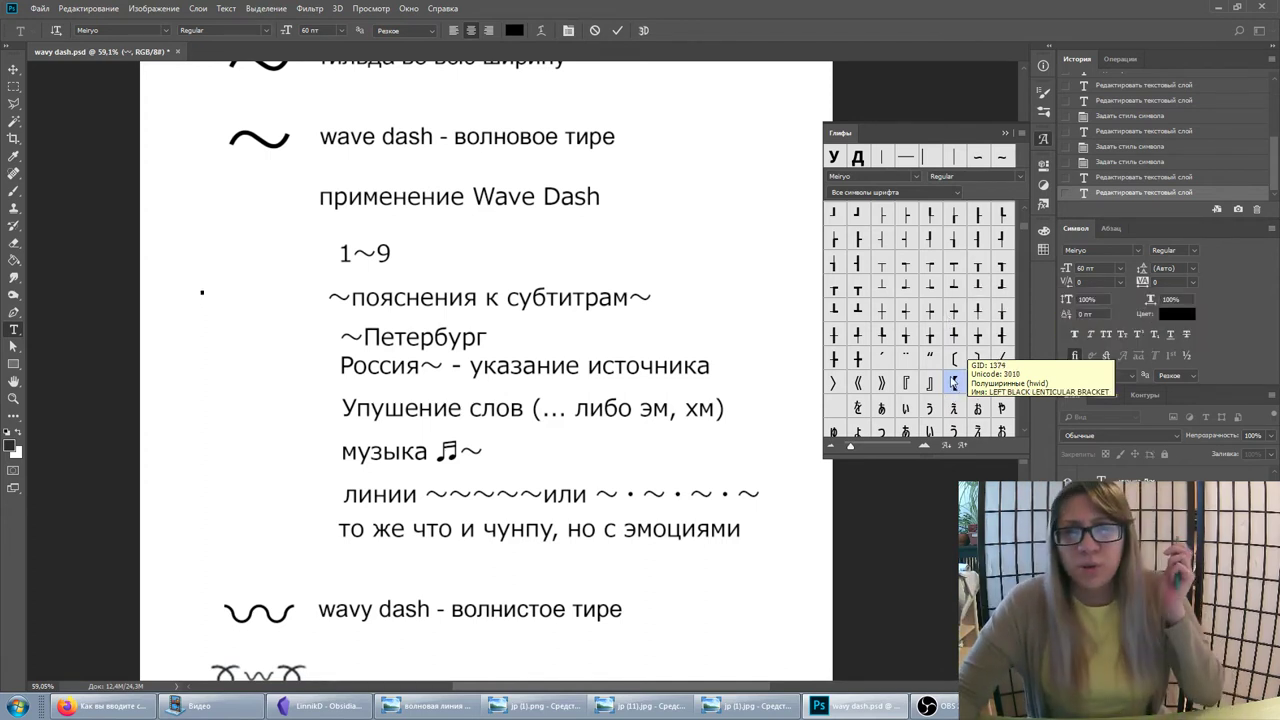
Insert 【】 lenticular brackets from the Glyphs panel with 'ппп' between them, and commit
double_click(954, 390)
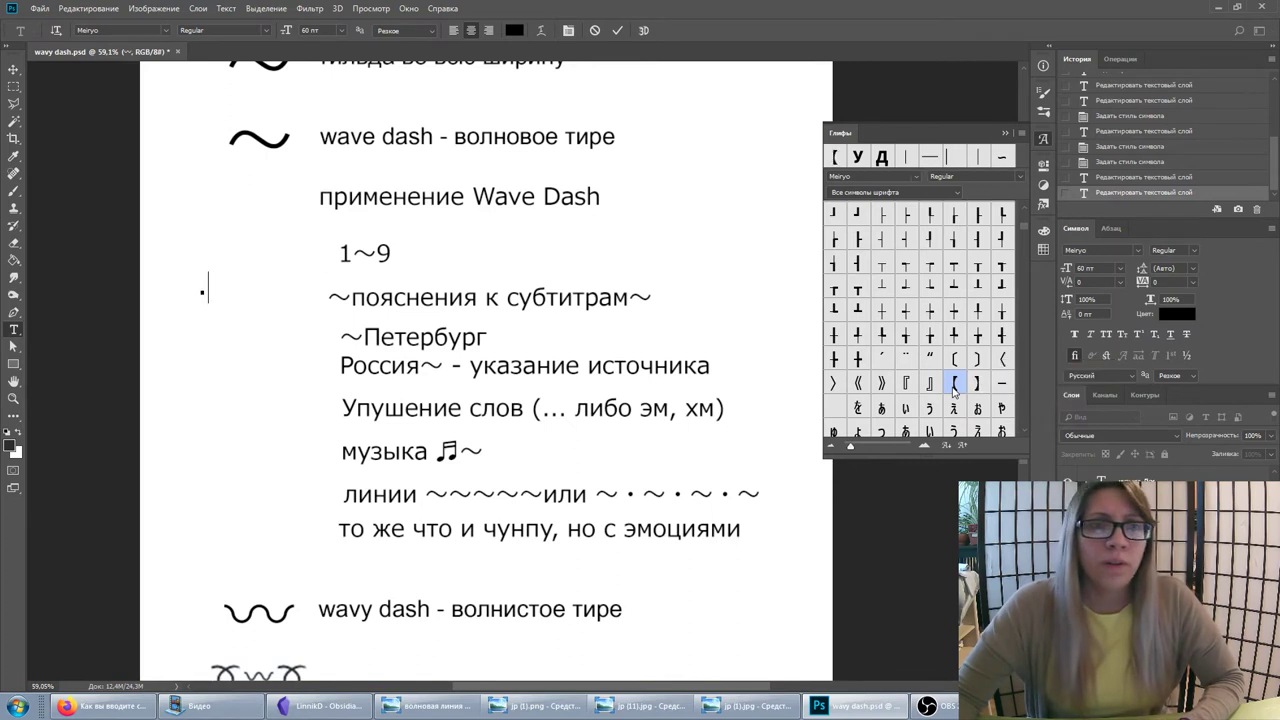
double_click(977, 390)
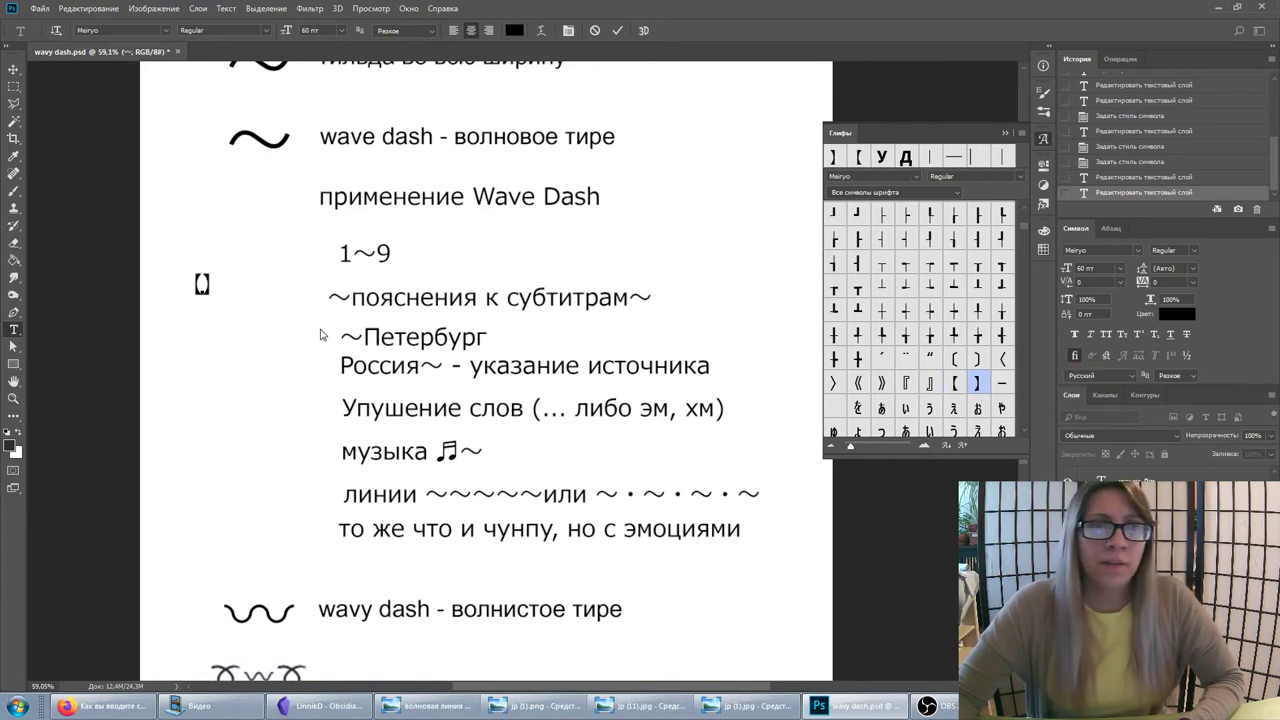
text(ппп)
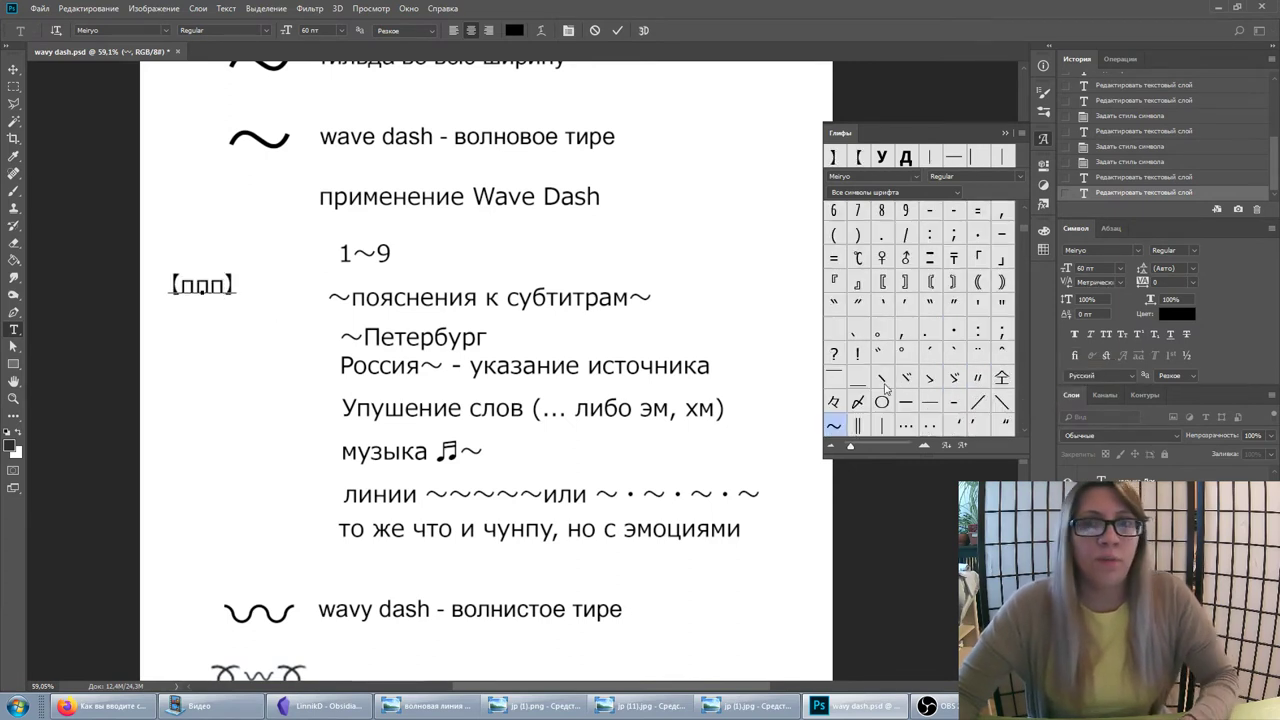
click(235, 303)
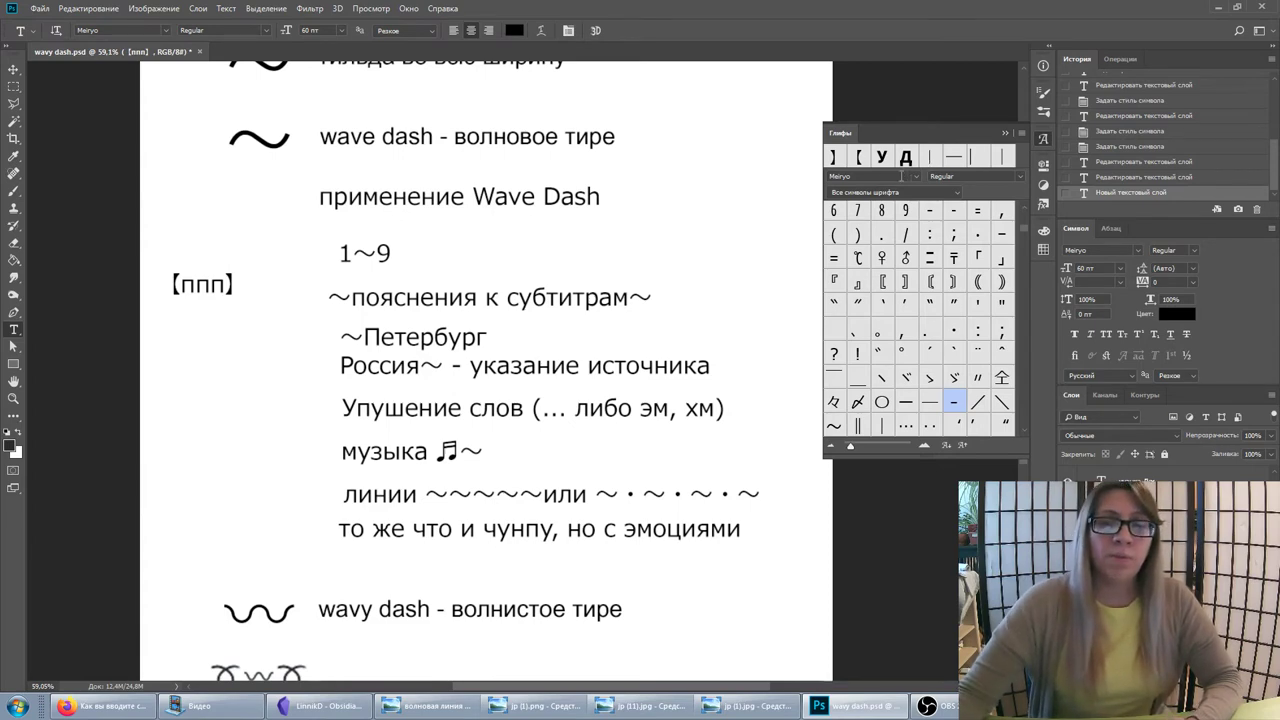
Return to editing the 【ппп】 text and close the Glyphs panel
scroll(930, 290, down, 4)
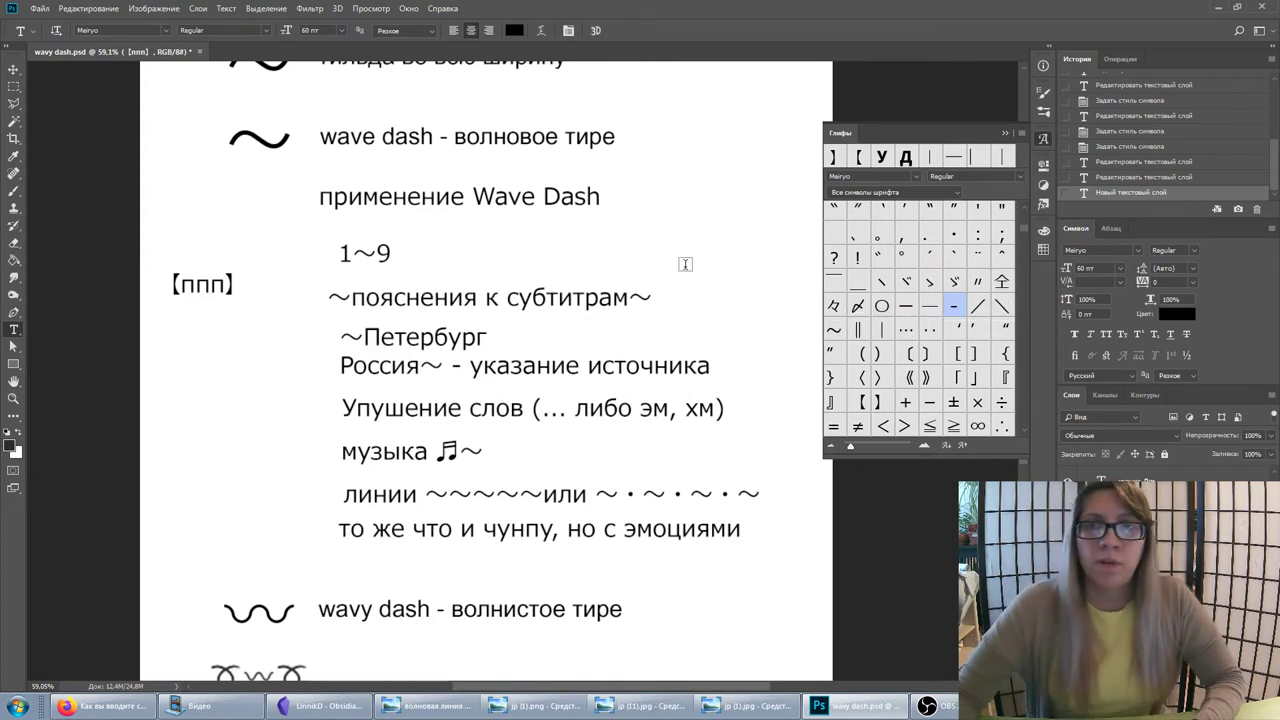
click(233, 284)
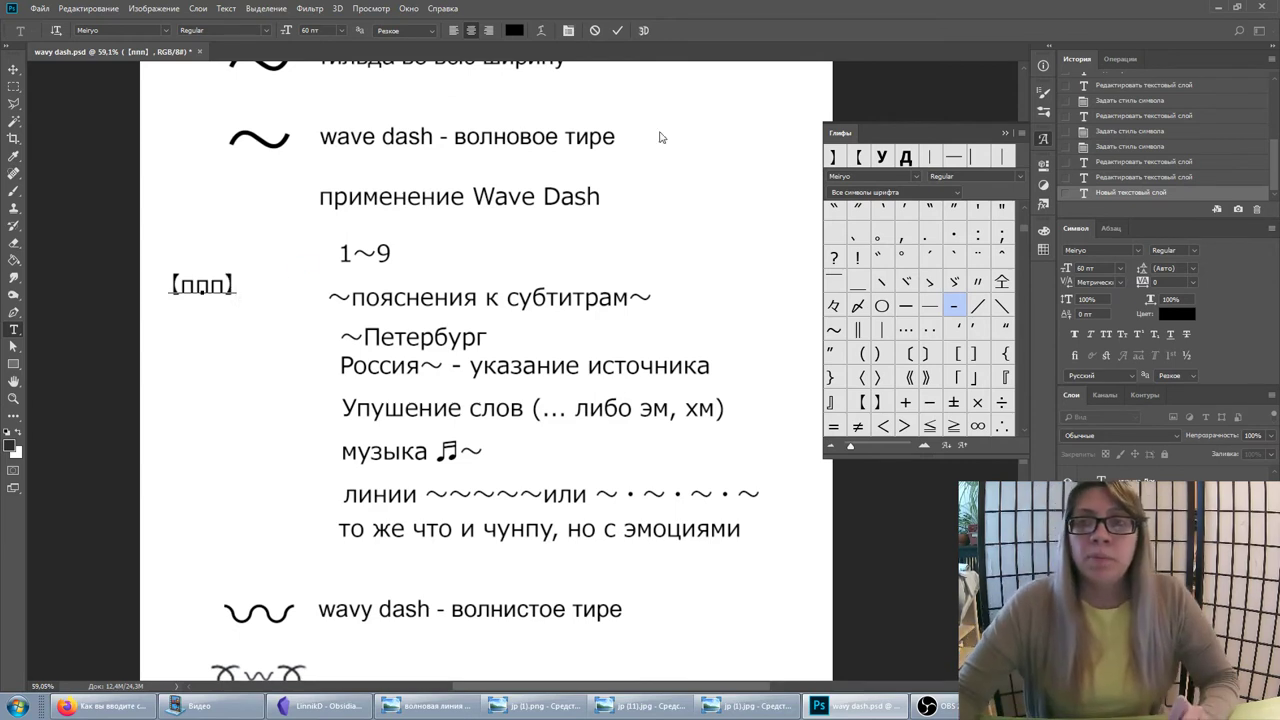
click(1005, 134)
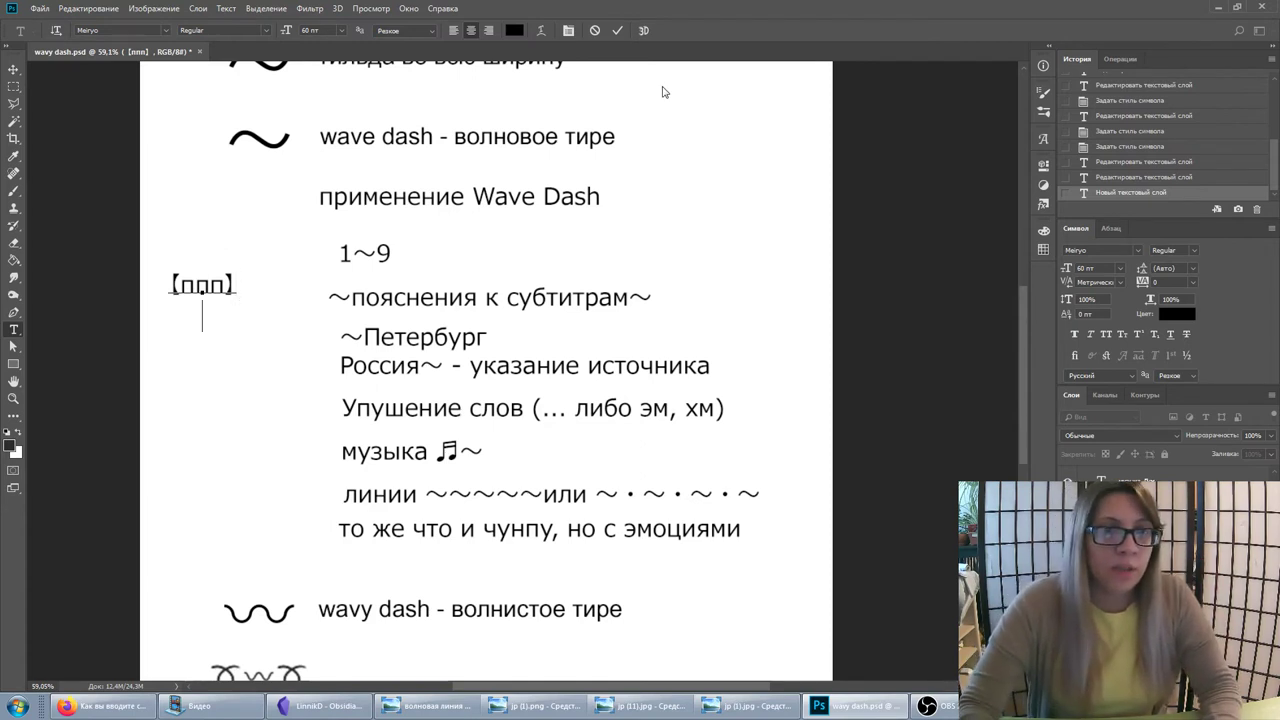
Type the ☺ and ♥♦♣ symbols as a row beneath 【ппп】, then switch to Firefox's qastack answer
text(☺☻)
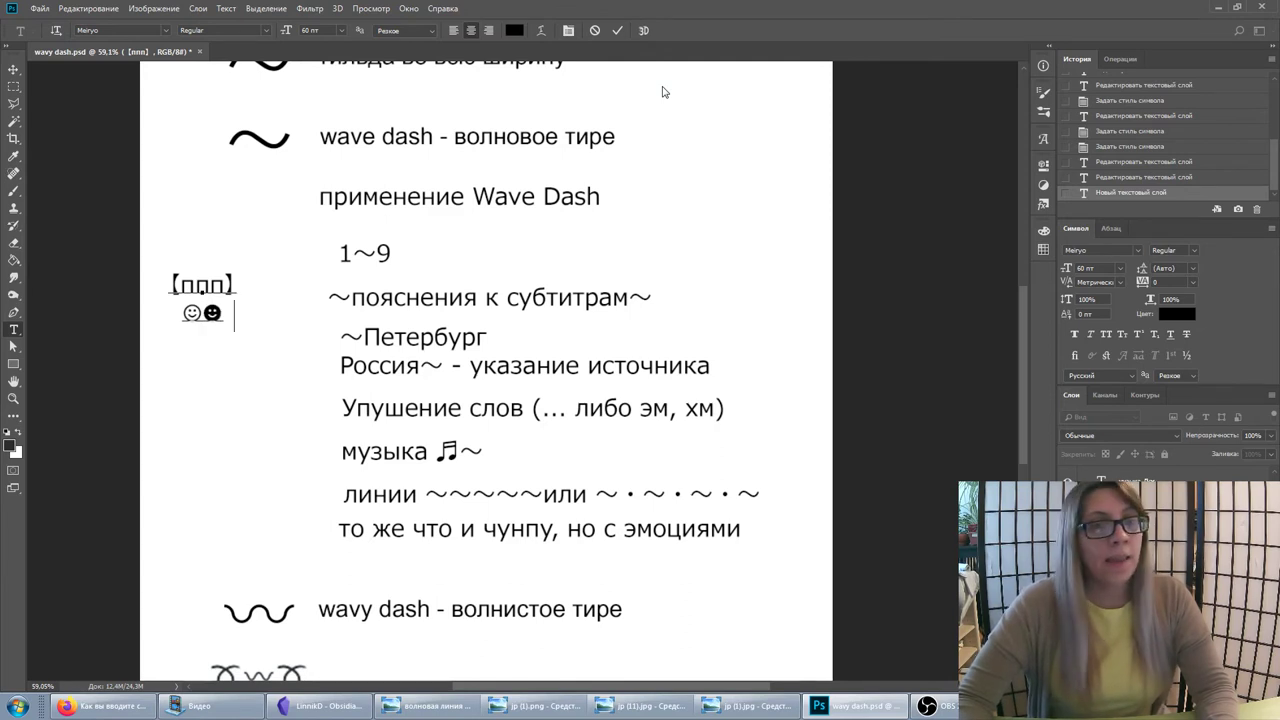
text(♥♦)
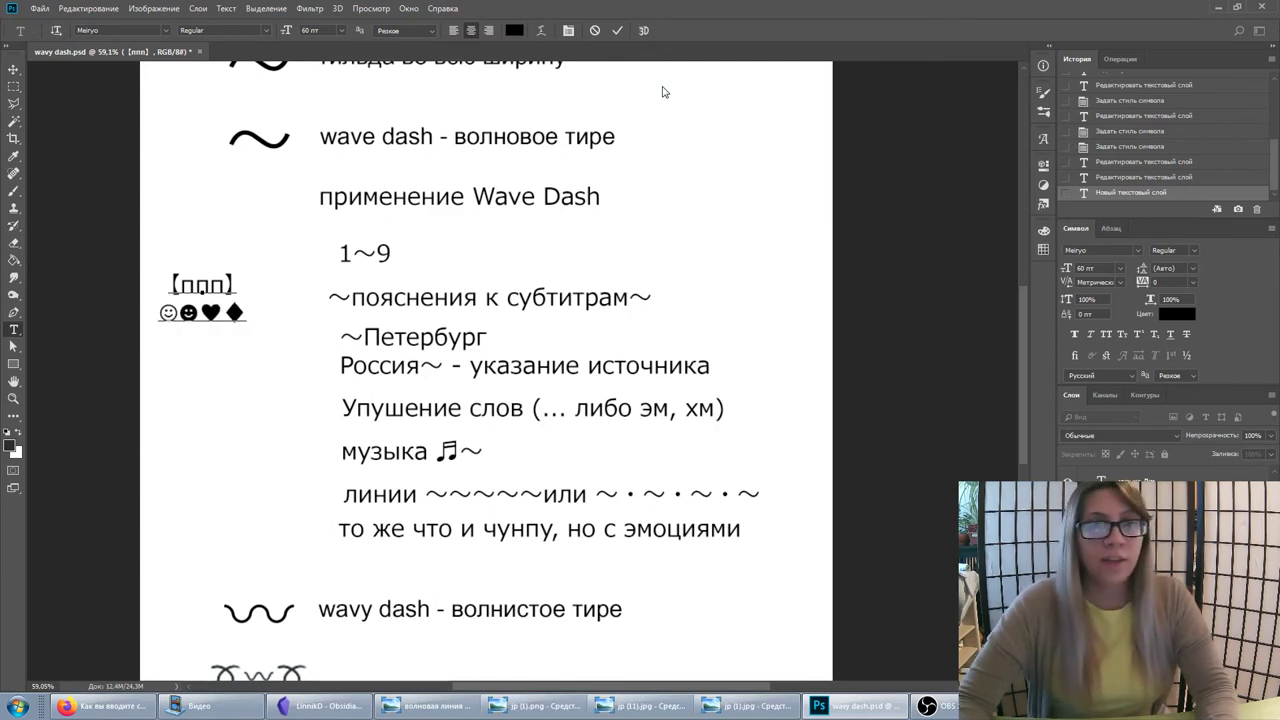
text(♣)
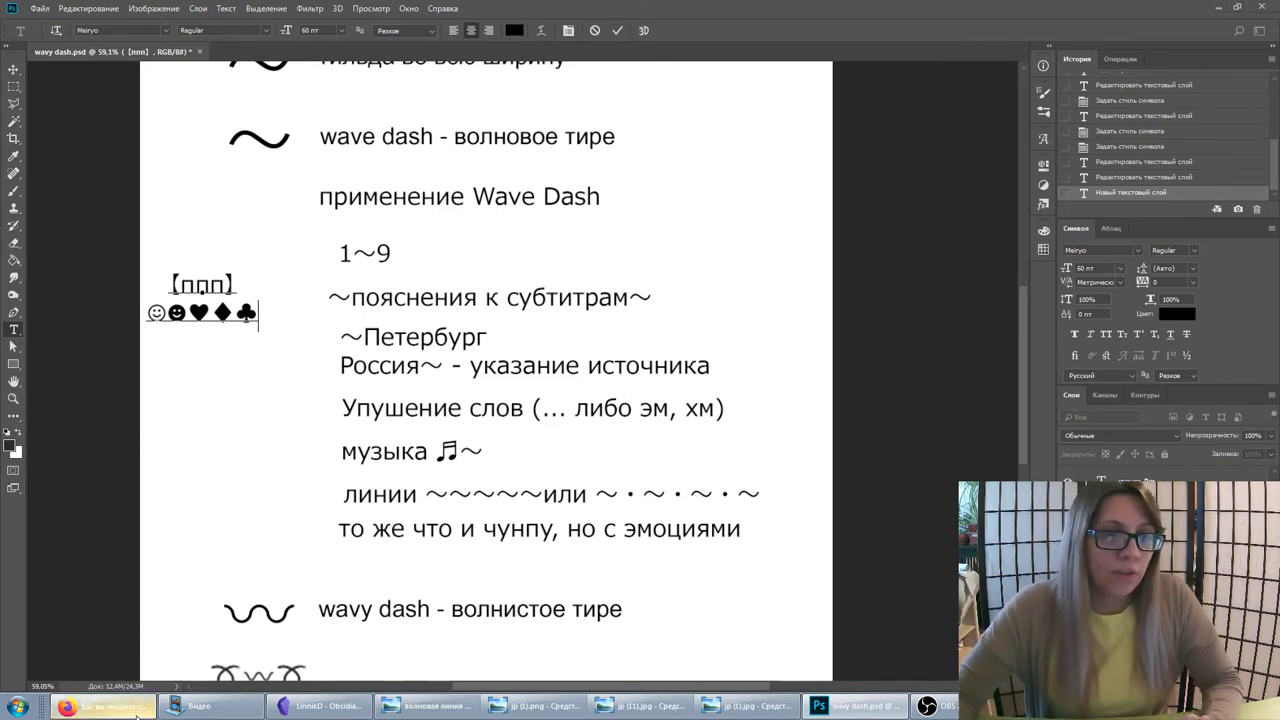
click(103, 706)
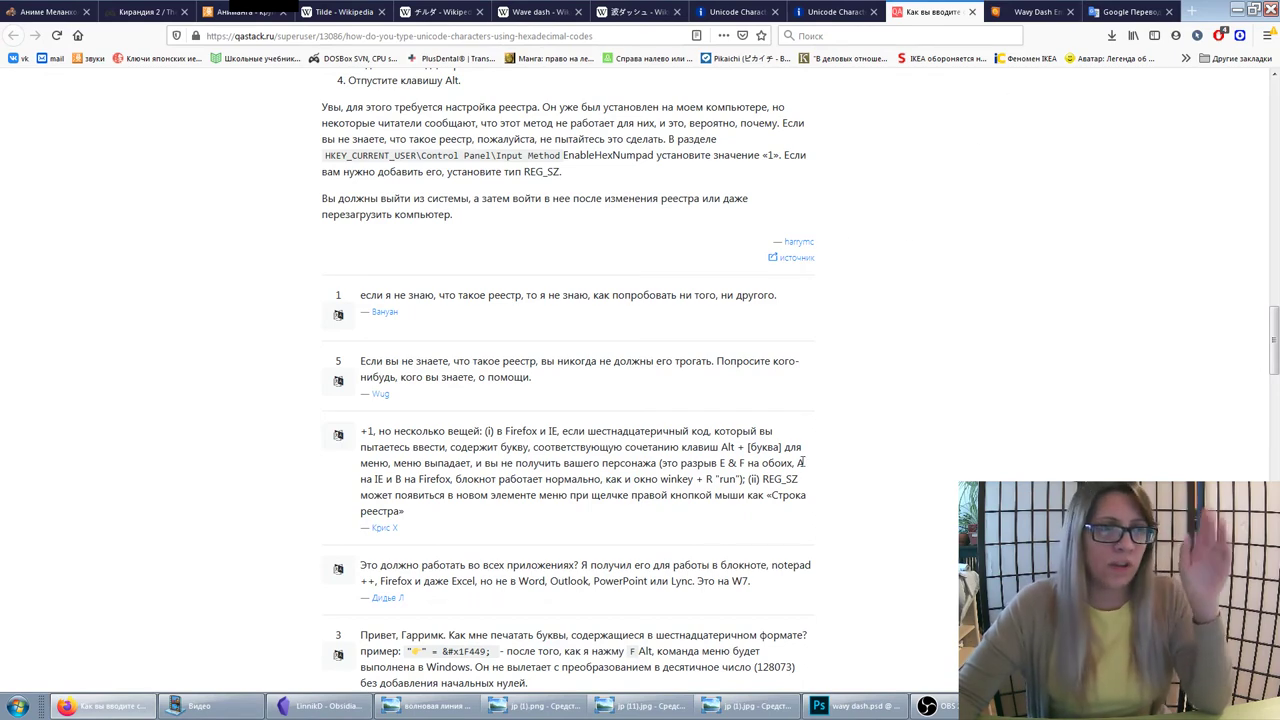
Bring the Photoshop document back to the front to continue the second symbol row
click(835, 706)
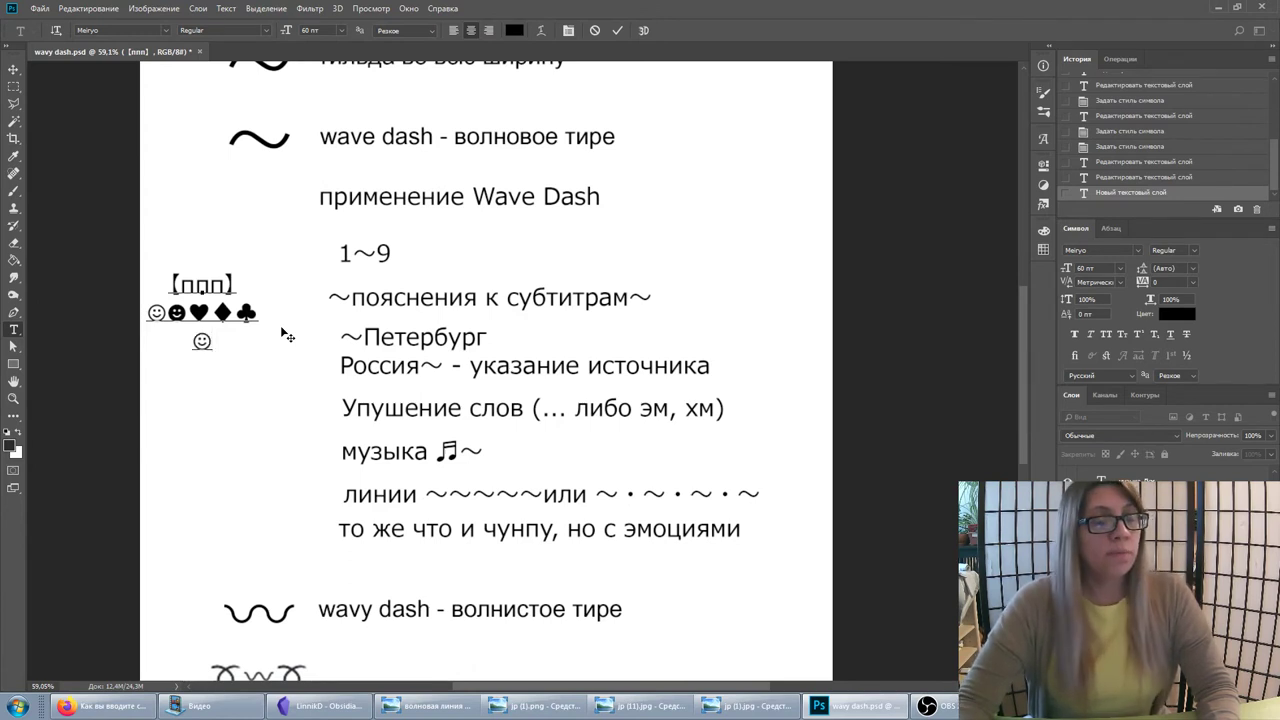
Add ☻♥♦ after the smiley in the second symbol row, then return to the qastack answer
text(☻)
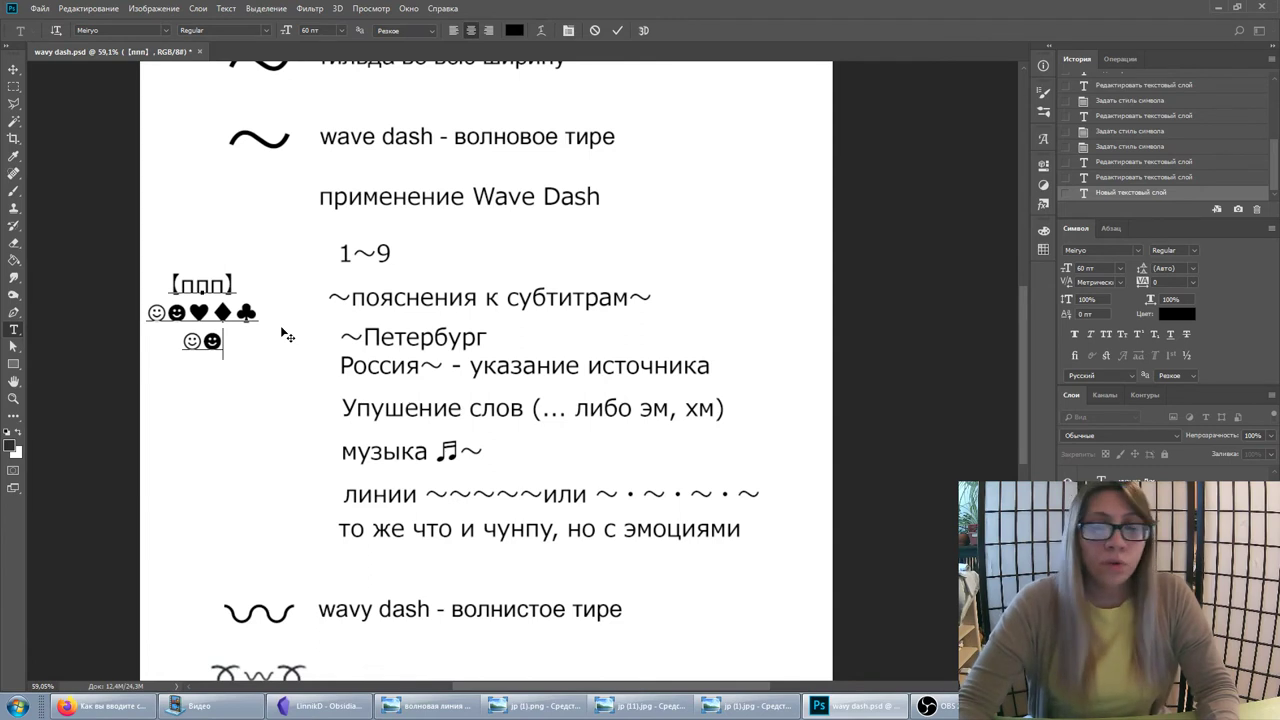
text(♥)
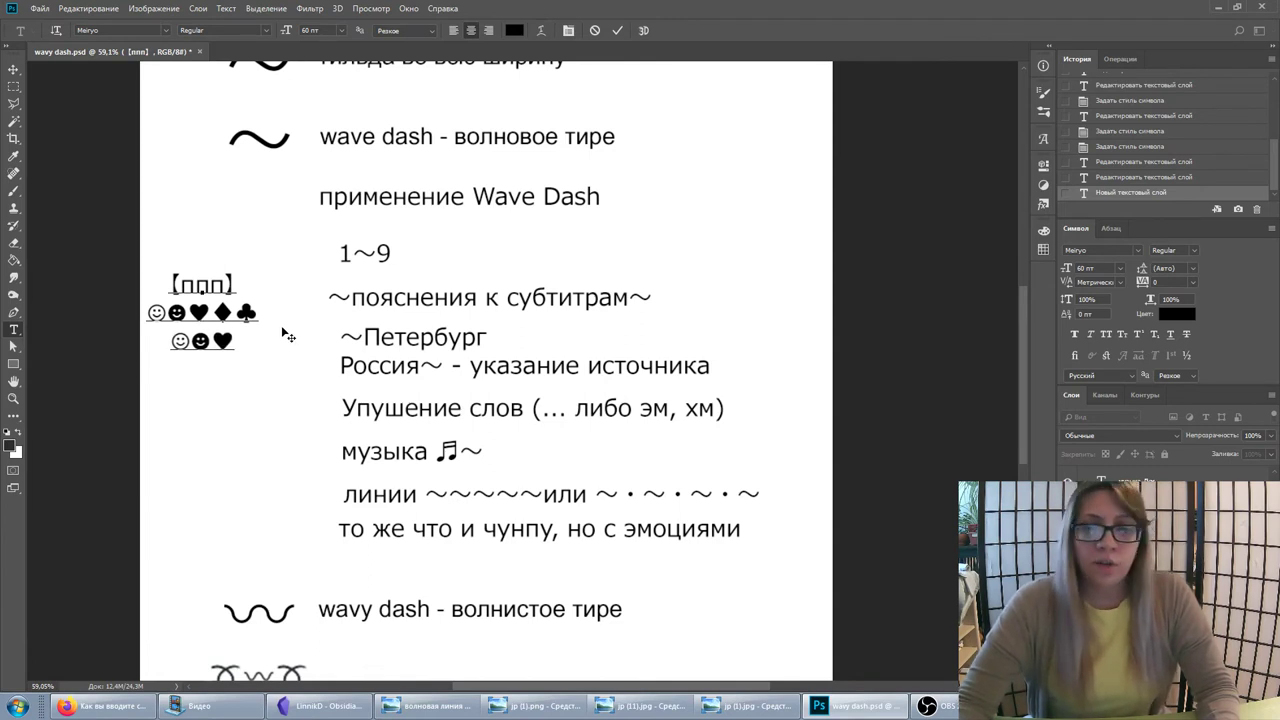
text(♦)
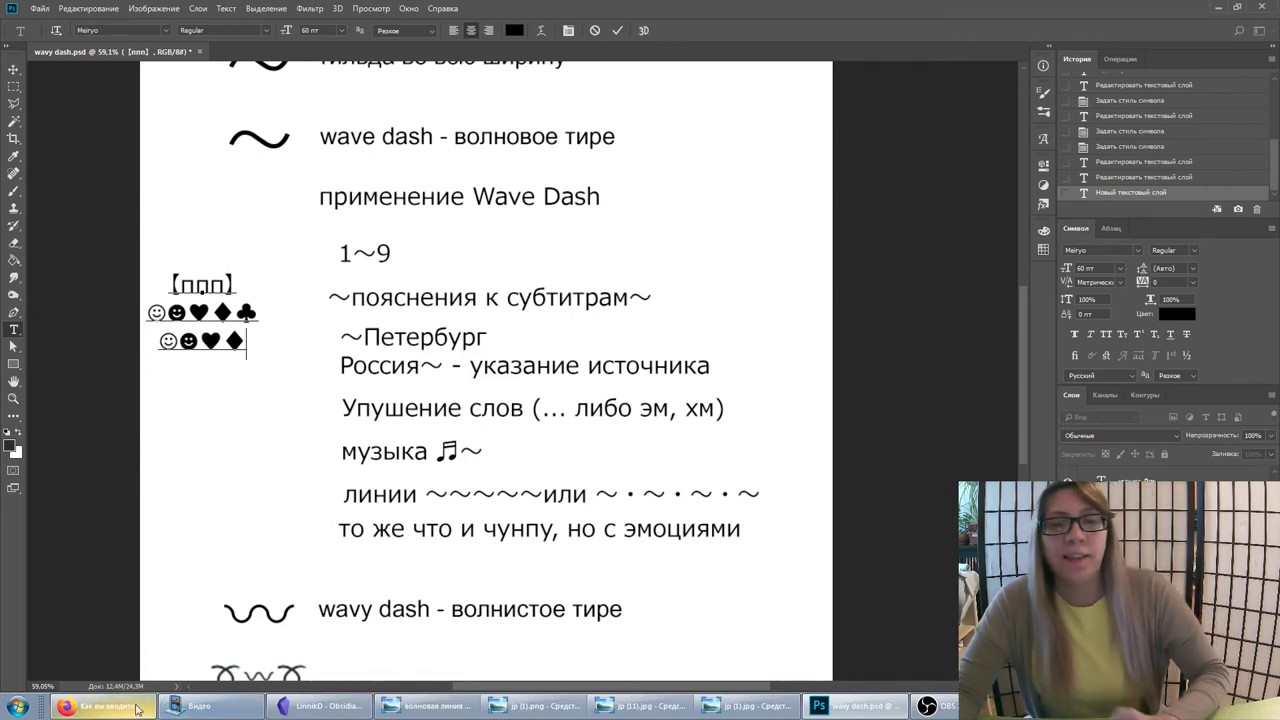
click(137, 709)
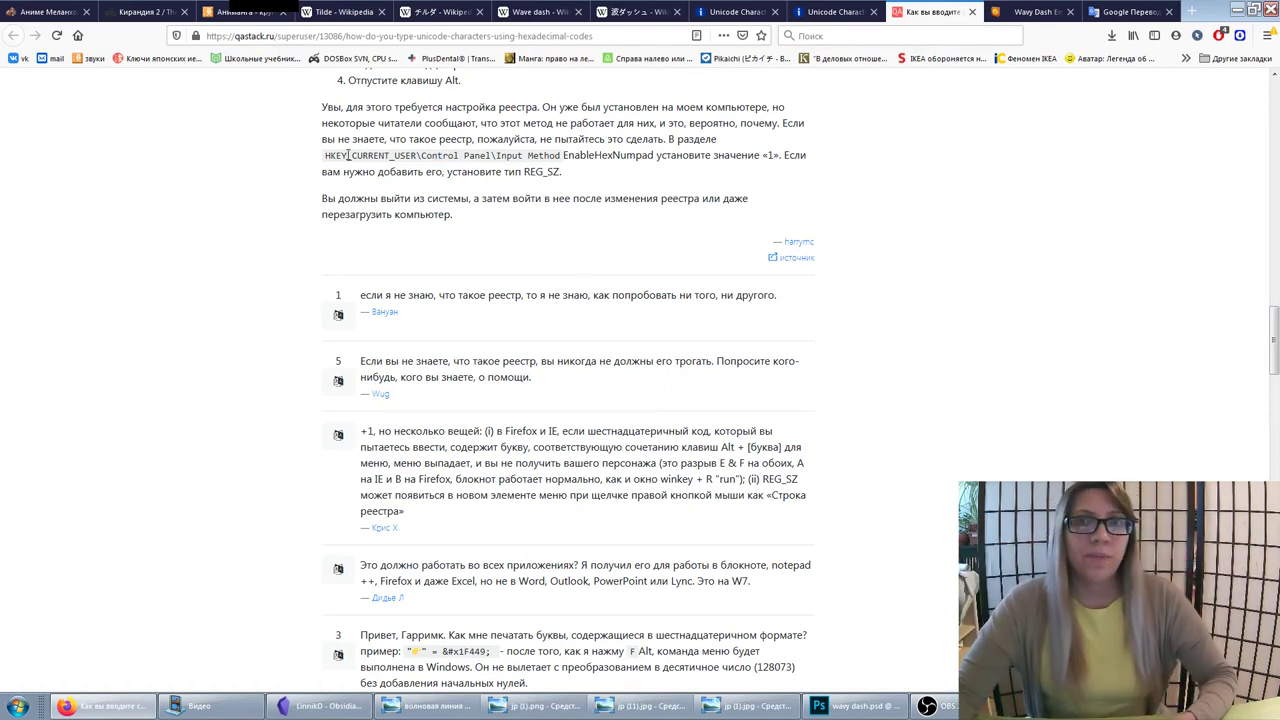
Scroll the qastack answer to the Alt + hex steps, then view the WAVE DASH page
scroll(350, 160, up, 3)
scroll(395, 233, down, 2)
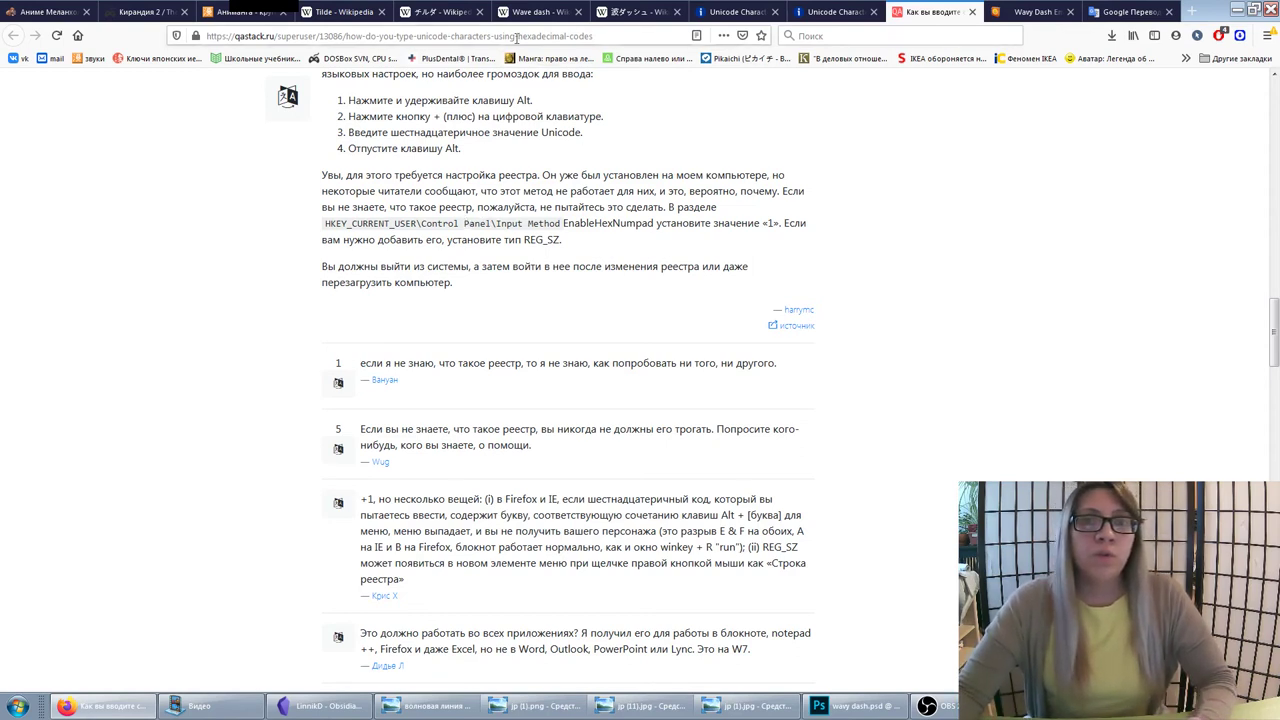
click(738, 11)
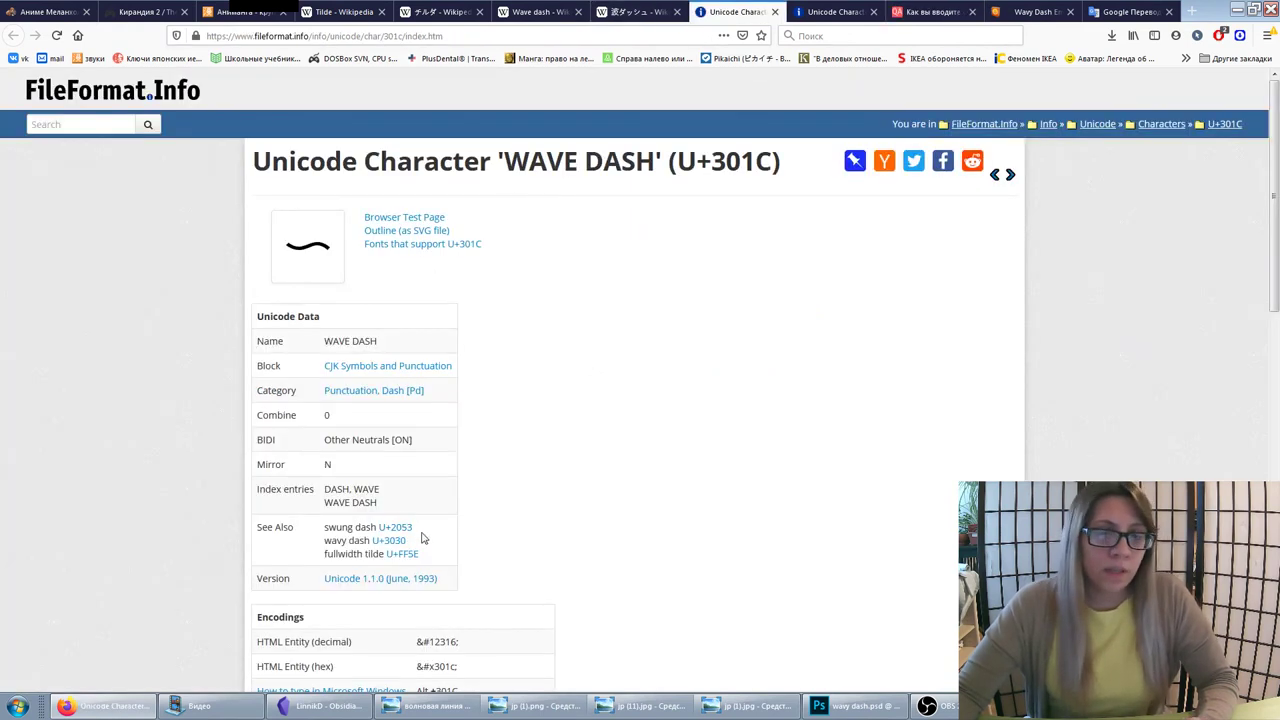
Check the WAVE DASH U+301C encodings, then return to the qastack answer's registry note
scroll(421, 518, down, 3)
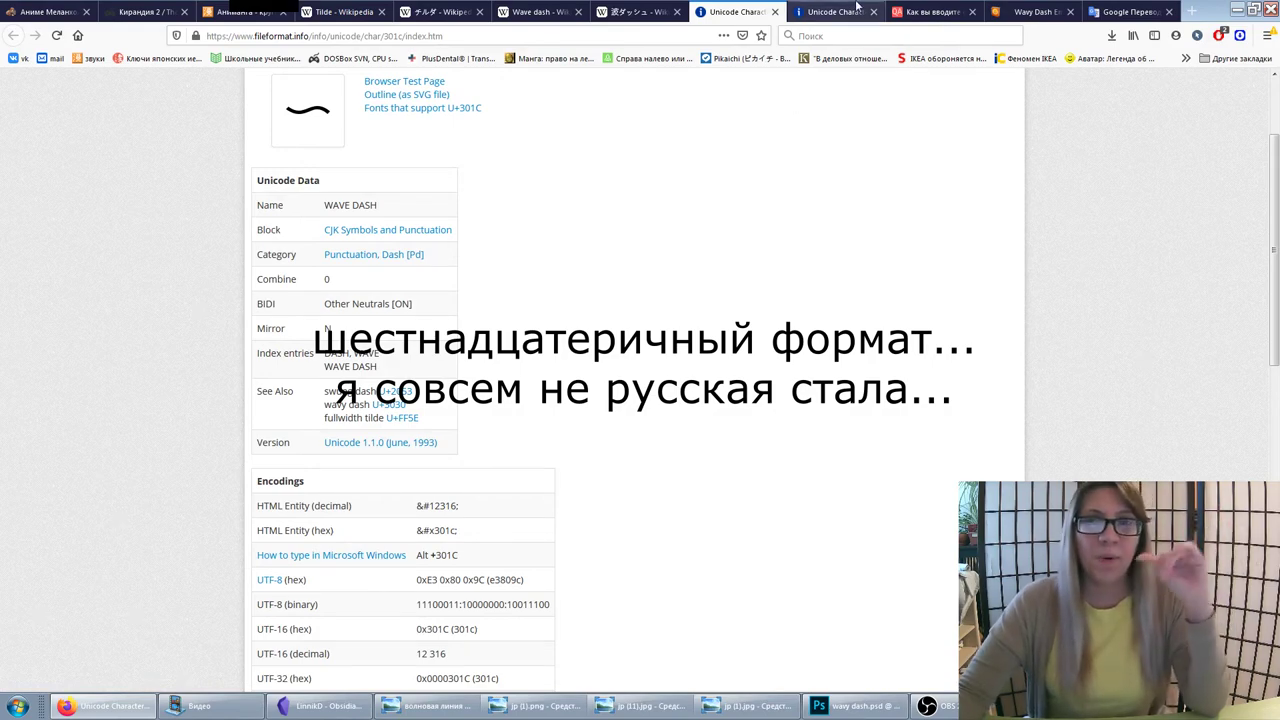
click(933, 11)
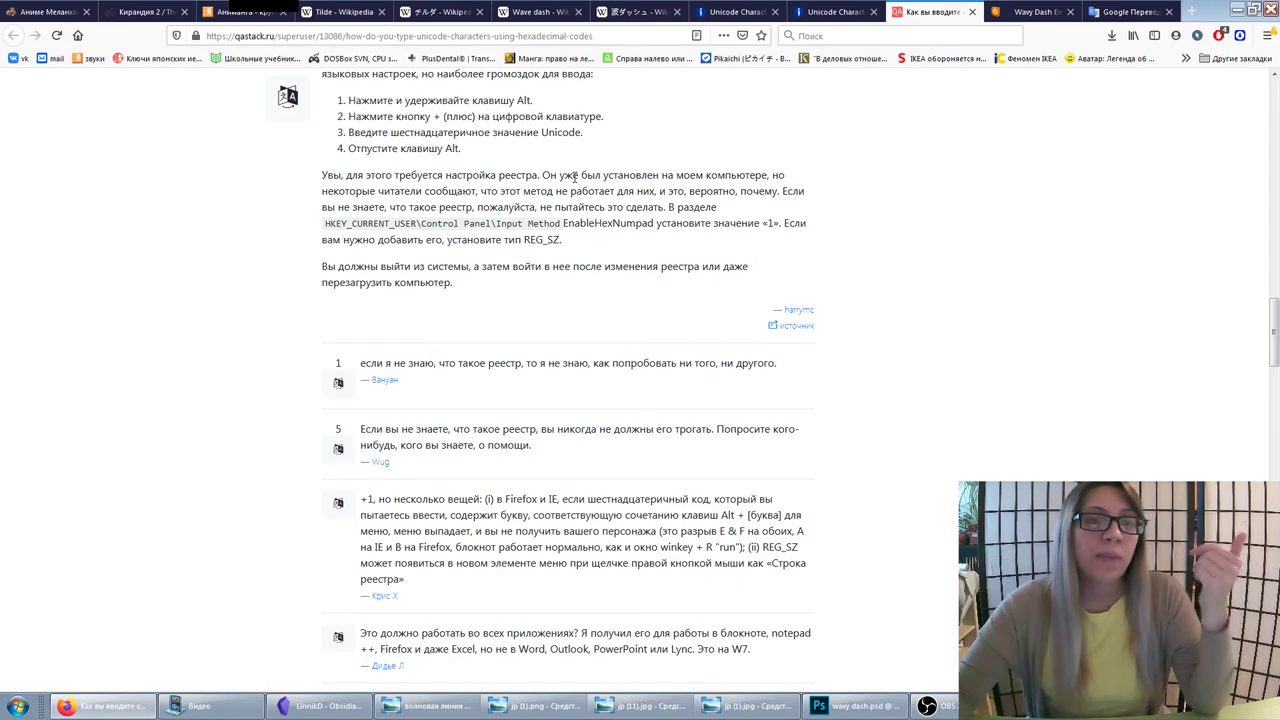
scroll(465, 298, up, 1)
scroll(465, 298, up, 1)
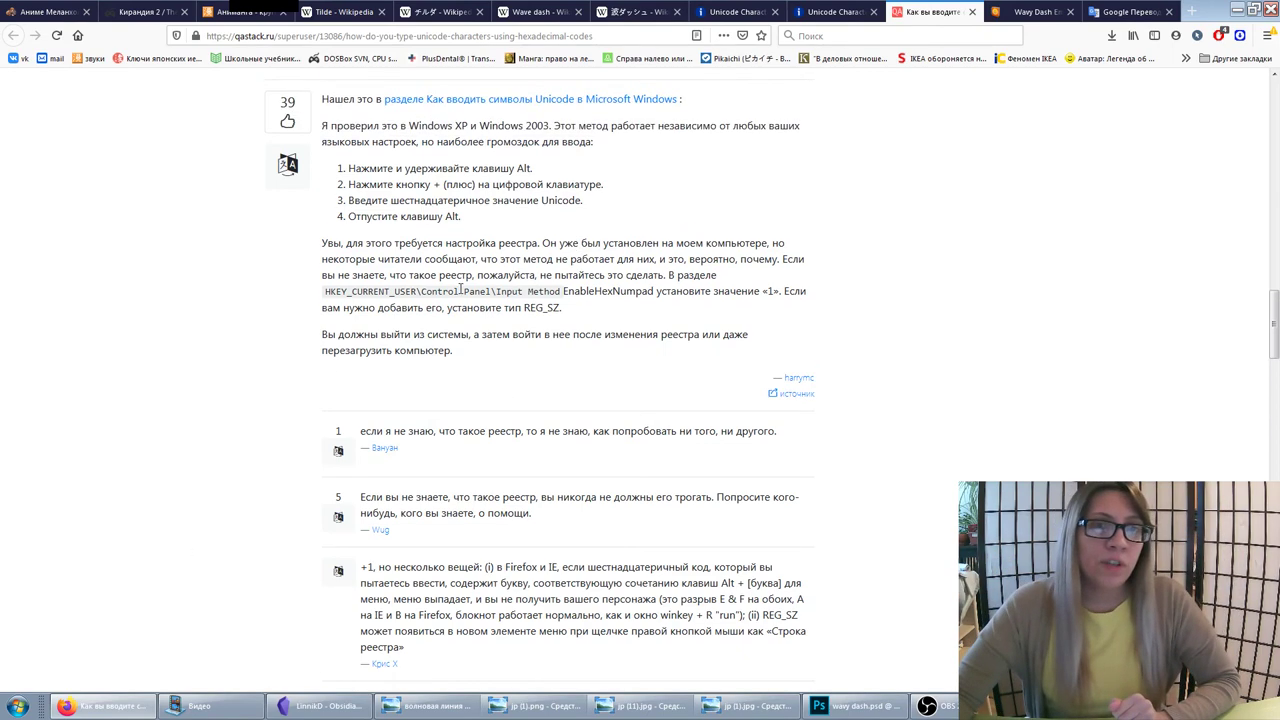
scroll(417, 234, down, 2)
Start a program search from the Start menu and clear the mistyped text
click(27, 708)
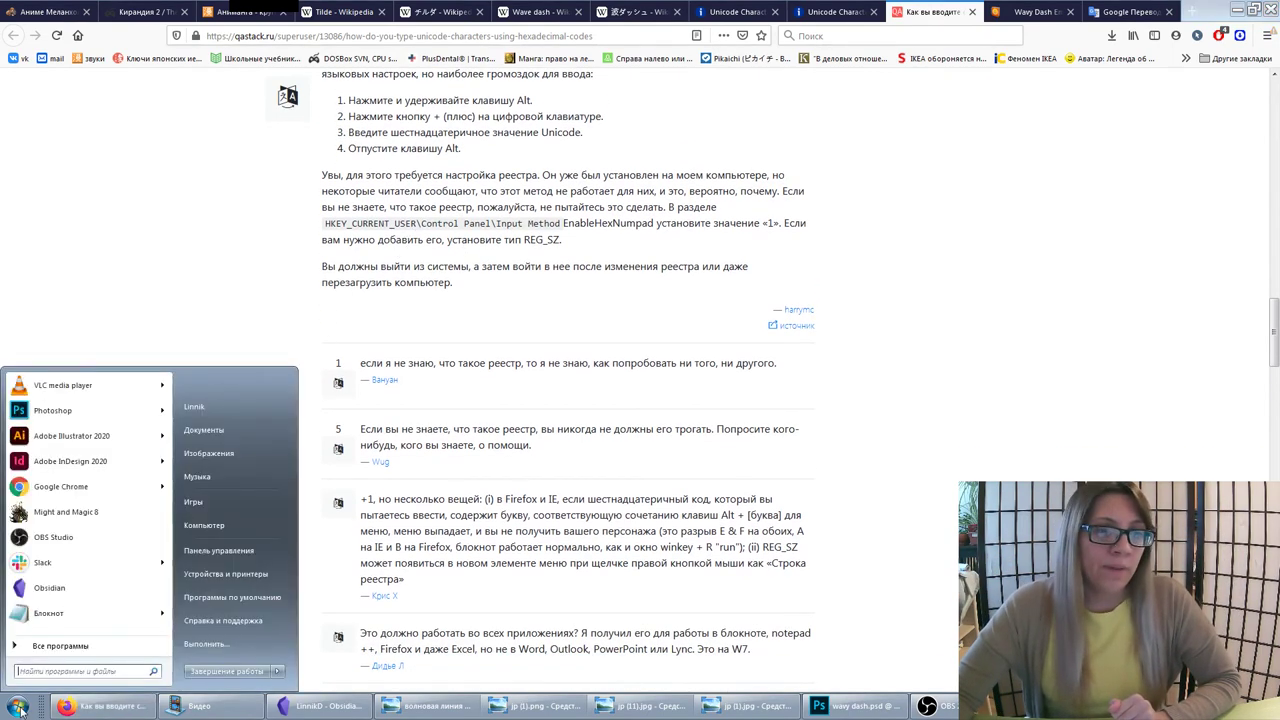
text(куп)
key(BackSpace)
key(BackSpace)
key(BackSpace)
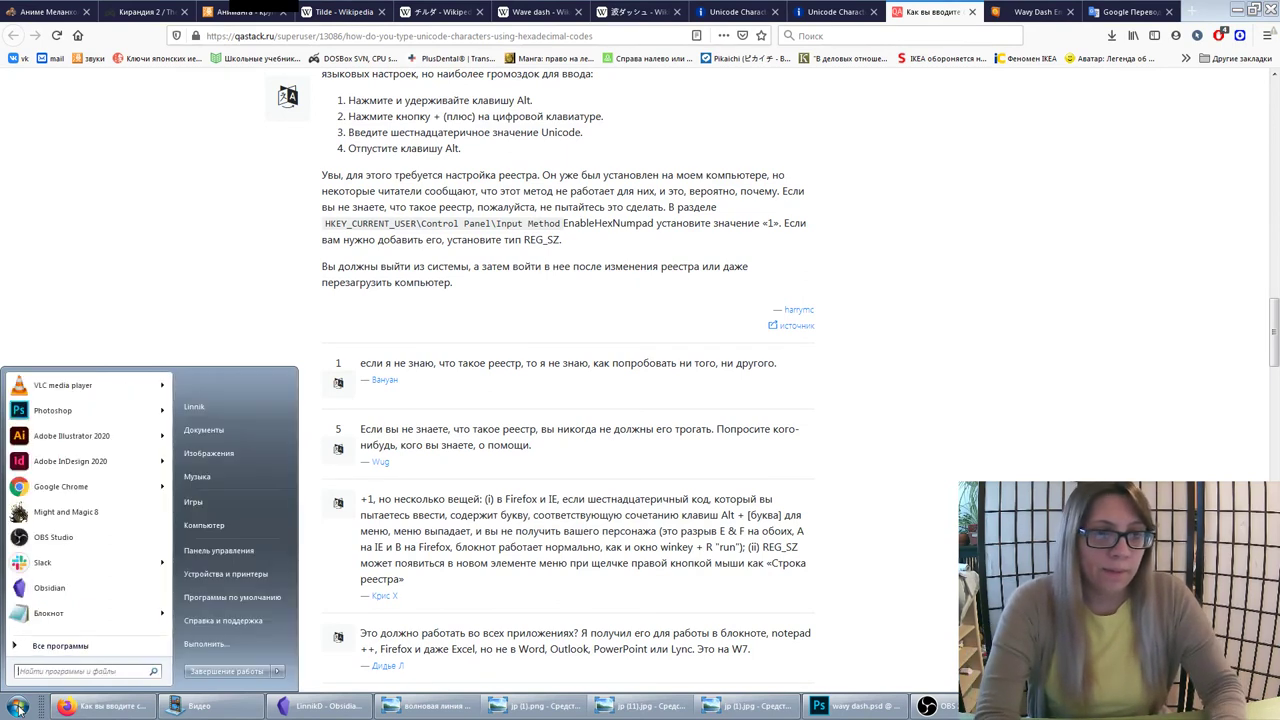
Launch the Registry Editor and collapse its tree back to HKEY_CURRENT_USER
text(reg)
text(it)
key(Return)
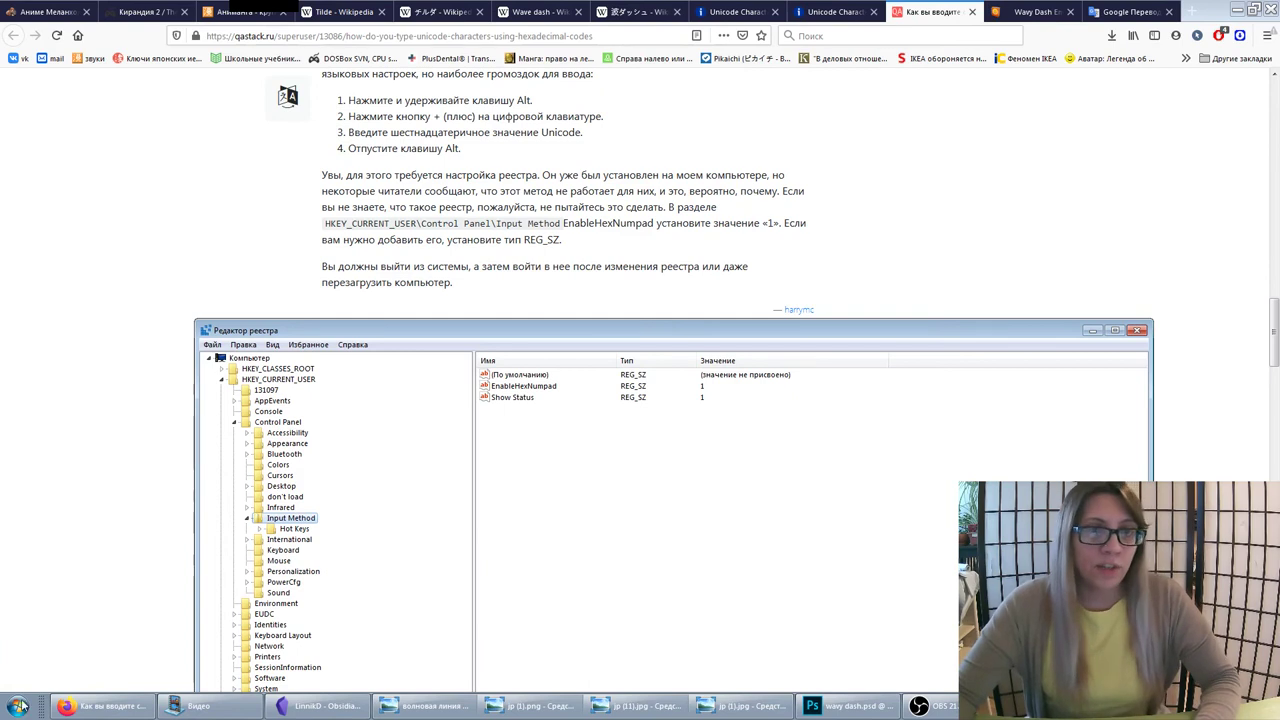
click(246, 518)
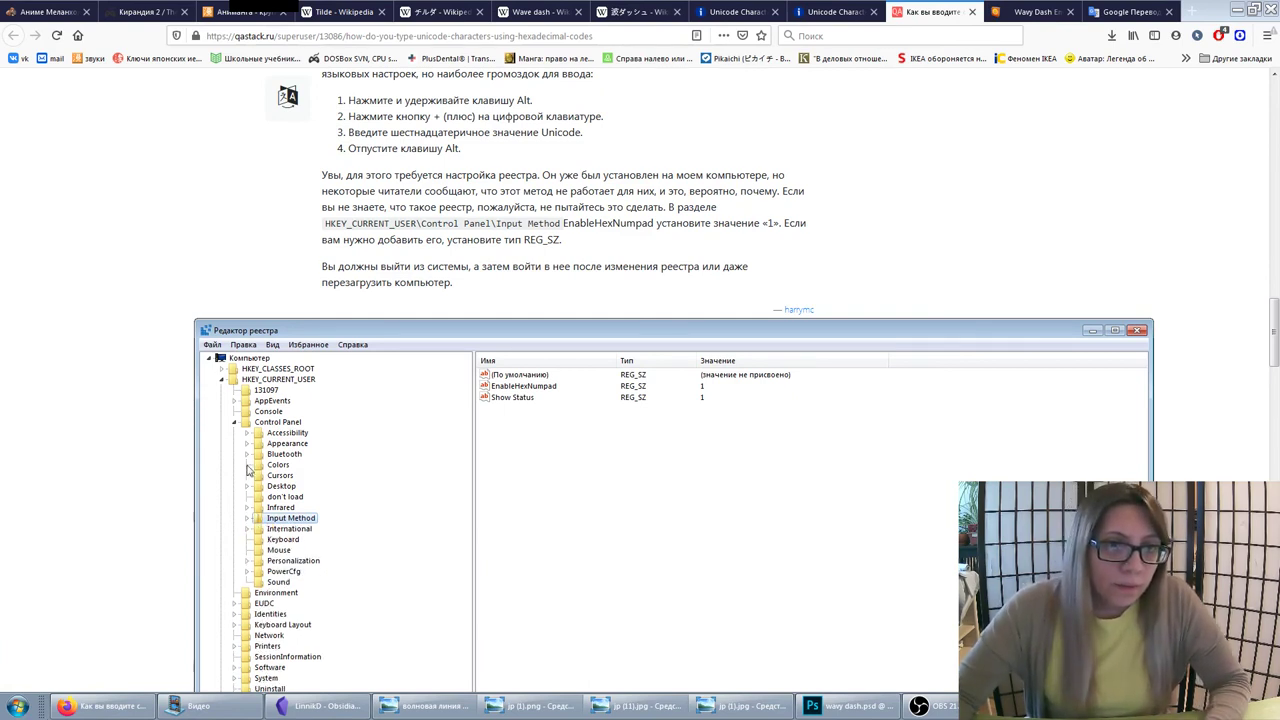
click(234, 422)
click(222, 379)
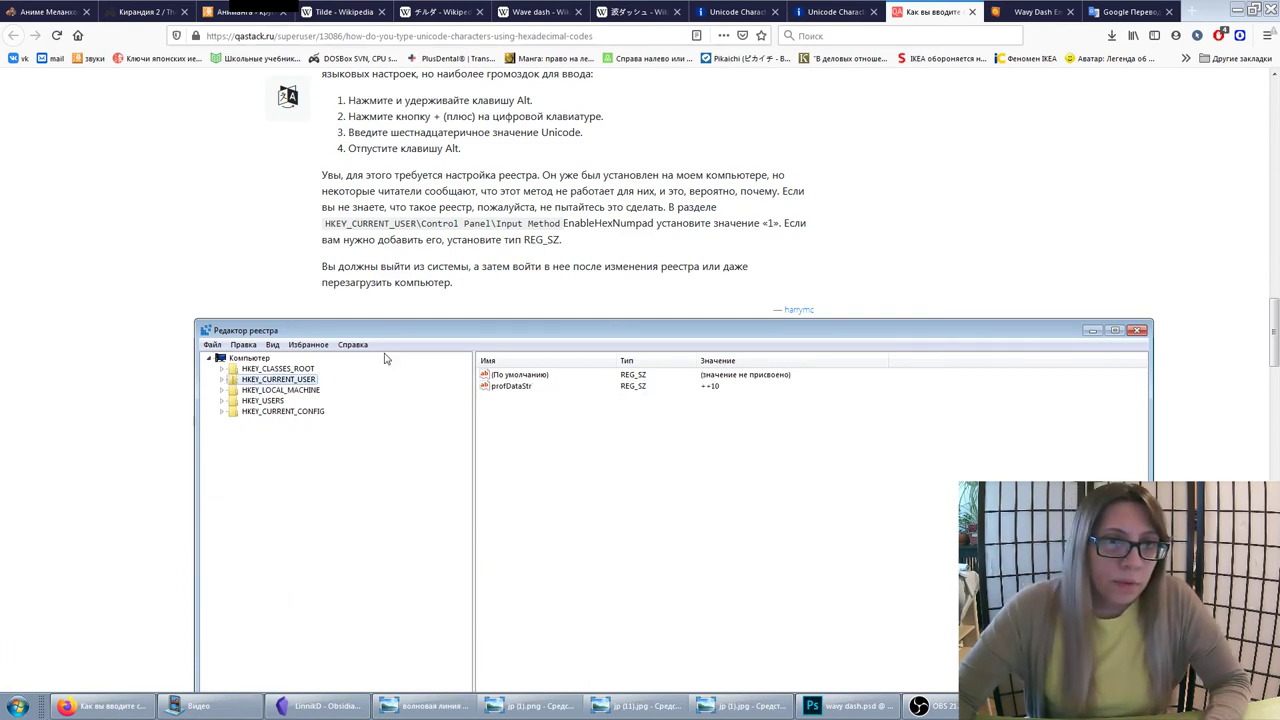
click(362, 237)
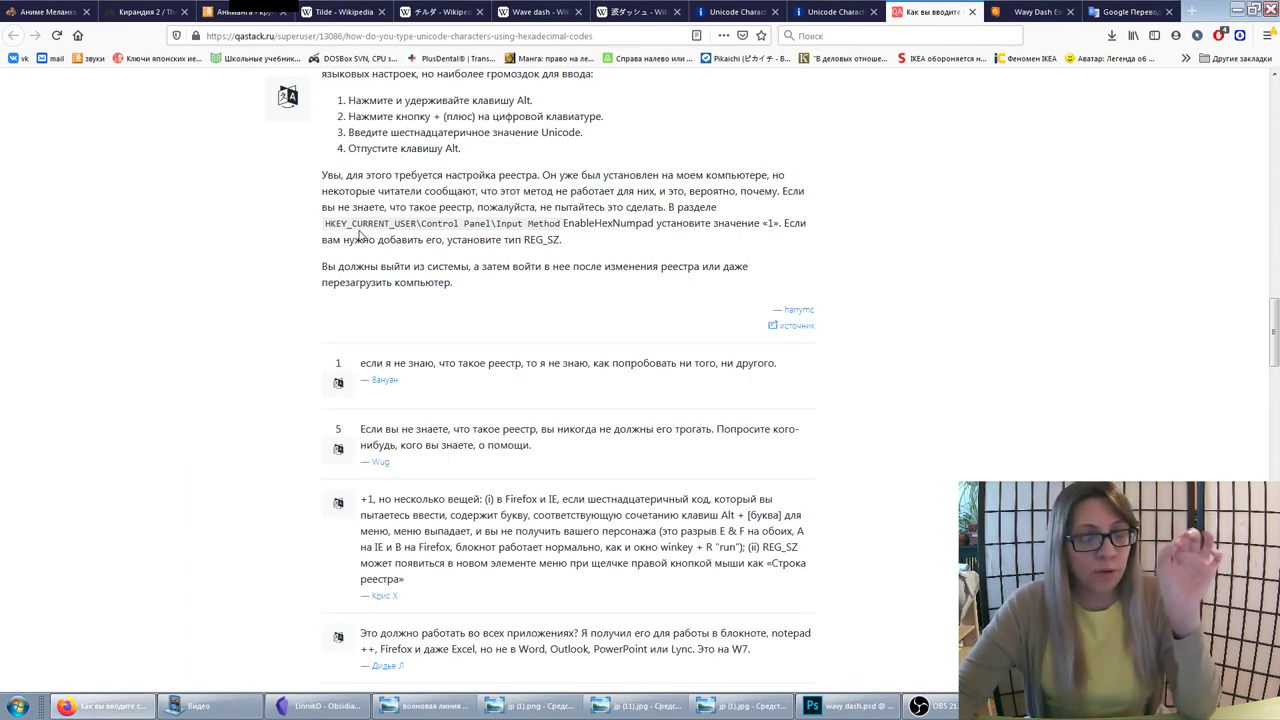
key(alt+Tab)
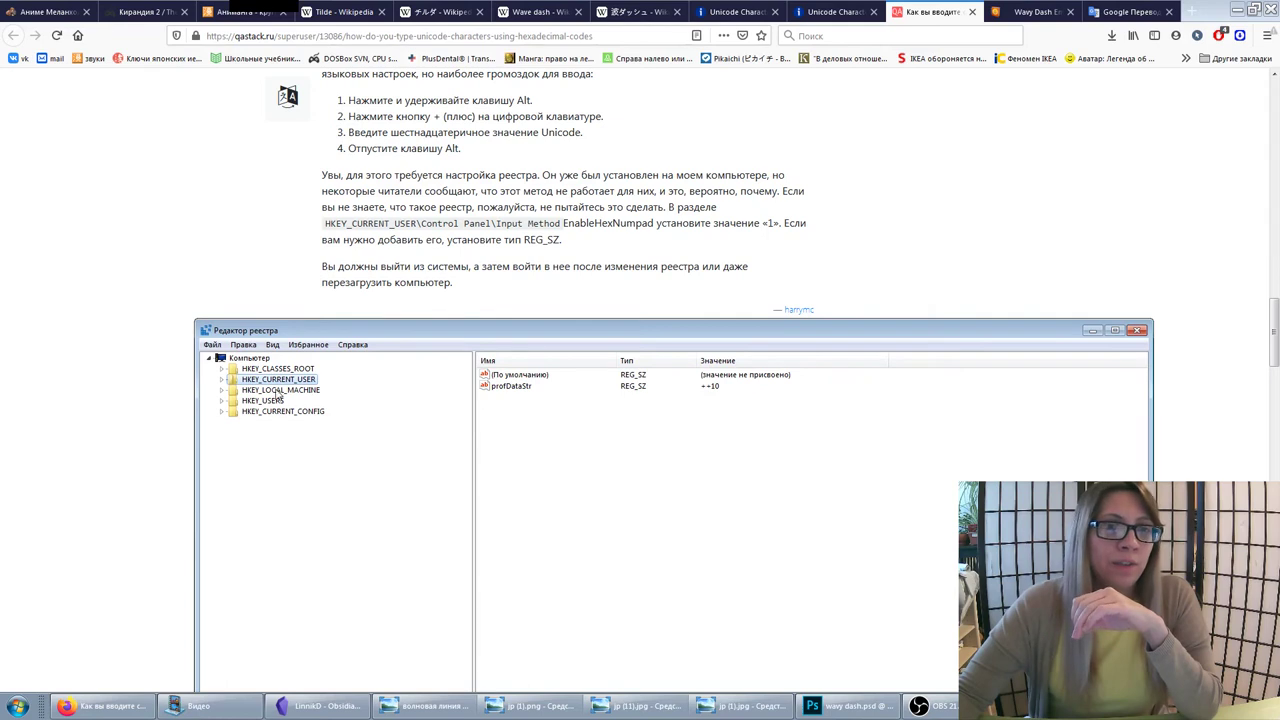
Expand HKCU > Control Panel > Input Method to show EnableHexNumpad set to 1
click(223, 381)
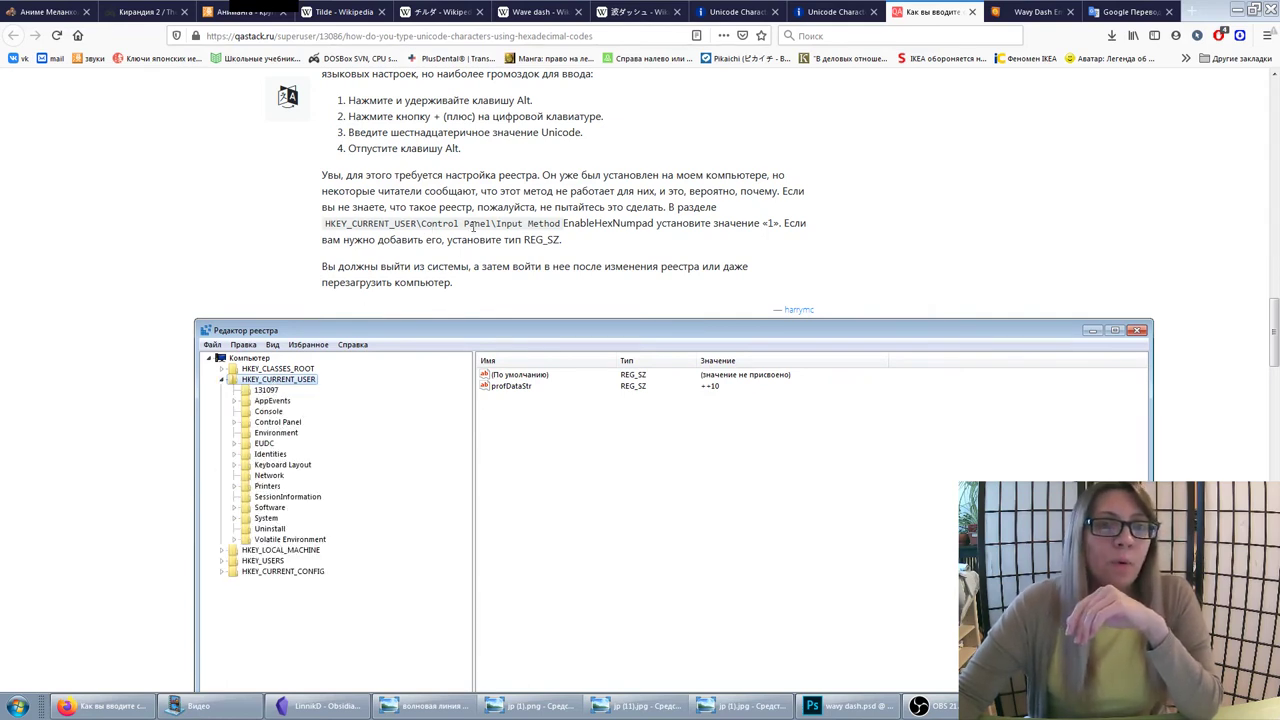
click(247, 427)
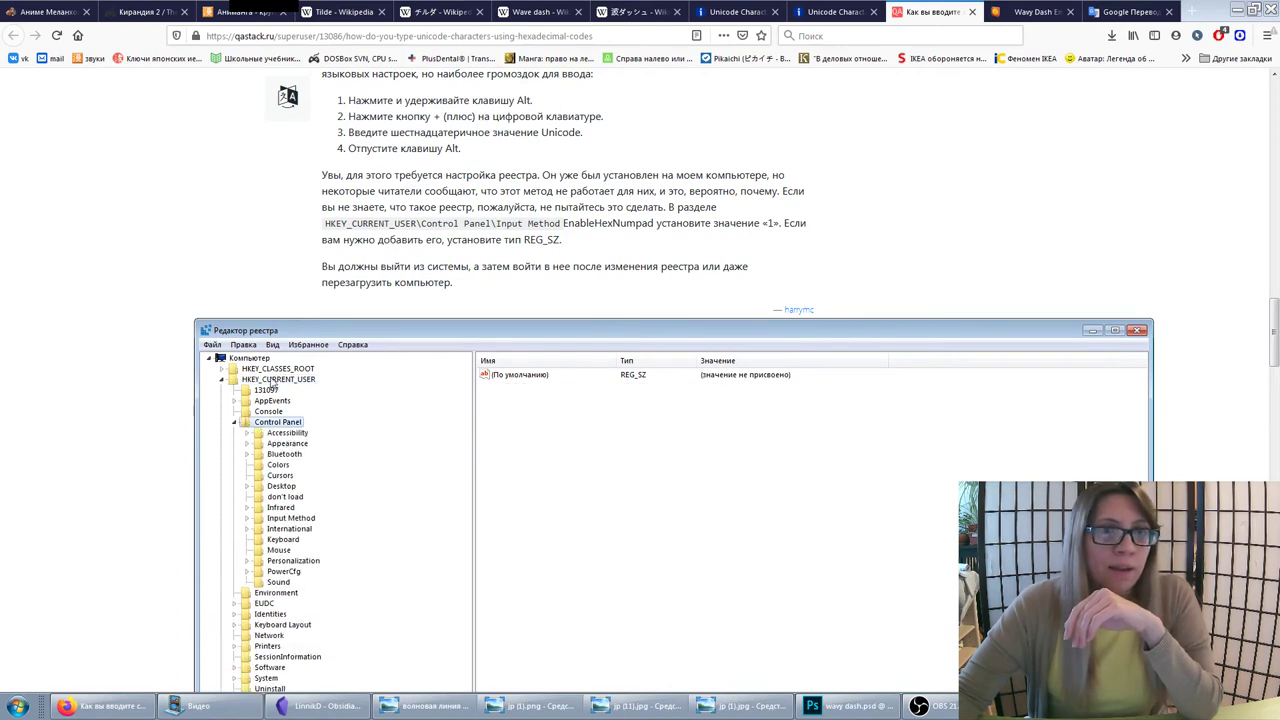
click(271, 520)
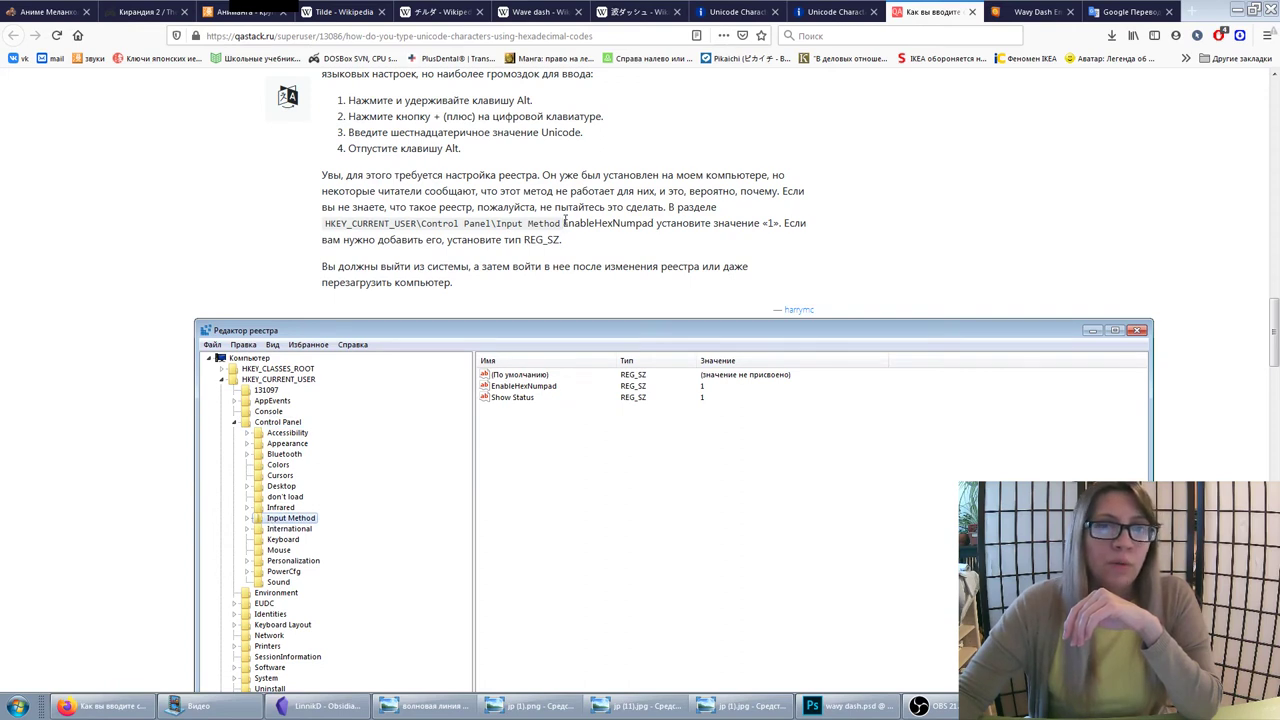
click(508, 388)
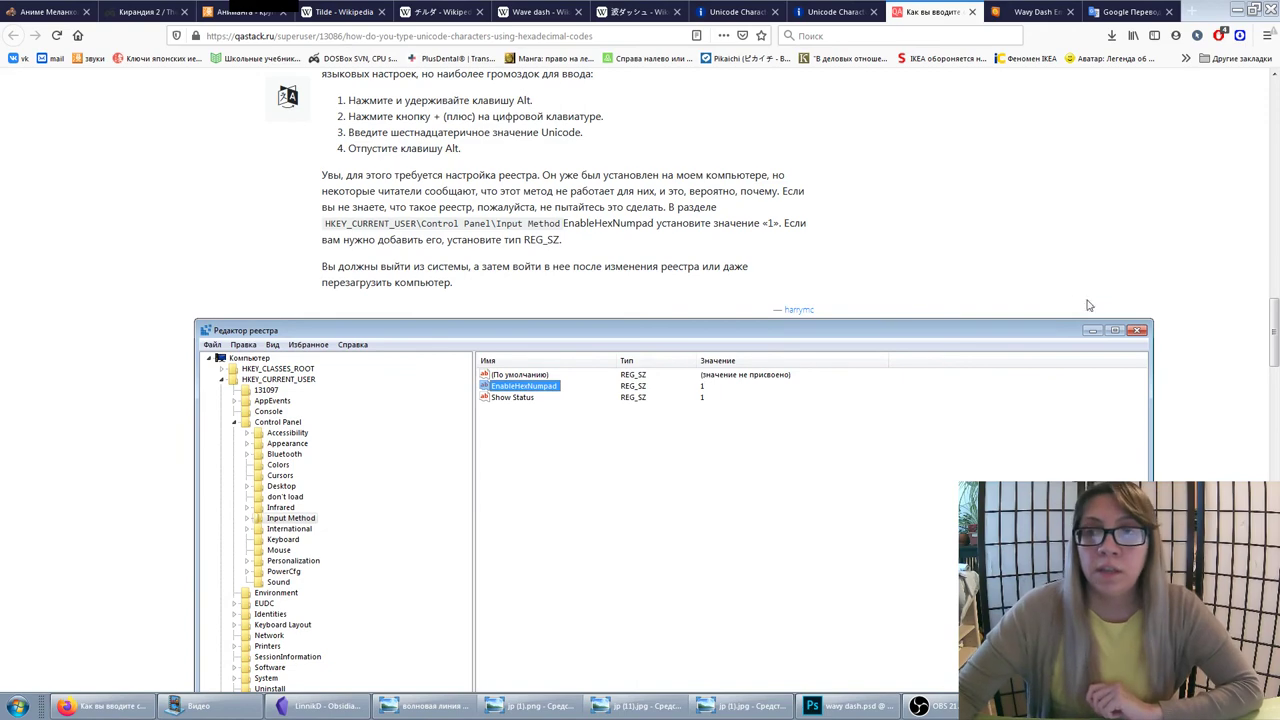
click(730, 11)
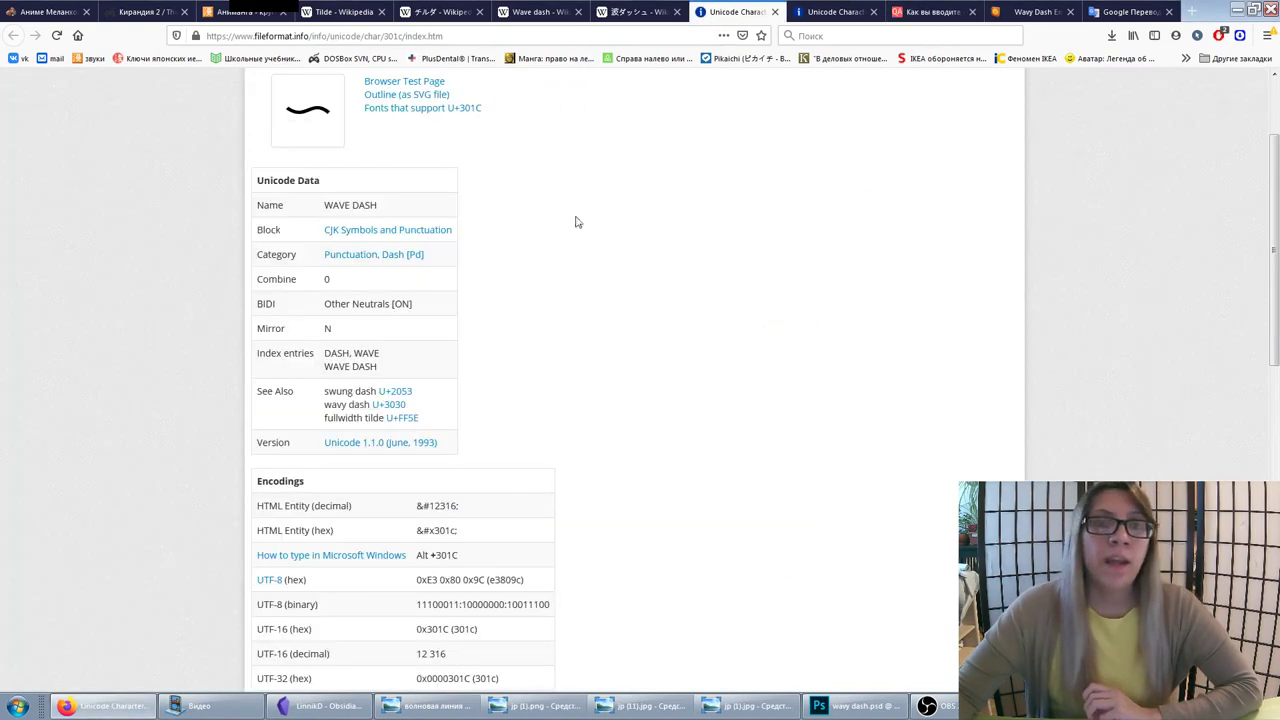
Scroll the WAVE DASH page to its heading and select the code 301C in the title
scroll(463, 343, up, 1)
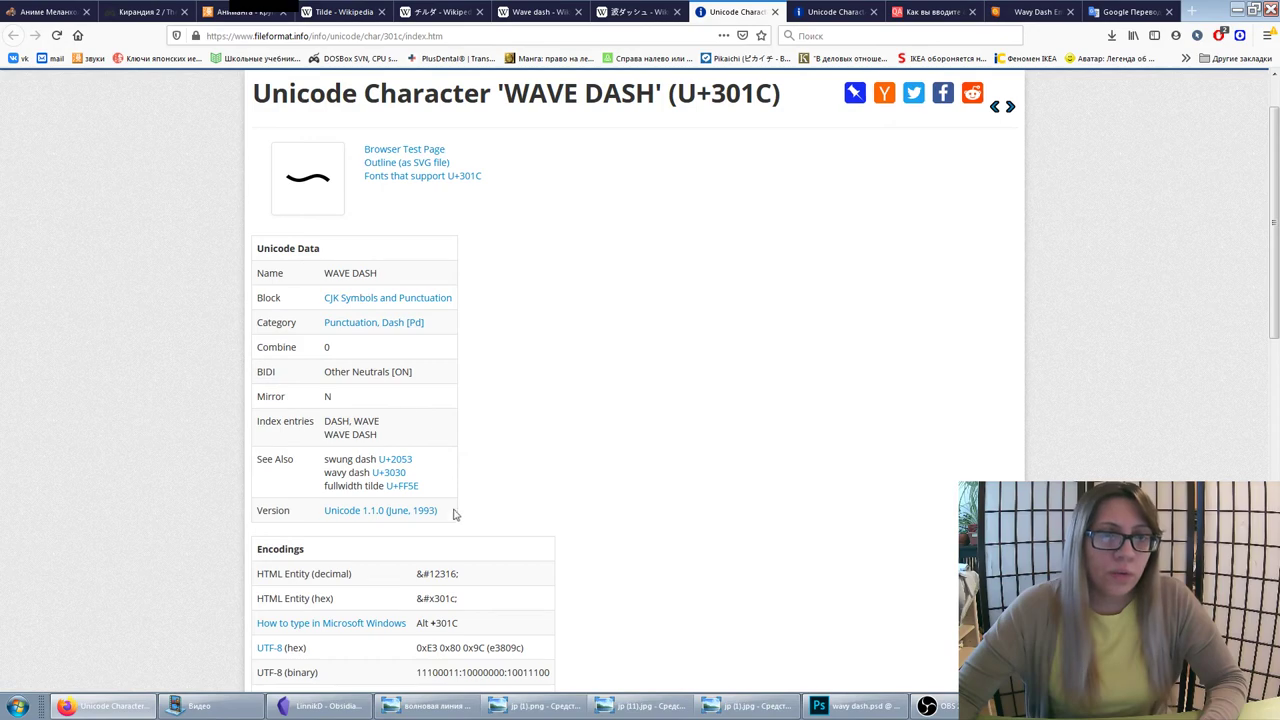
scroll(400, 495, down, 3)
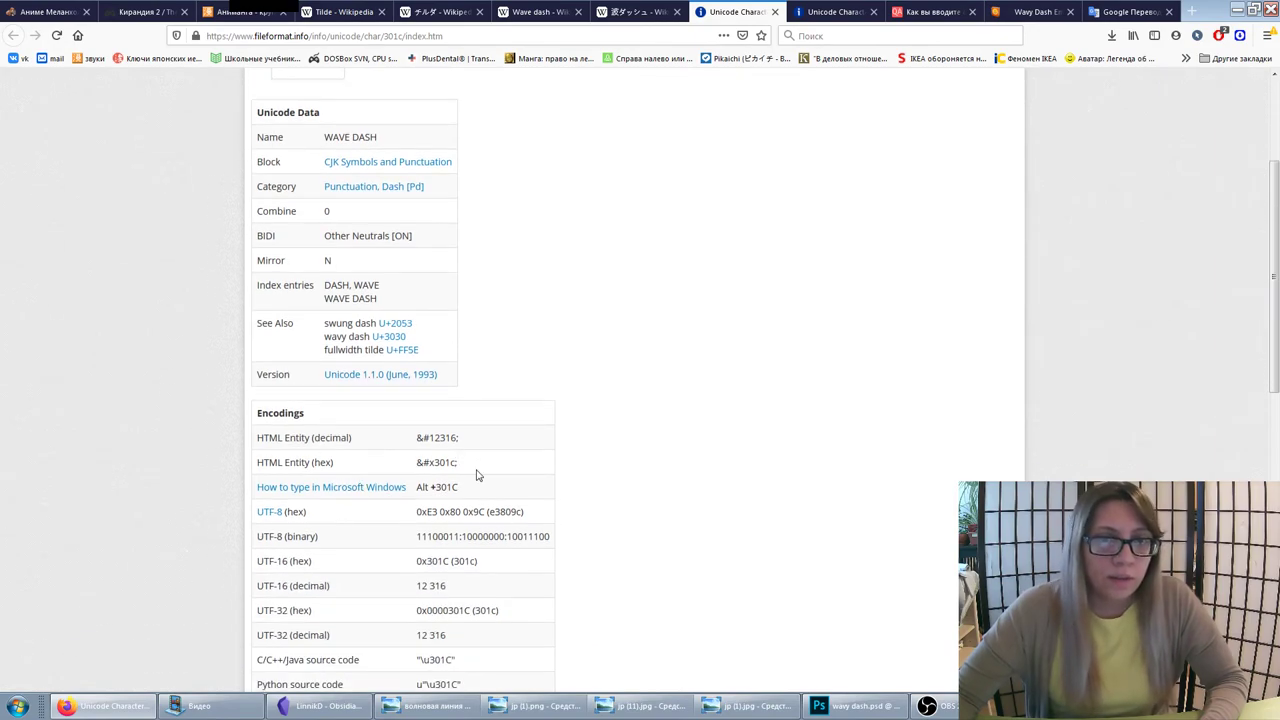
click(462, 474)
scroll(458, 441, up, 5)
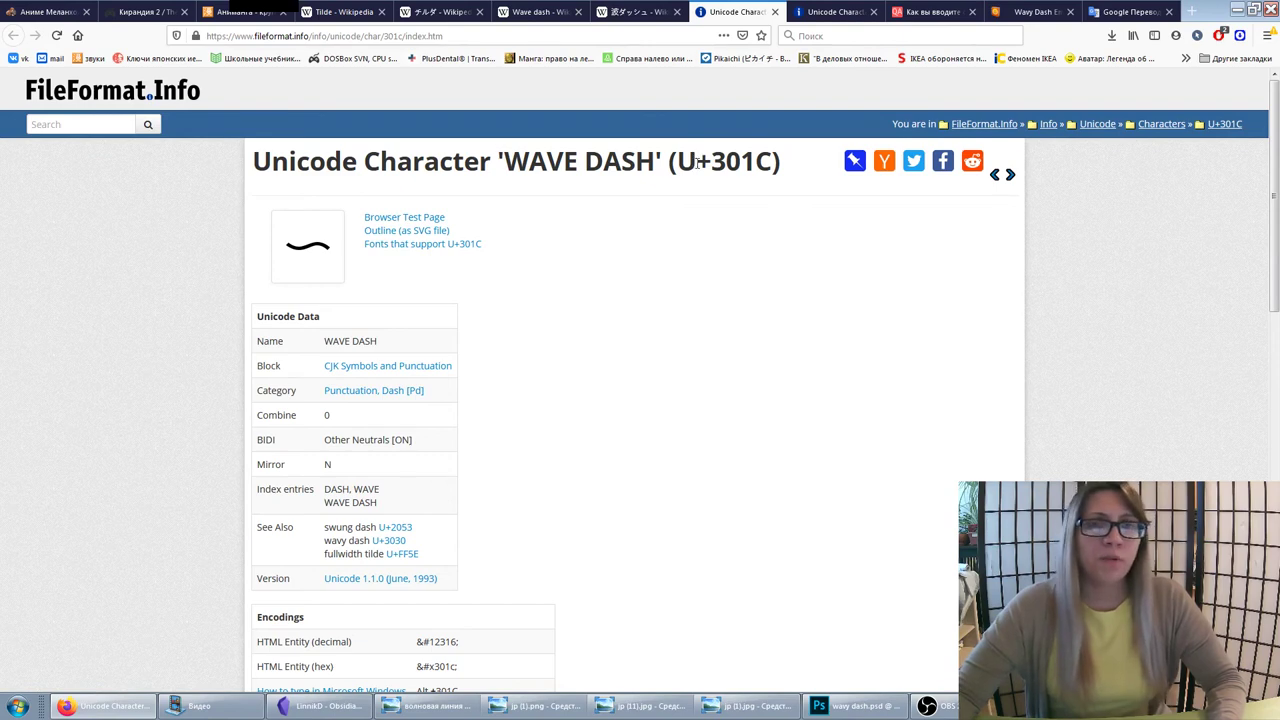
drag(697, 162, 782, 170)
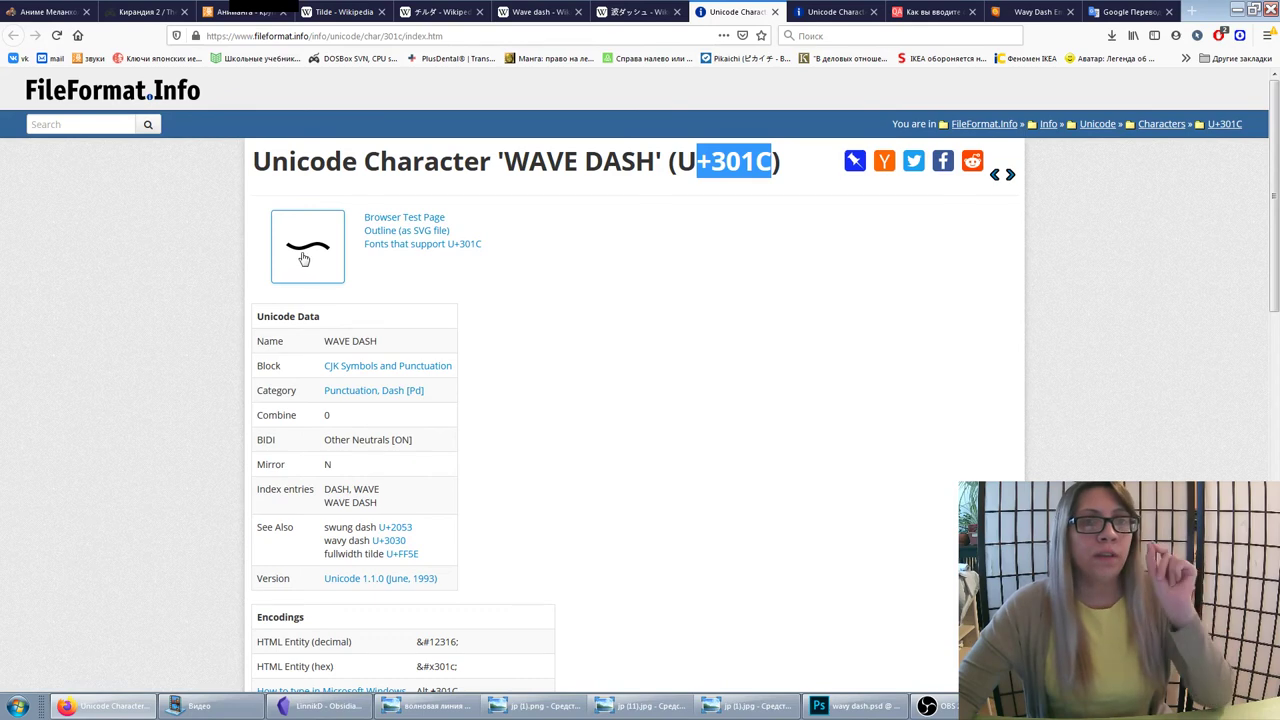
Paste a wave dash 〜 followed by a wavy dash 〰 onto a new symbol line
click(845, 706)
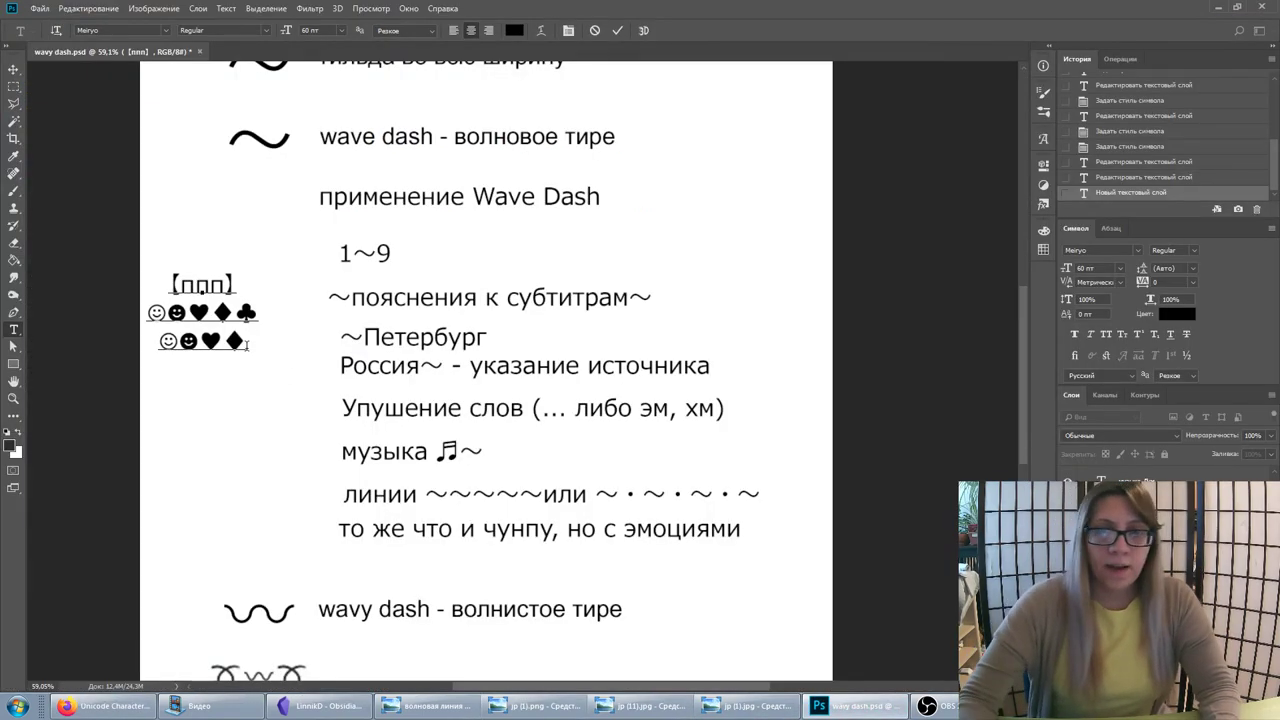
key(ctrl+v)
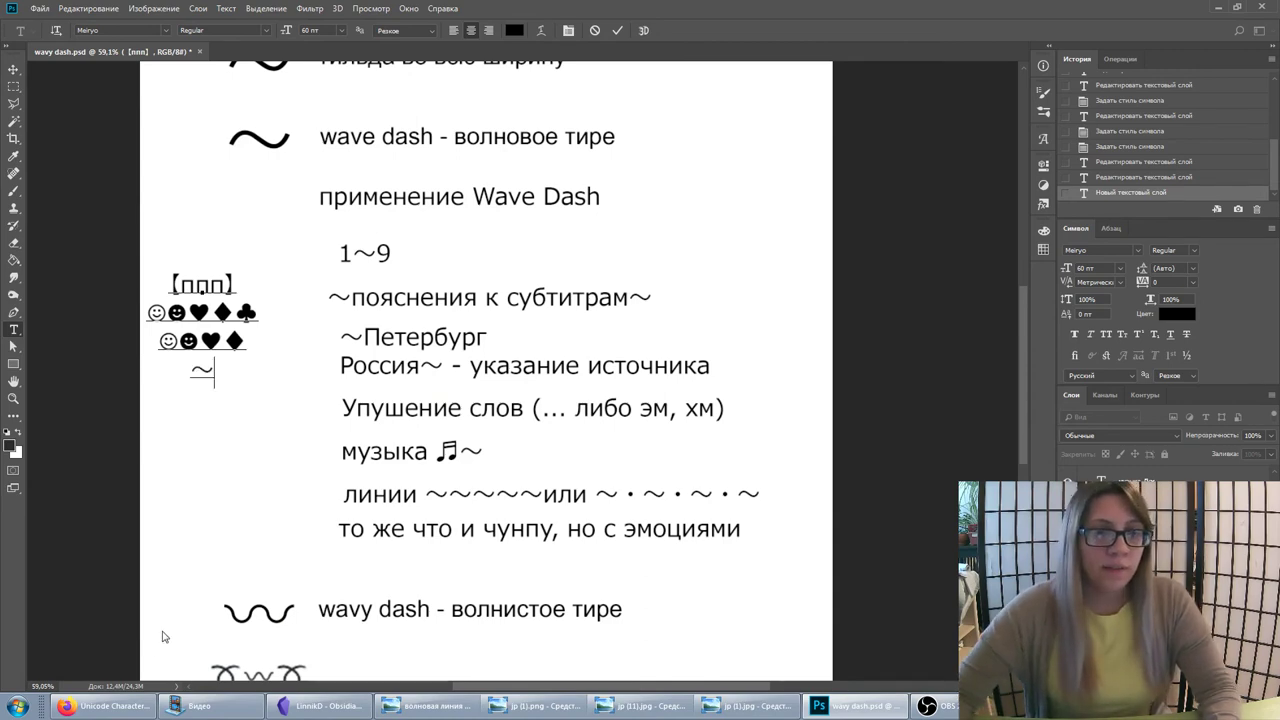
click(105, 706)
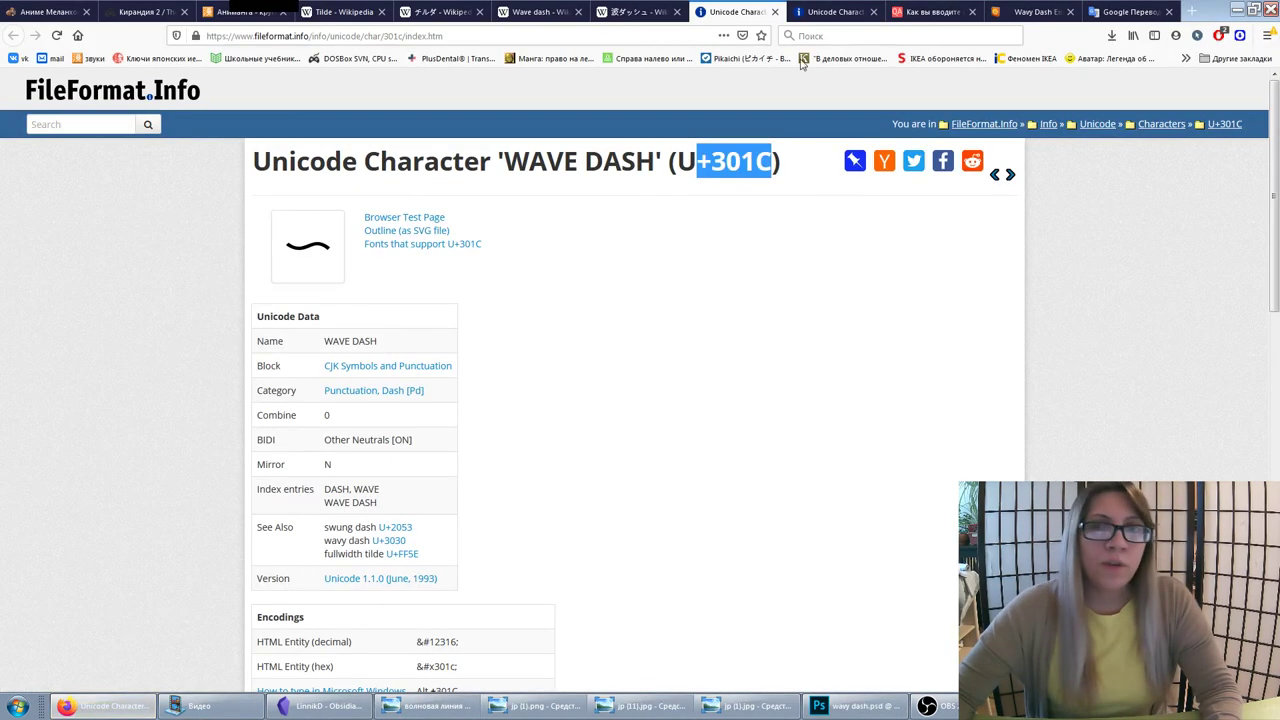
click(826, 19)
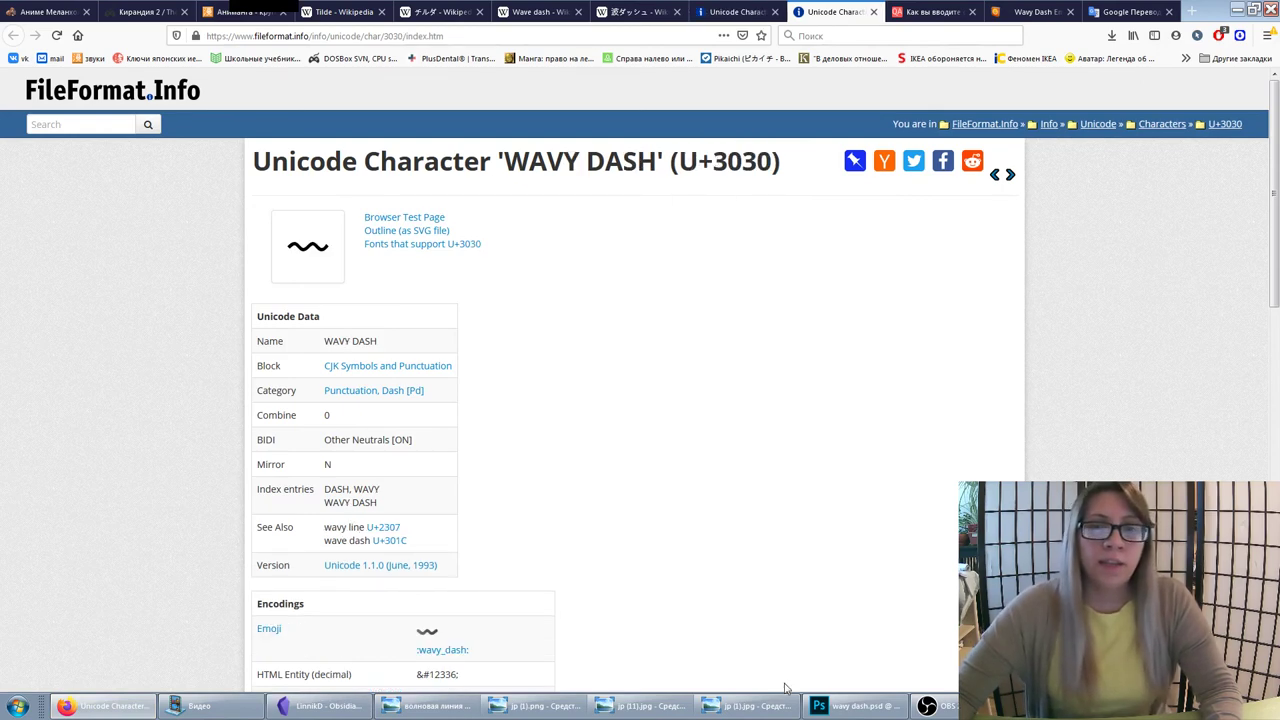
click(850, 706)
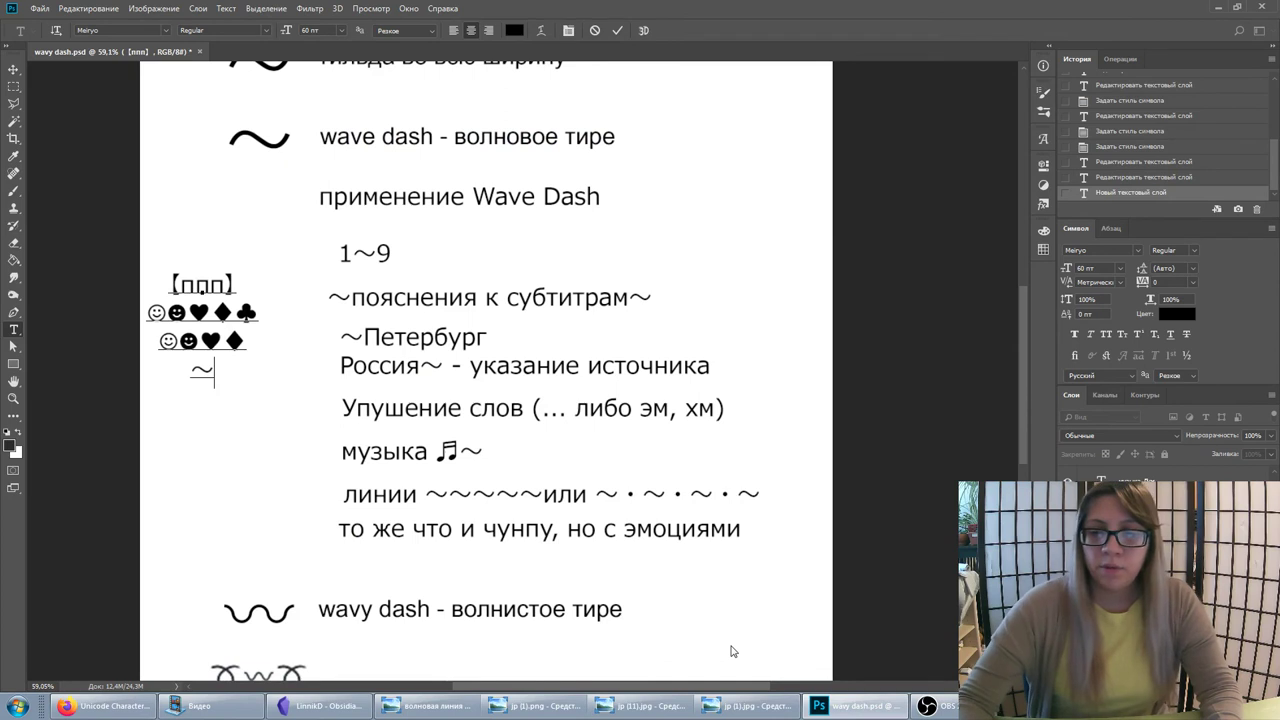
text(〰)
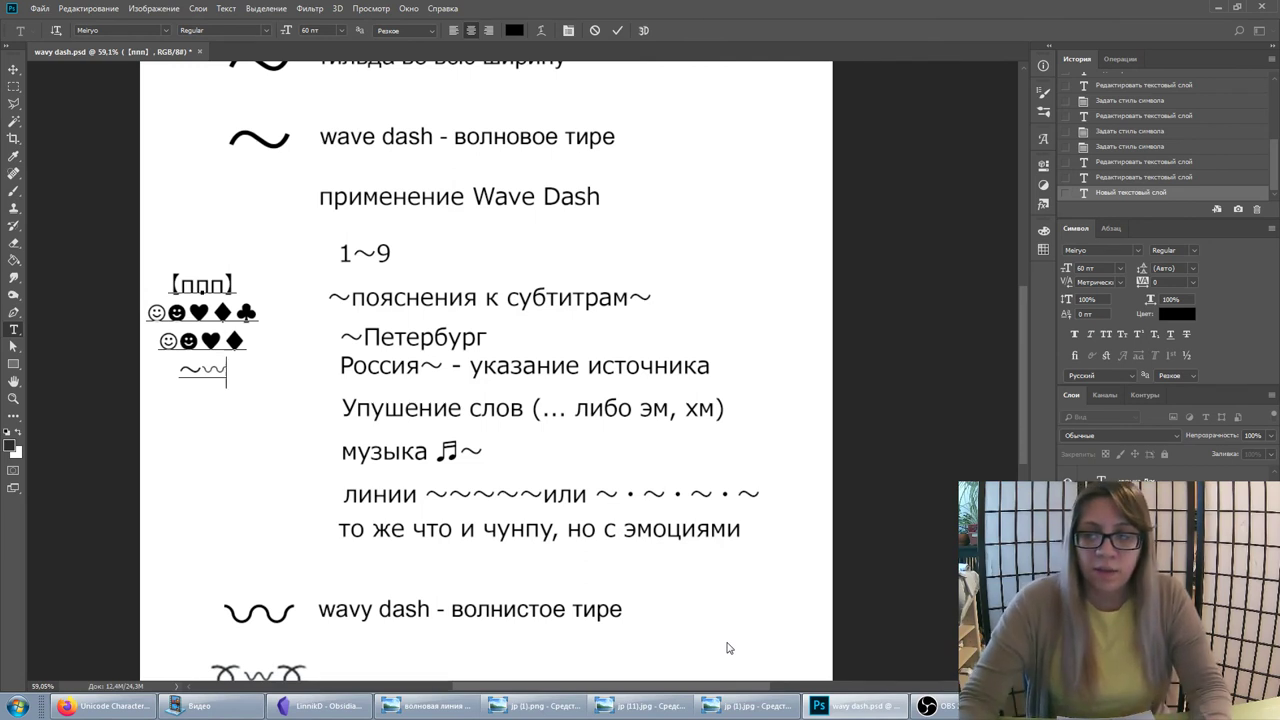
Add the ♪♬♡ line below and commit the symbol text
text(♥)
key(BackSpace)
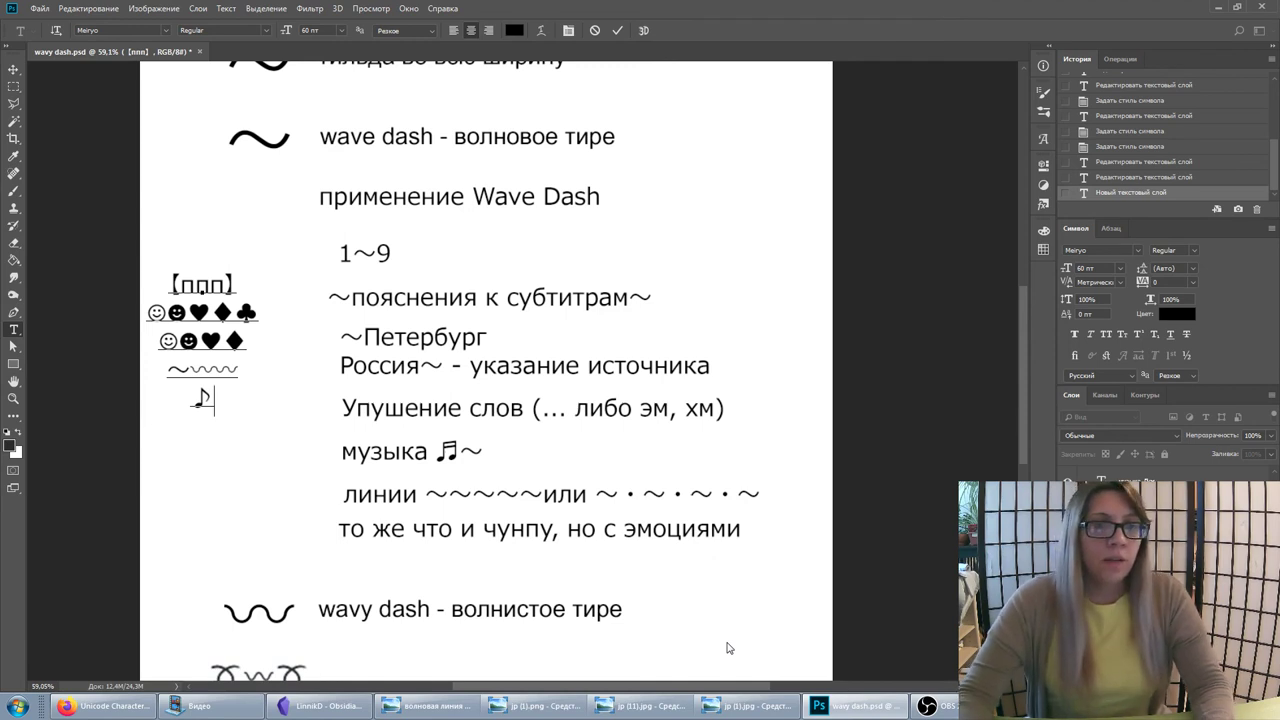
text(♬)
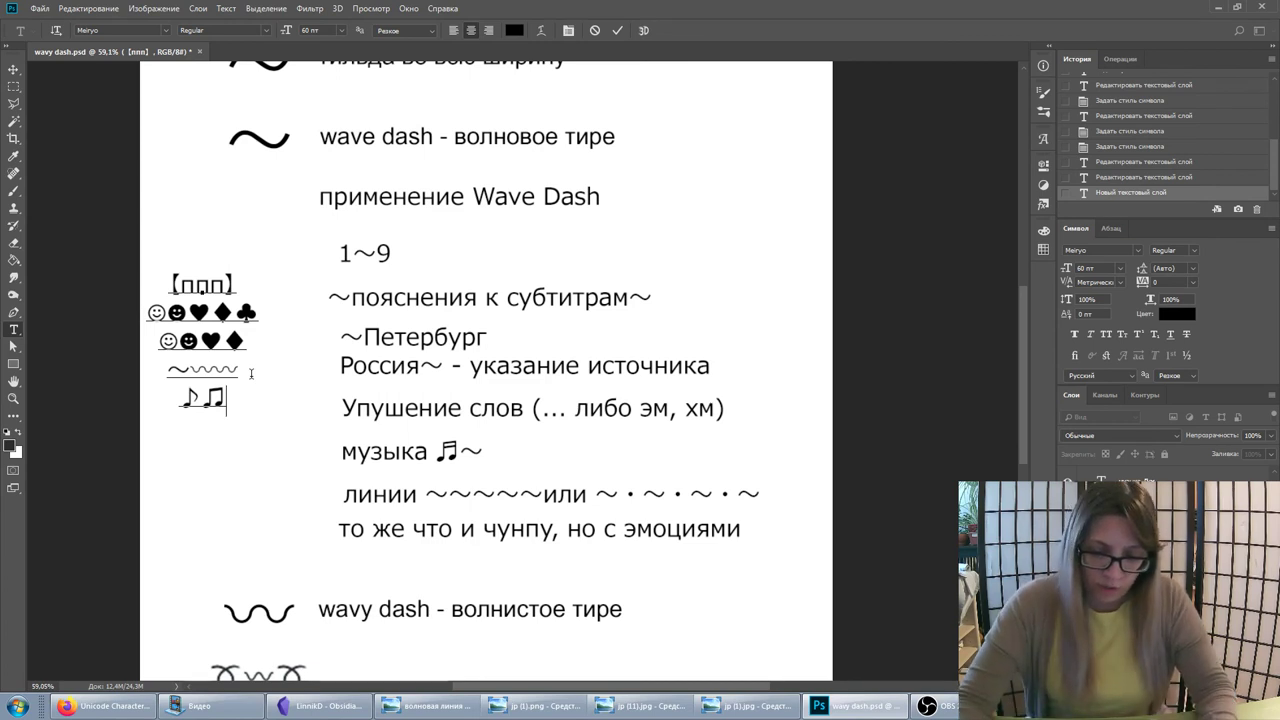
text(♡)
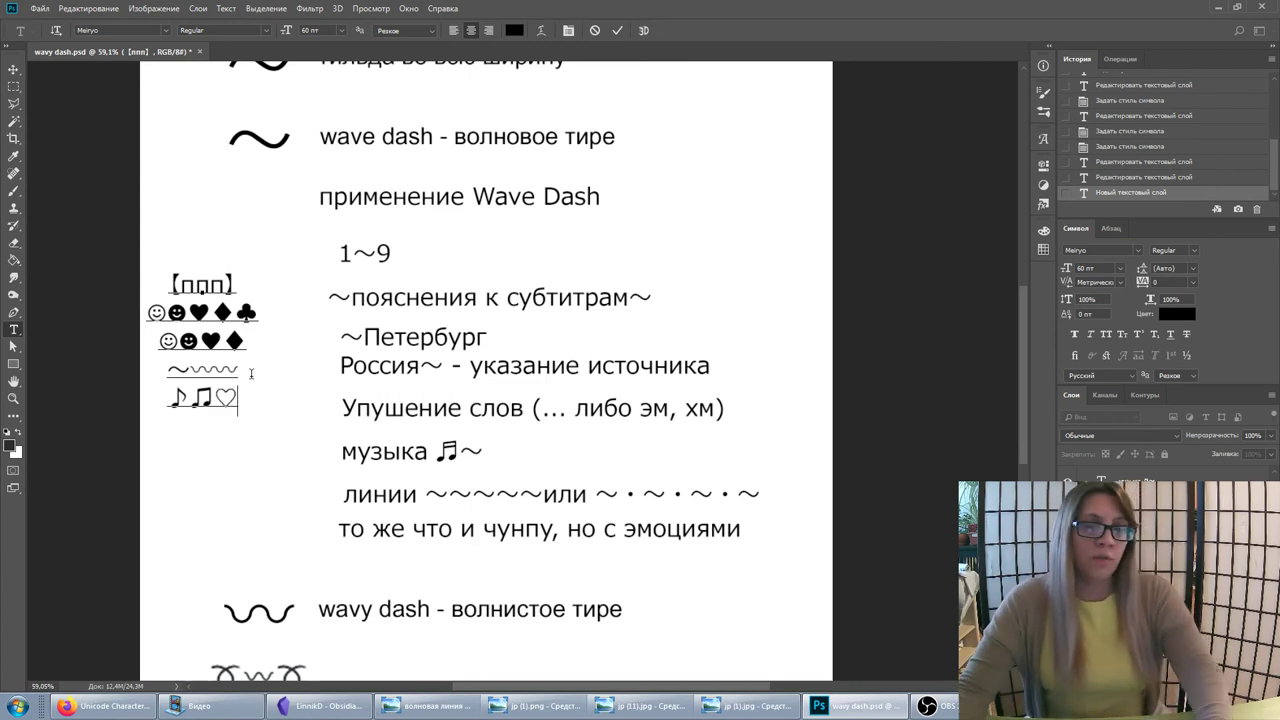
mouse_move(233, 398)
mouse_down()
mouse_move(166, 398)
mouse_move(257, 382)
mouse_up()
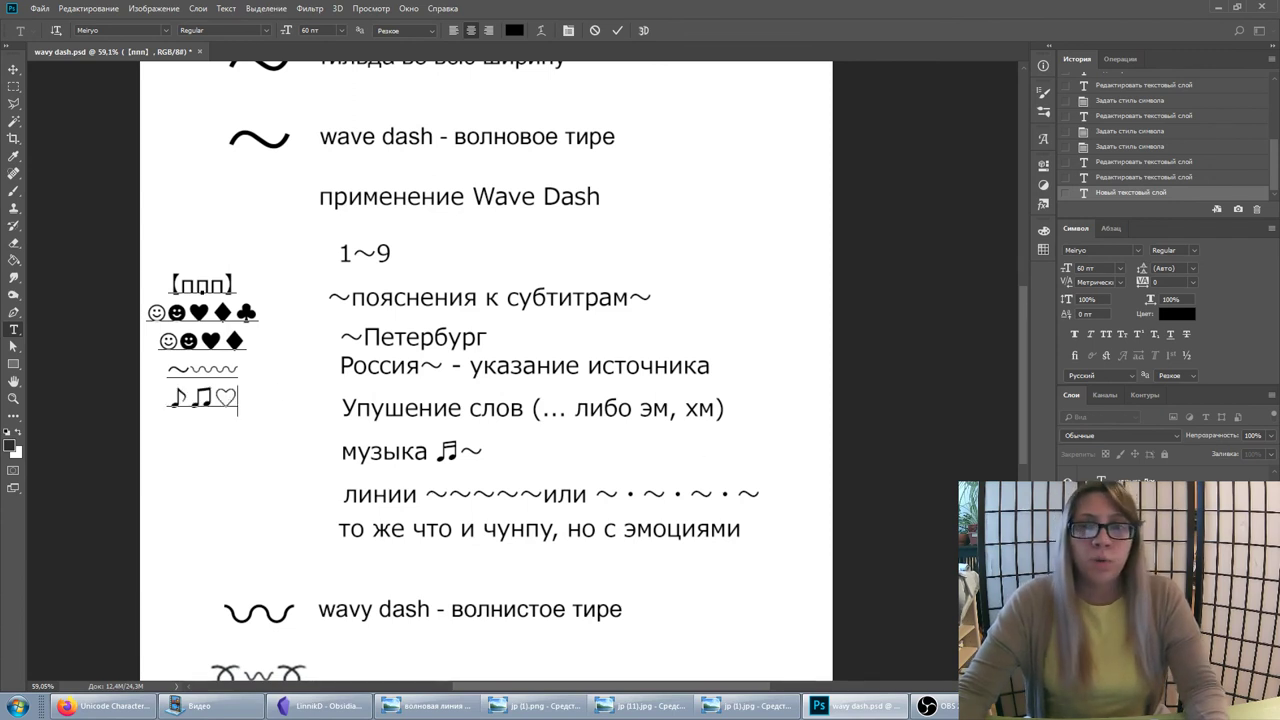
key(ctrl+Return)
click(14, 366)
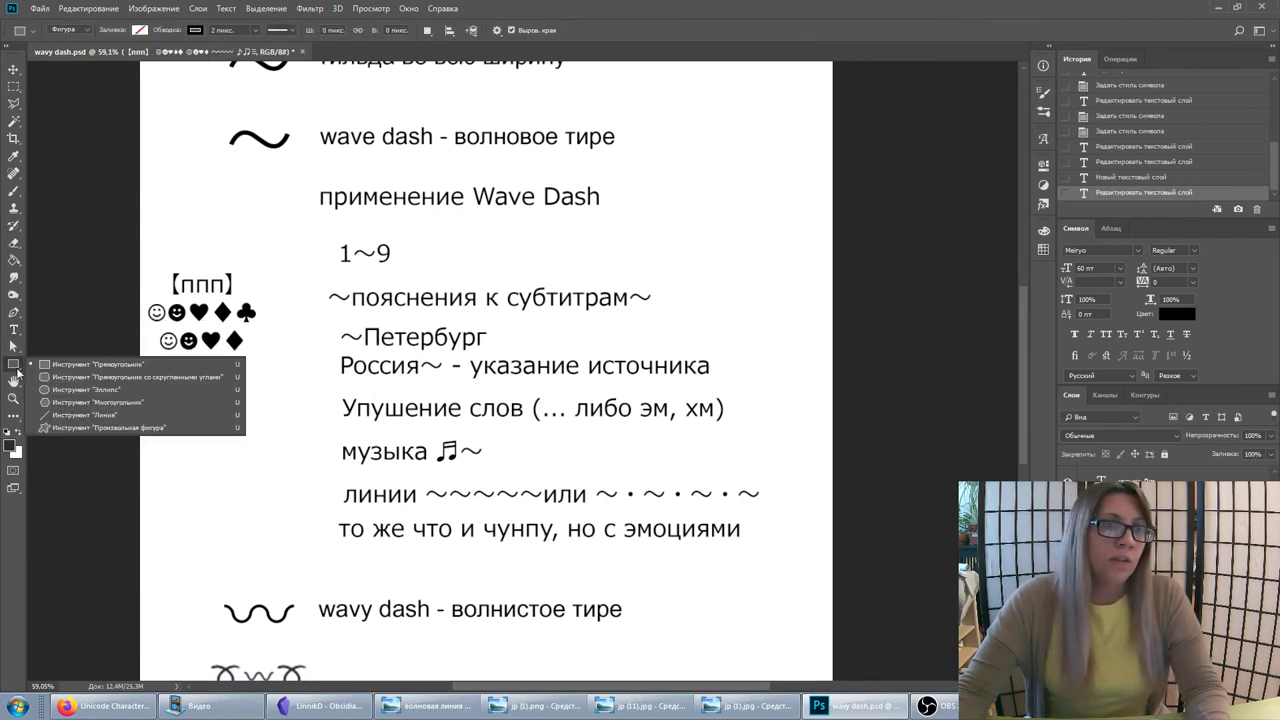
Draw a music-note custom shape right of the 'применение Wave Dash' caption, then select the symbol layer
click(557, 31)
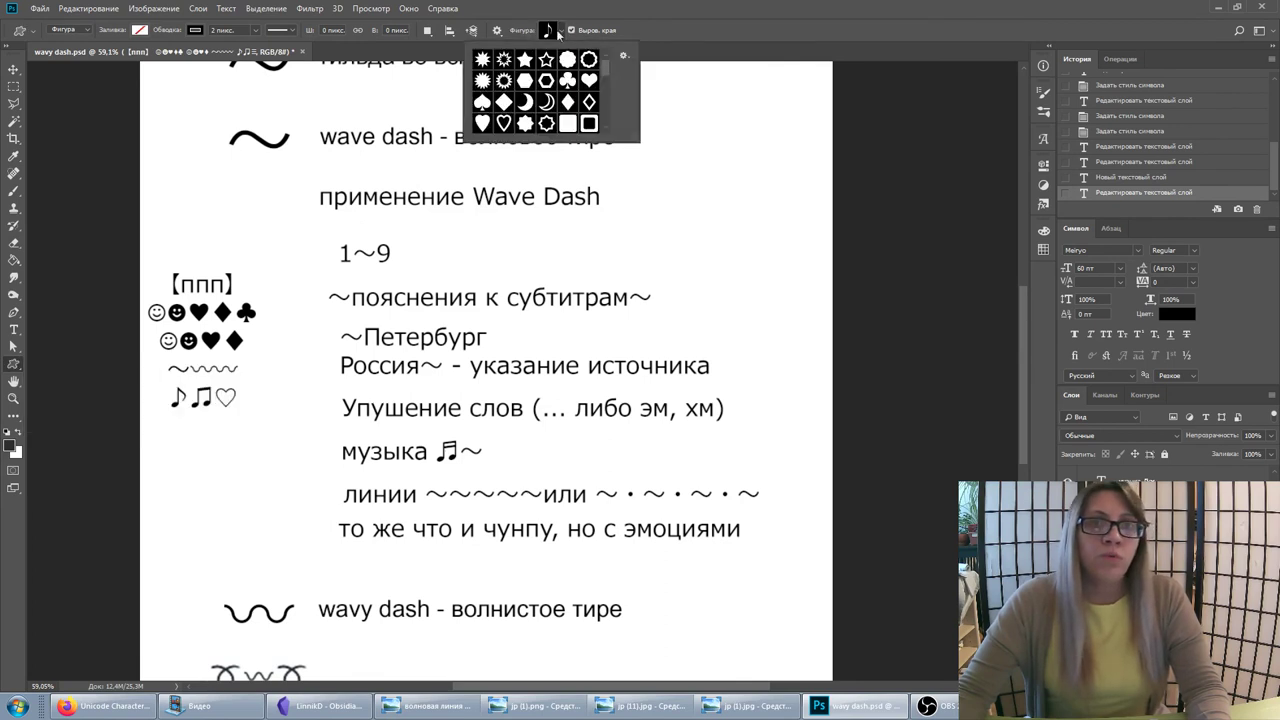
double_click(553, 101)
mouse_move(632, 240)
mouse_down()
mouse_move(680, 168)
mouse_move(650, 208)
mouse_up()
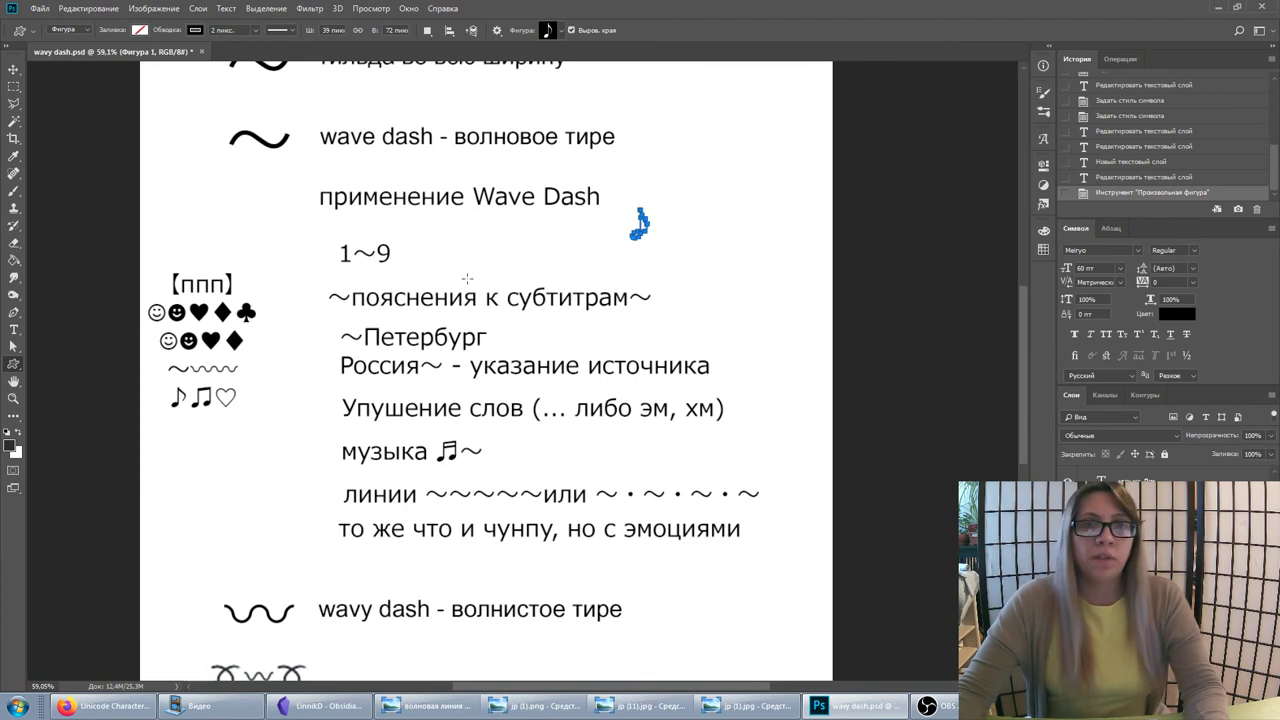
click(13, 69)
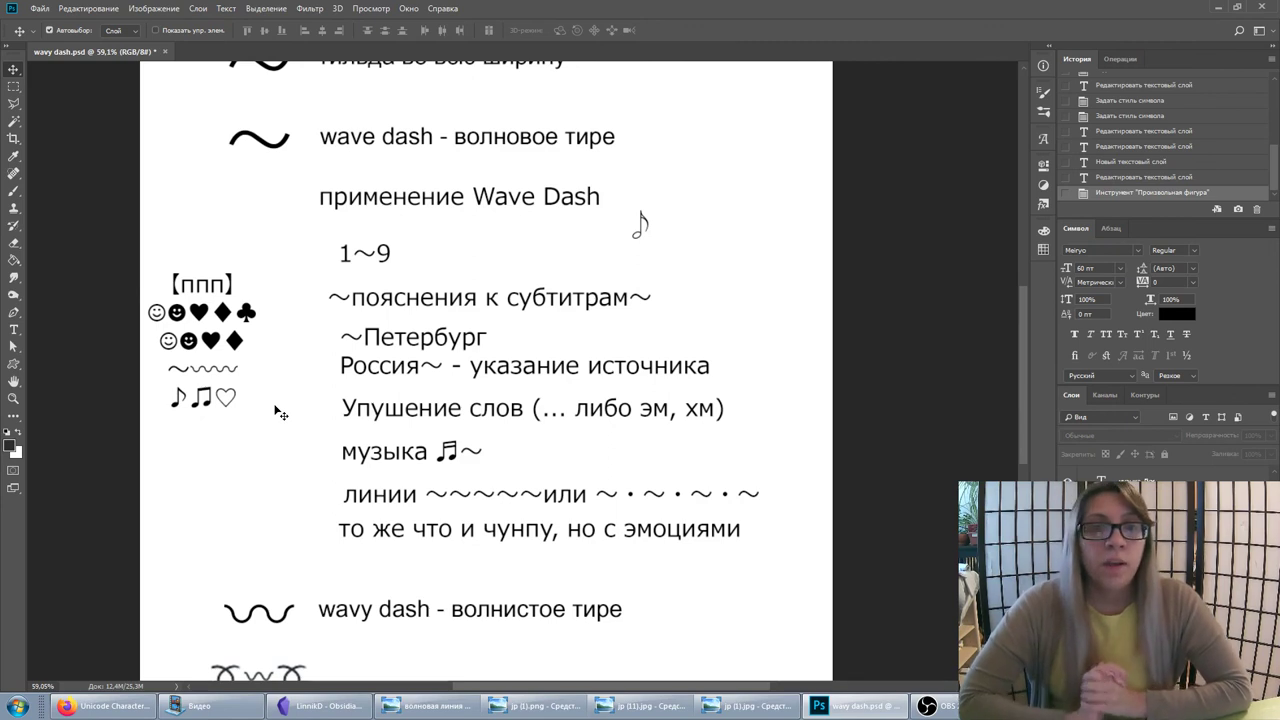
click(216, 341)
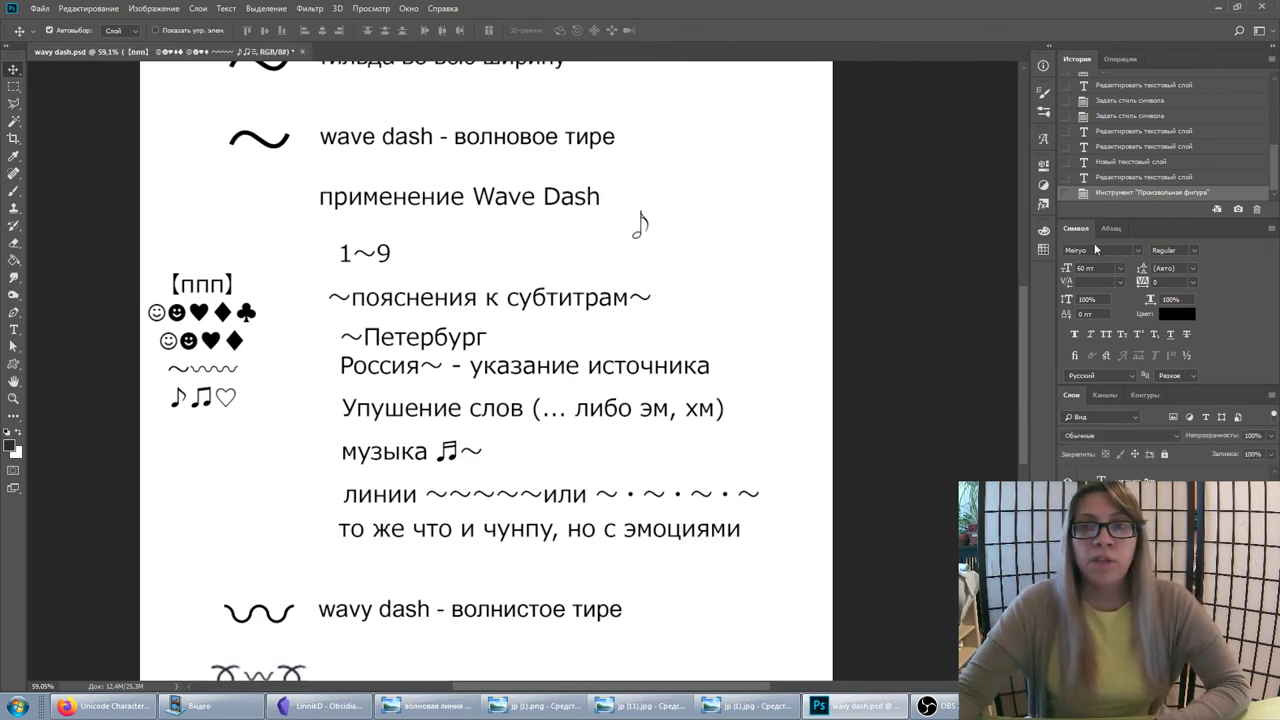
Set the symbol column to Anime Ace v02, toggling History to compare before and after
click(1138, 251)
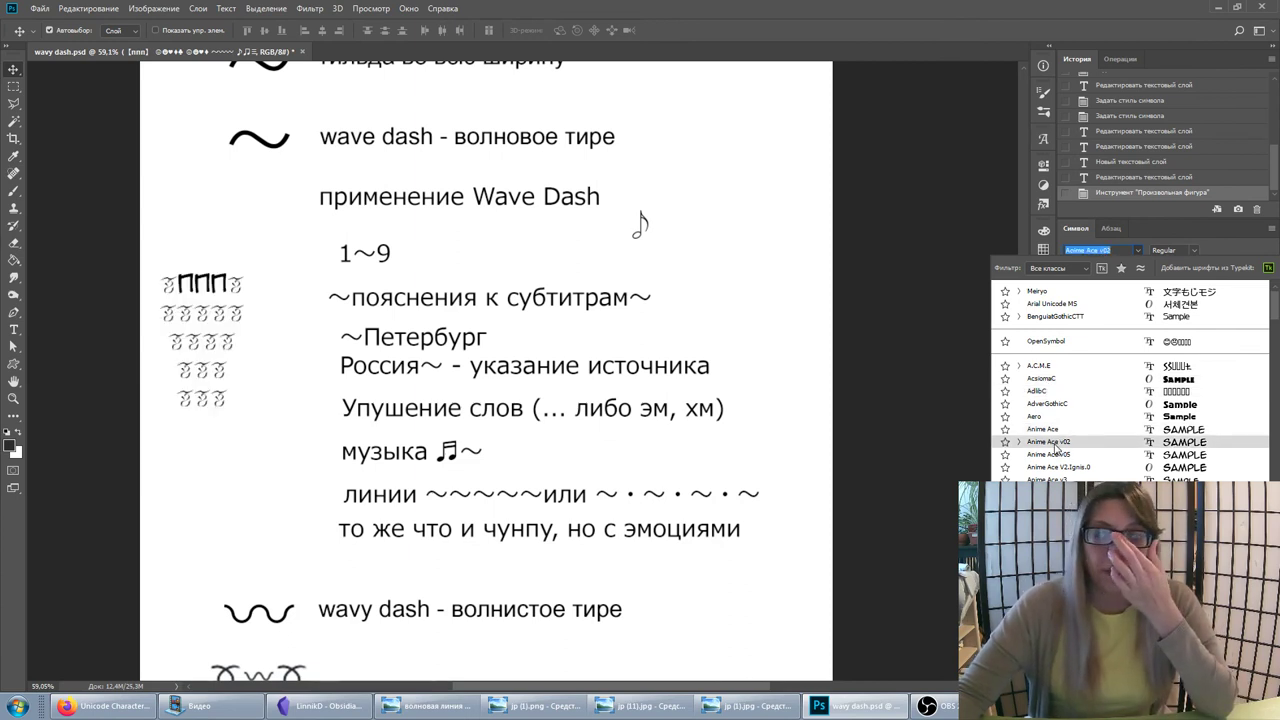
click(1056, 443)
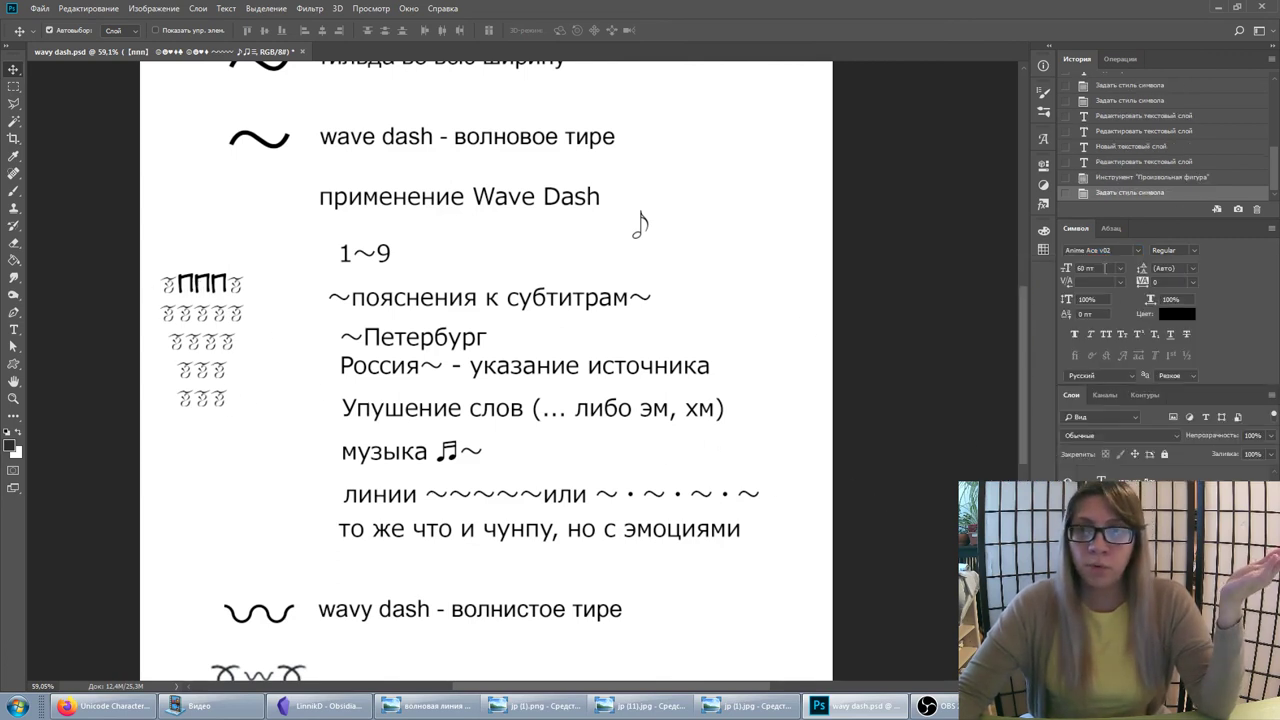
click(1130, 178)
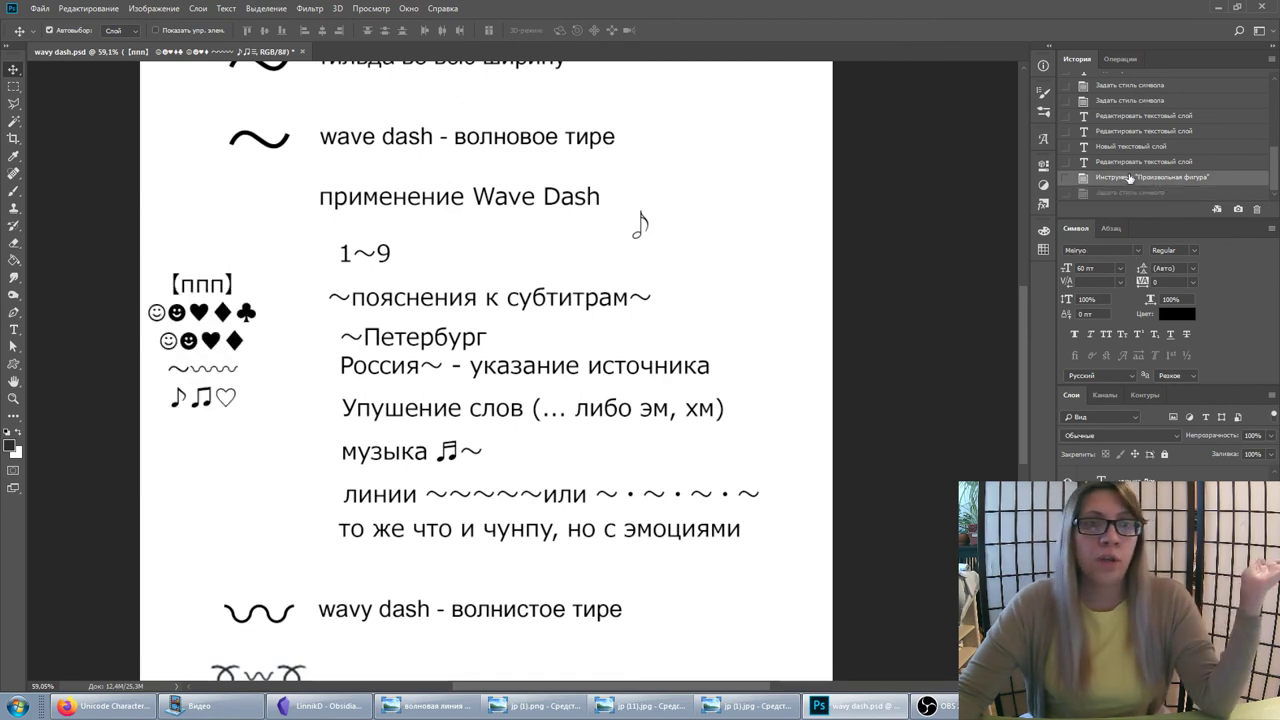
click(1134, 192)
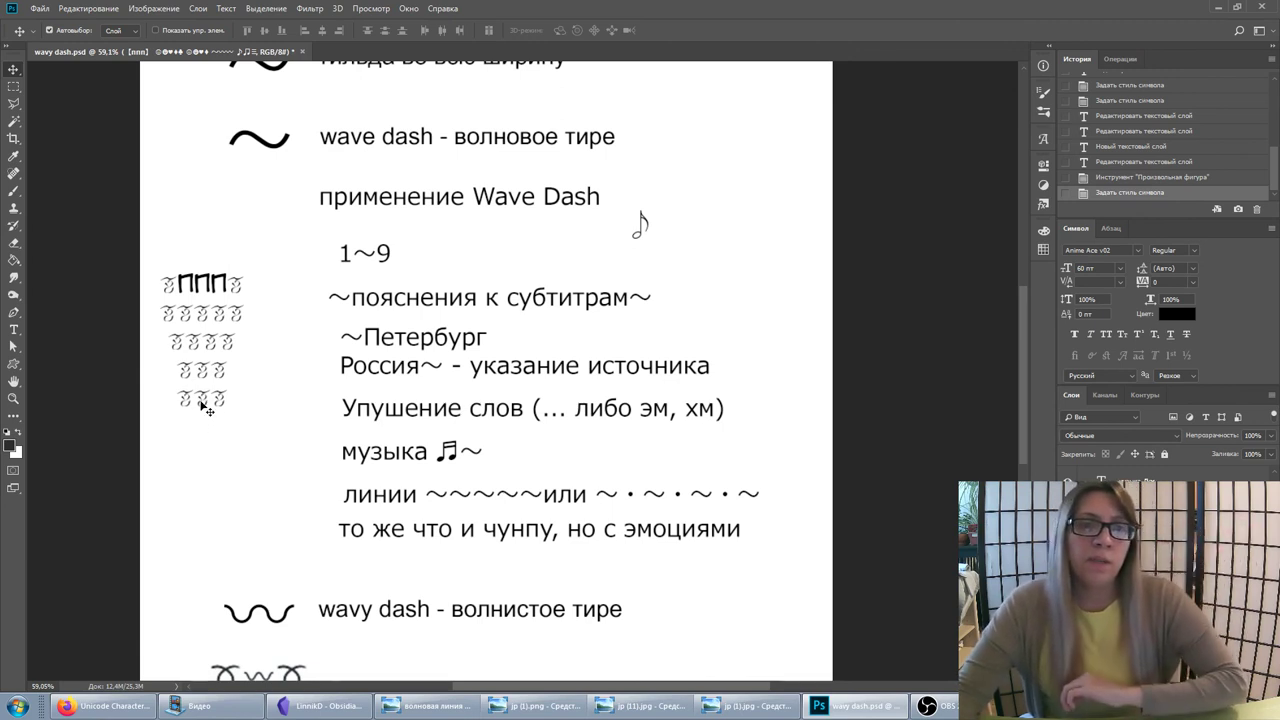
click(1188, 177)
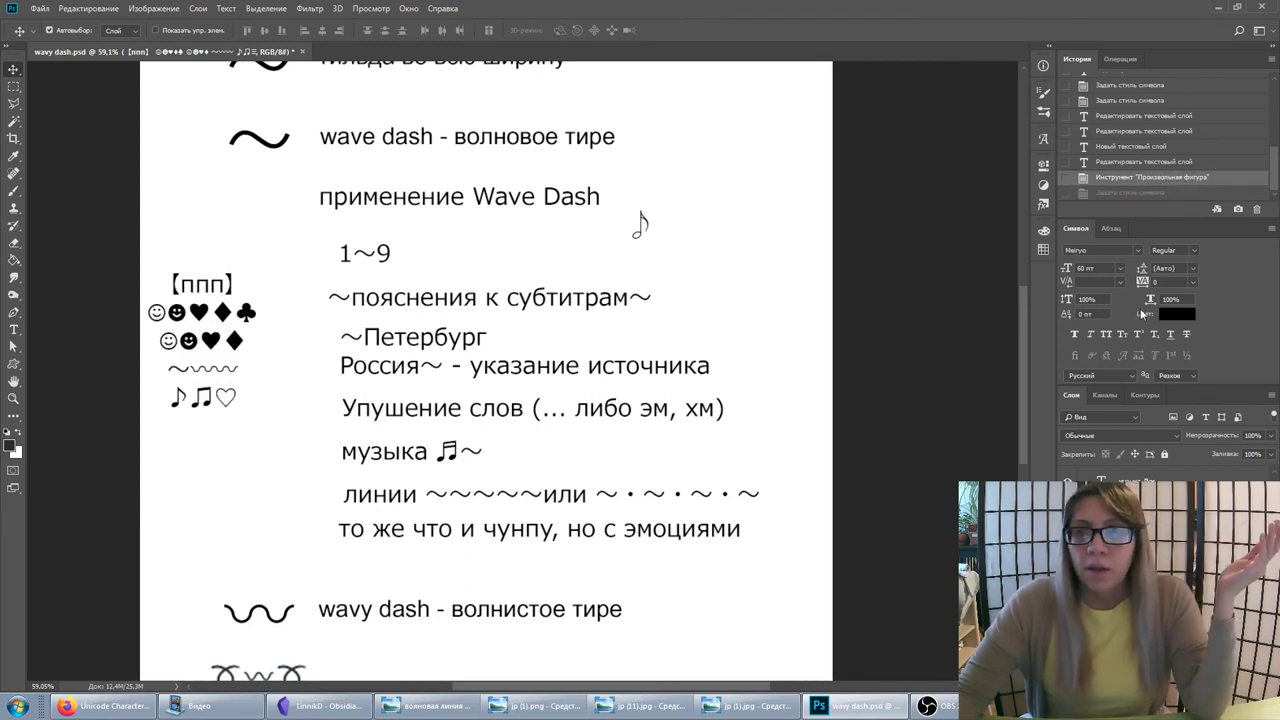
click(1134, 194)
click(1138, 251)
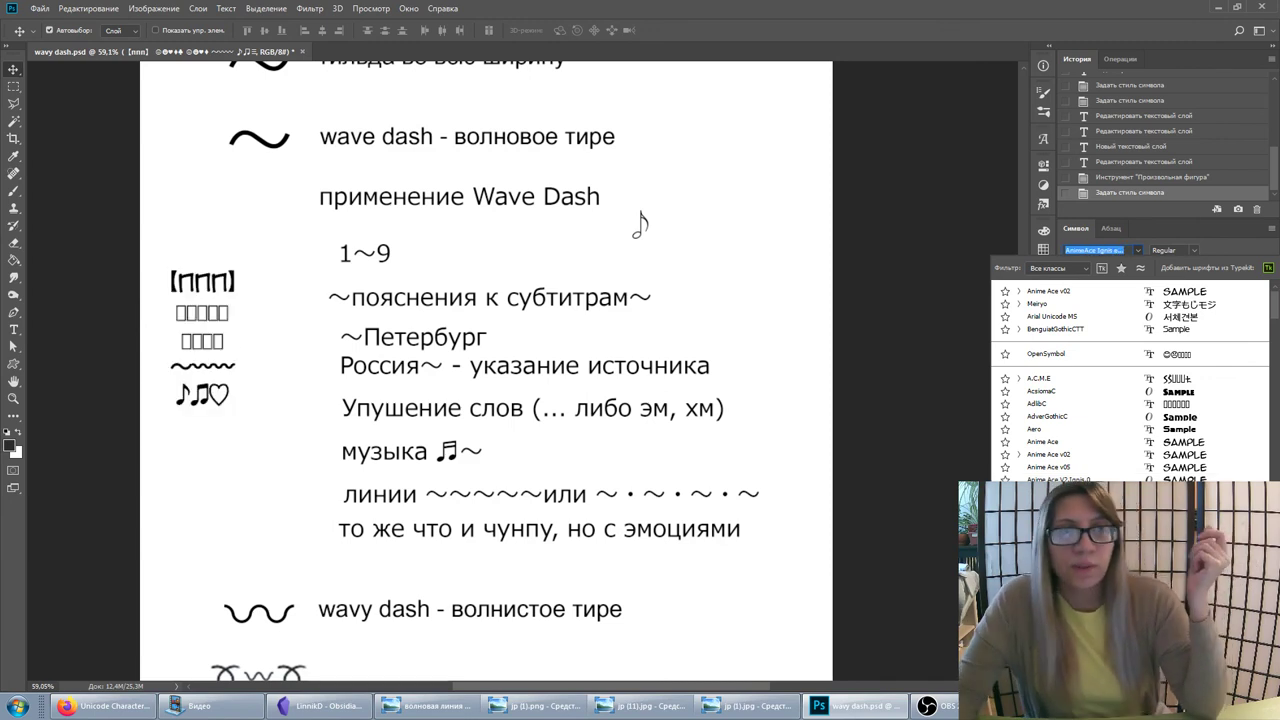
Confirm the AnimeAce Ignis font for the symbol column and recheck the font list unchanged
key(Return)
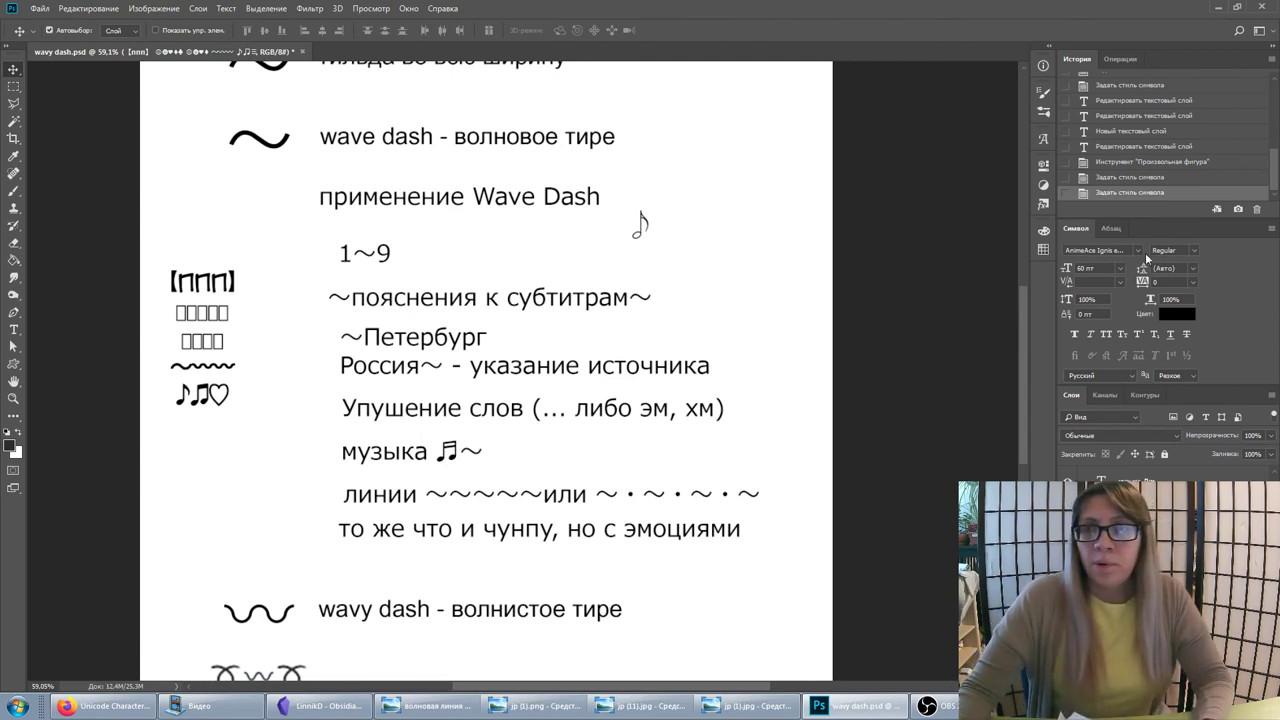
click(1138, 250)
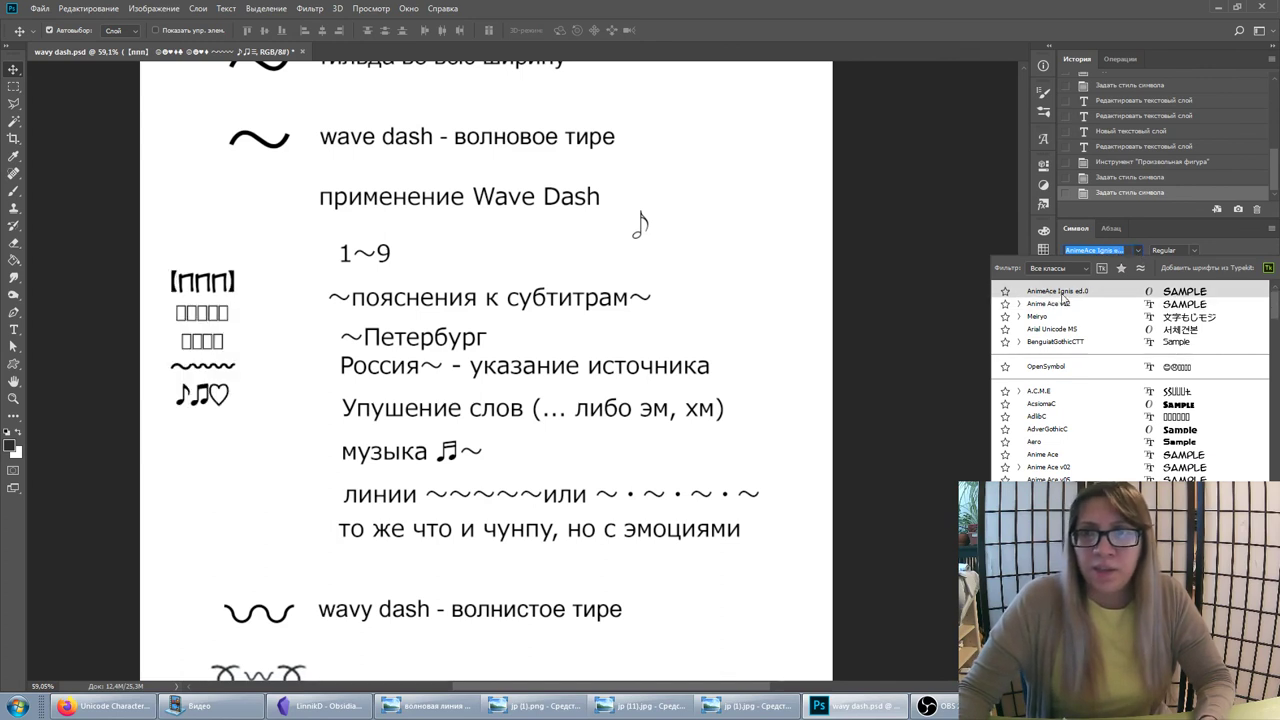
click(1222, 241)
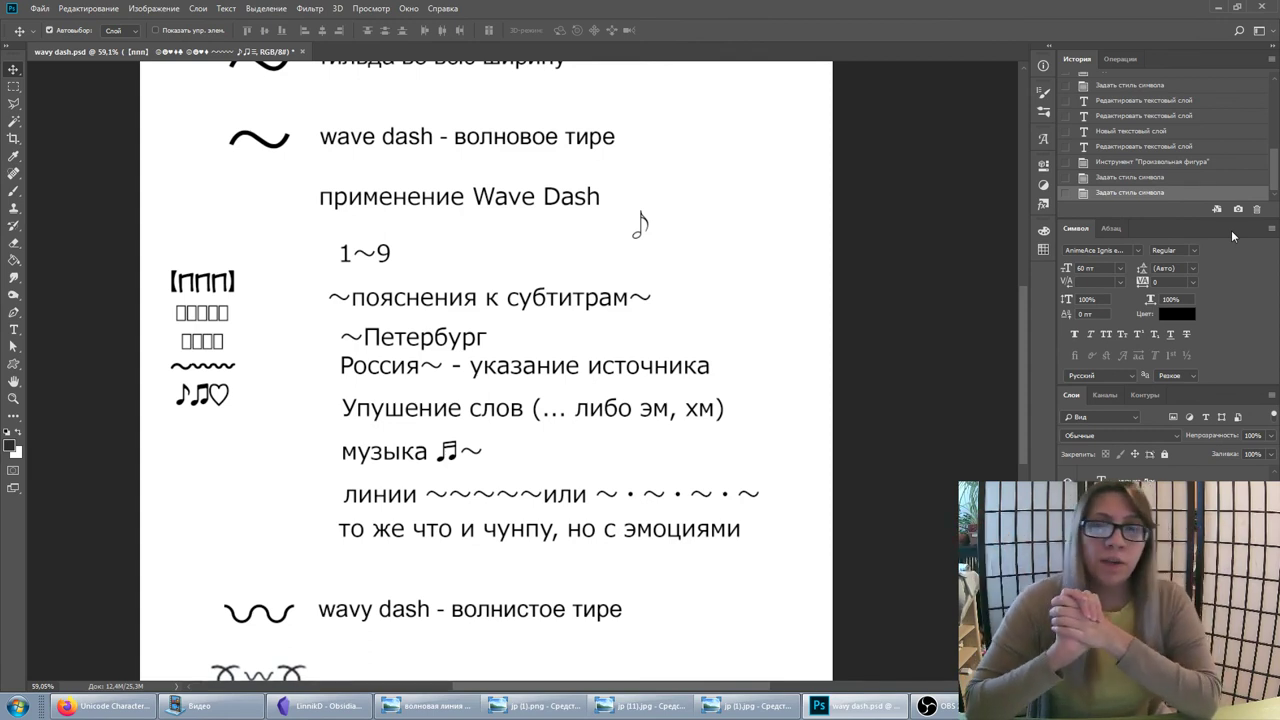
click(1138, 250)
click(1246, 256)
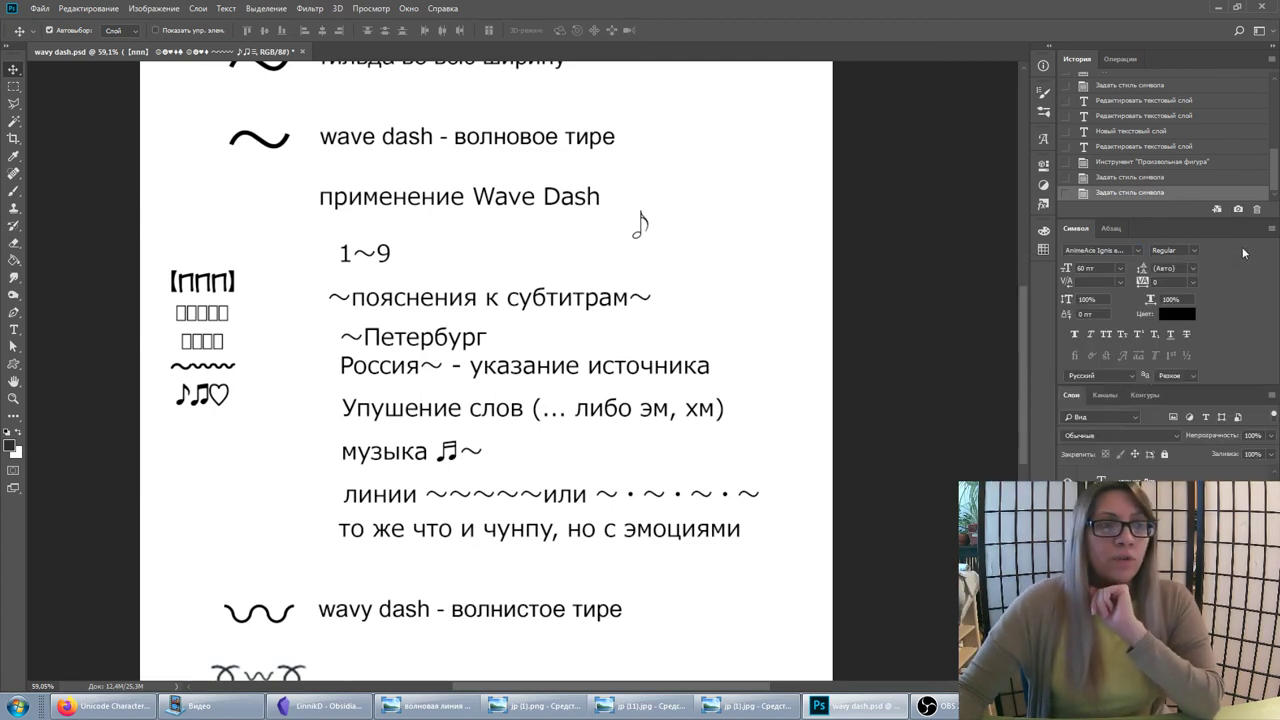